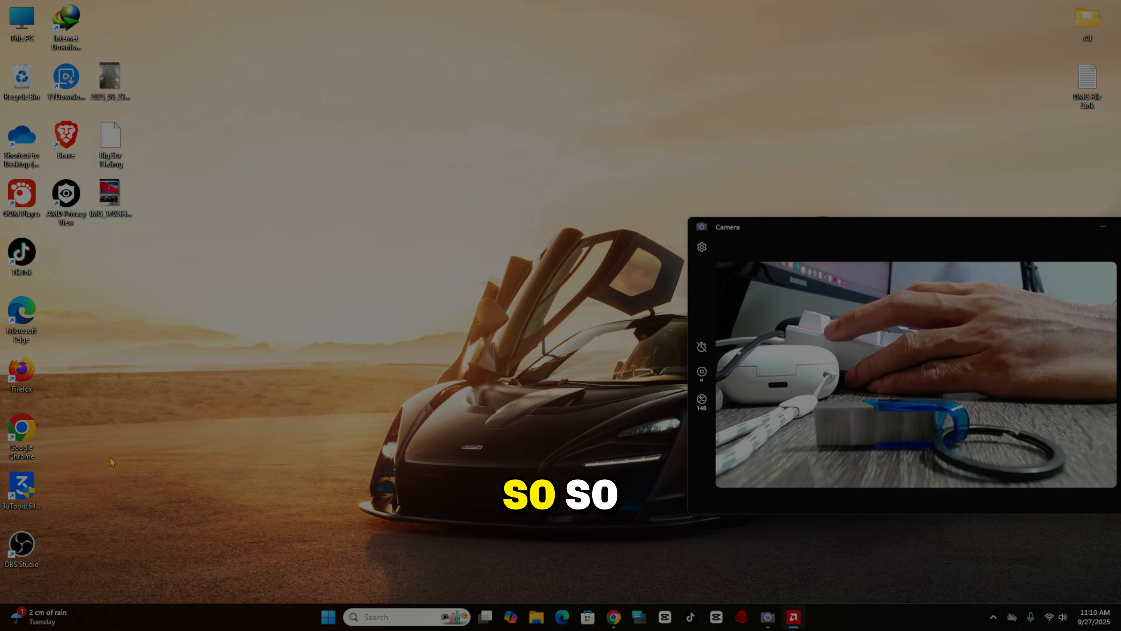
- View and close the MacBook photo, then open the underside label photo full-screen, zoomed in
{"action": "double_click", "coordinate": [109, 199]}
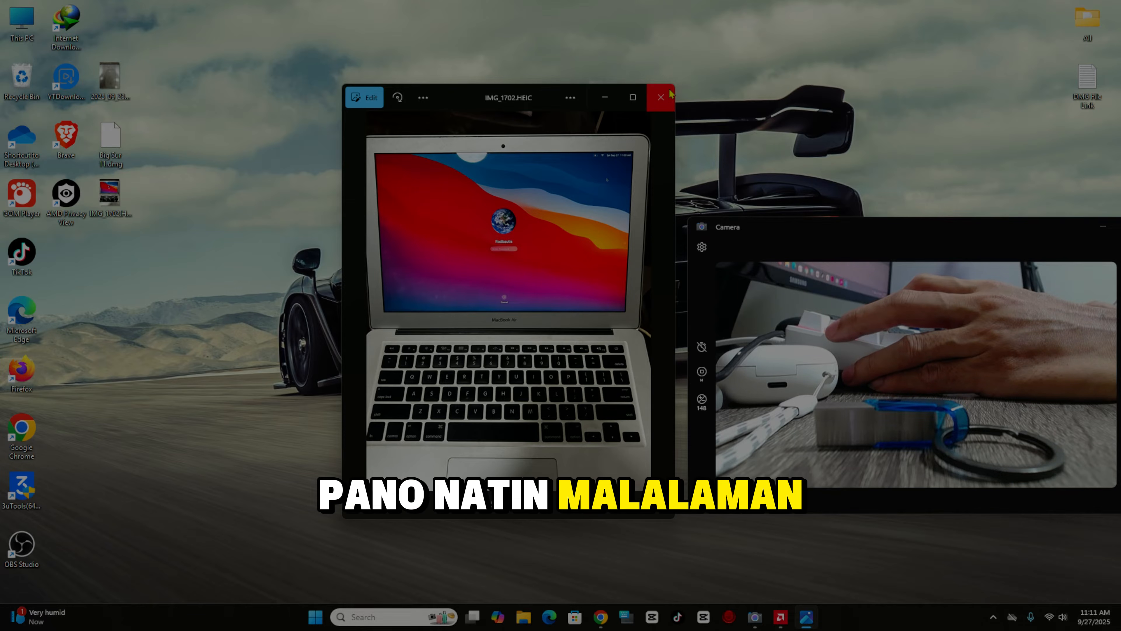
{"action": "left_click", "coordinate": [669, 94]}
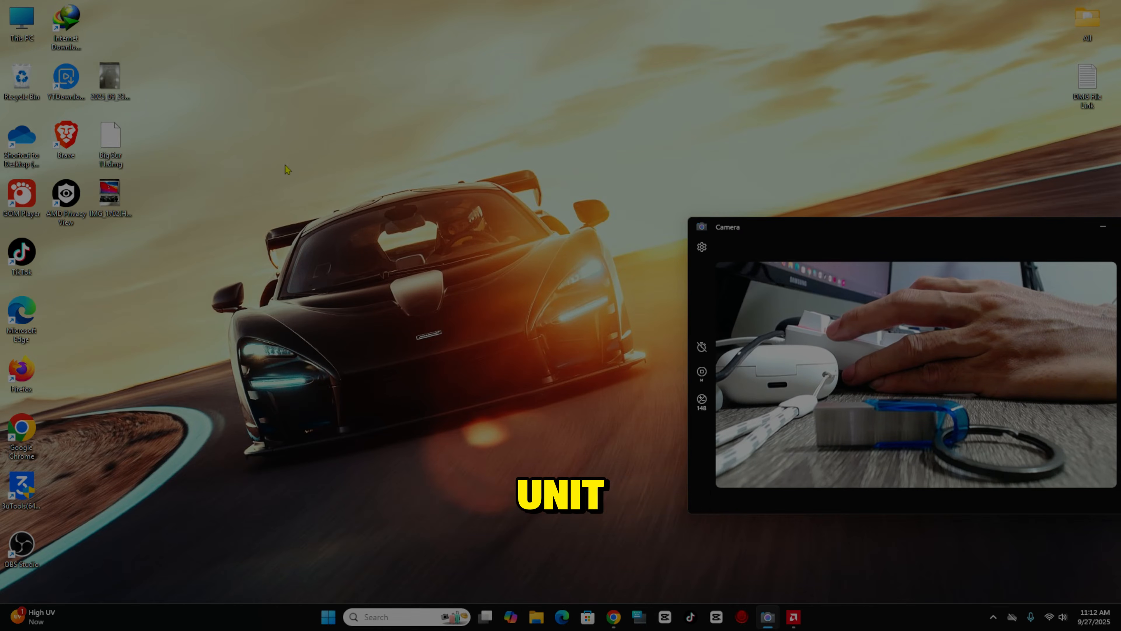
{"action": "double_click", "coordinate": [116, 82]}
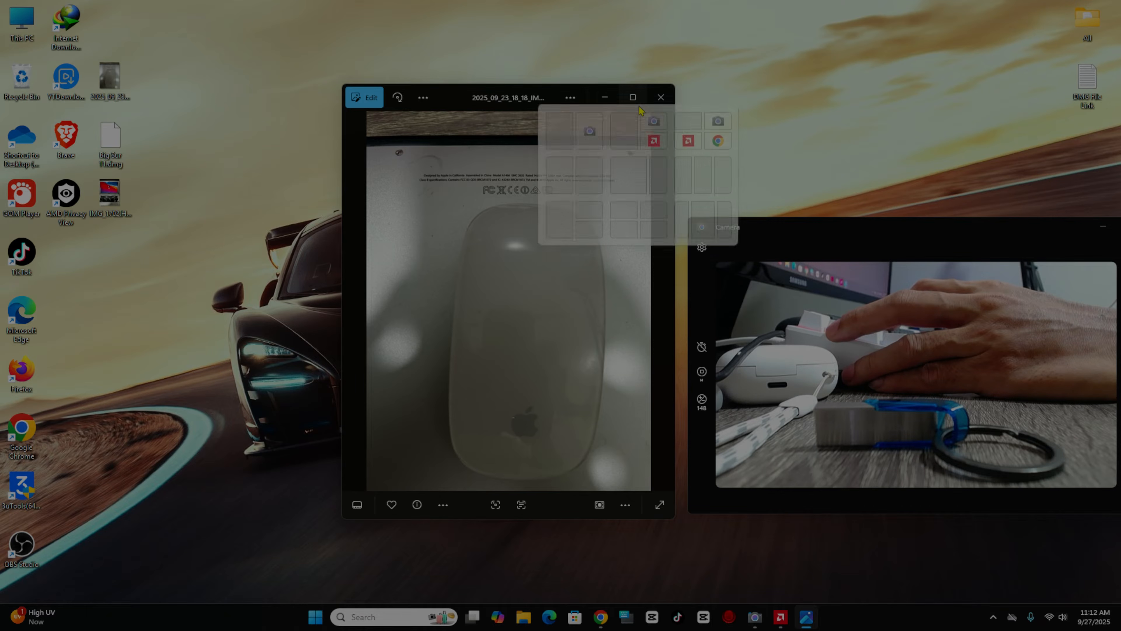
{"action": "left_click", "coordinate": [638, 106]}
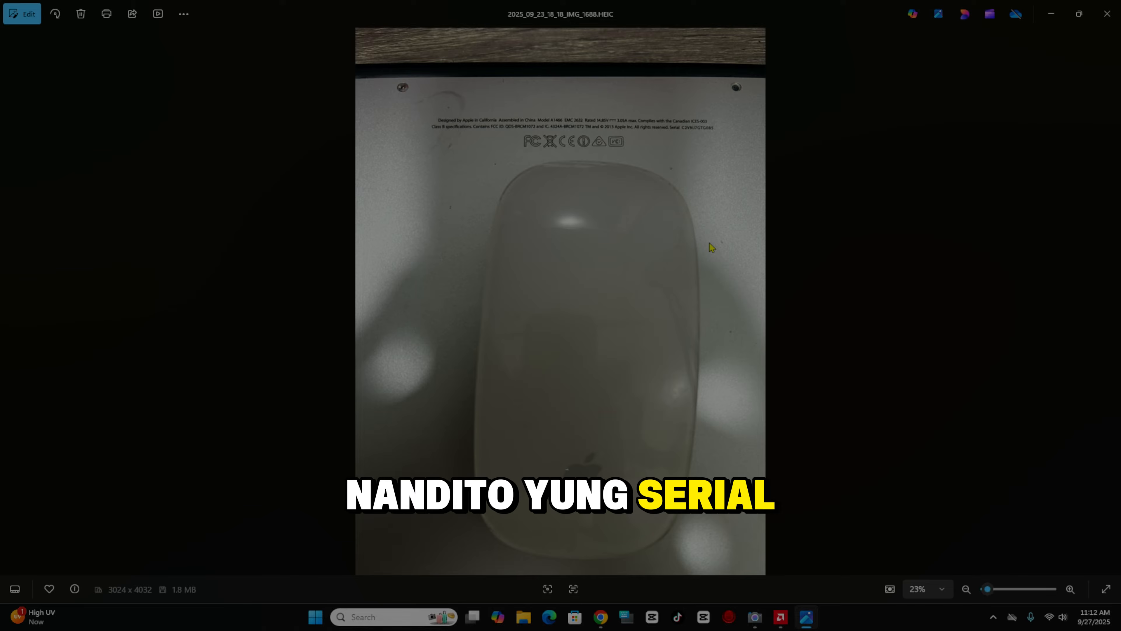
{"action": "scroll", "coordinate": [709, 243], "scroll_direction": "up", "scroll_amount": 1}
{"action": "scroll", "coordinate": [710, 247], "scroll_direction": "up", "scroll_amount": 2}
{"action": "left_click_drag", "start_coordinate": [493, 39], "coordinate": [518, 336]}
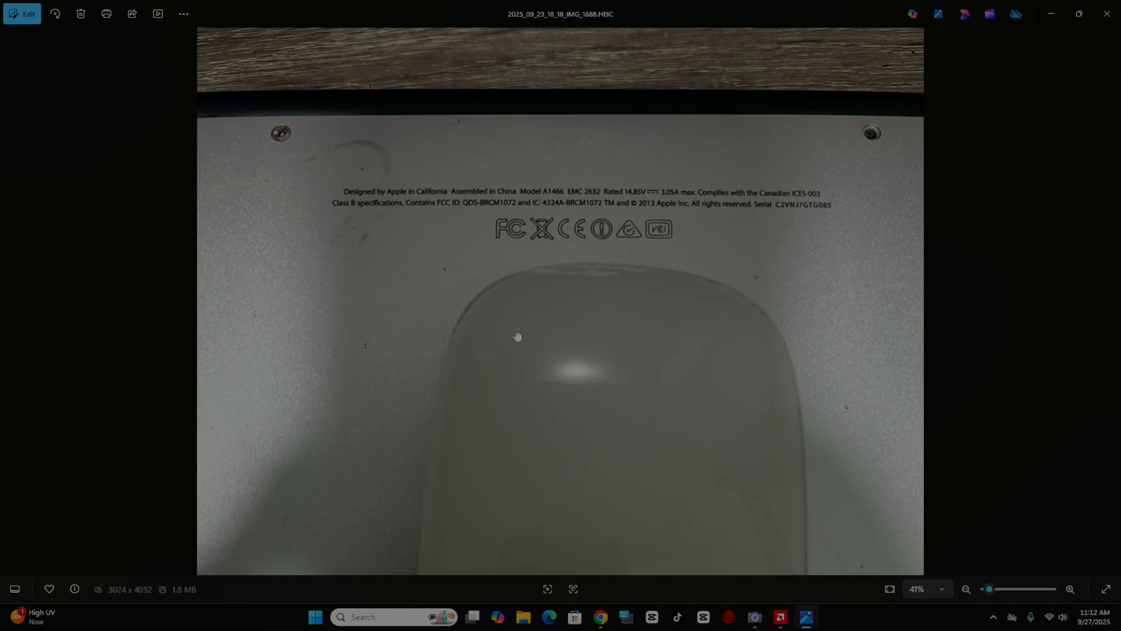
{"action": "scroll", "coordinate": [544, 312], "scroll_direction": "up", "scroll_amount": 2}
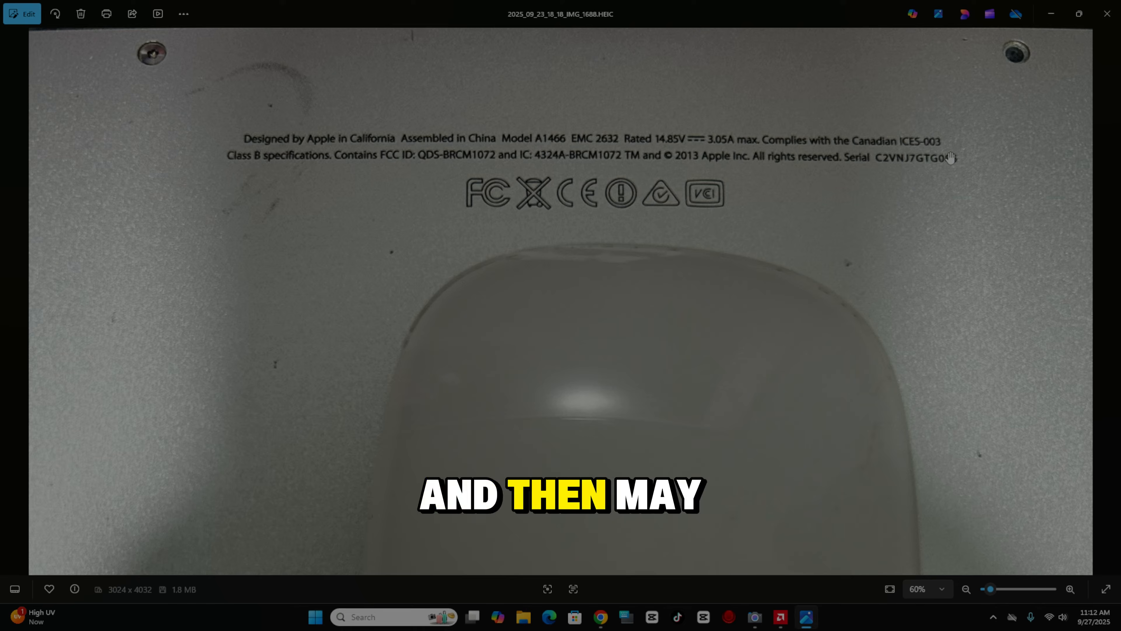
- Check the serial number, shrink the label photo into a window on the left, and launch Chrome
{"action": "left_click", "coordinate": [908, 159]}
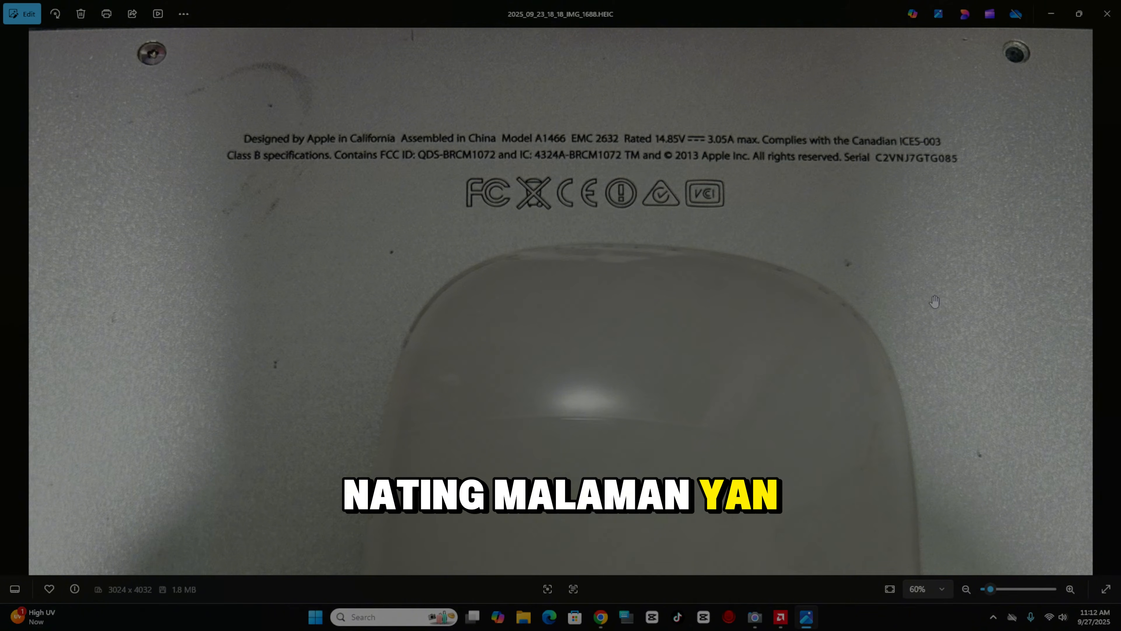
{"action": "left_click", "coordinate": [1079, 14]}
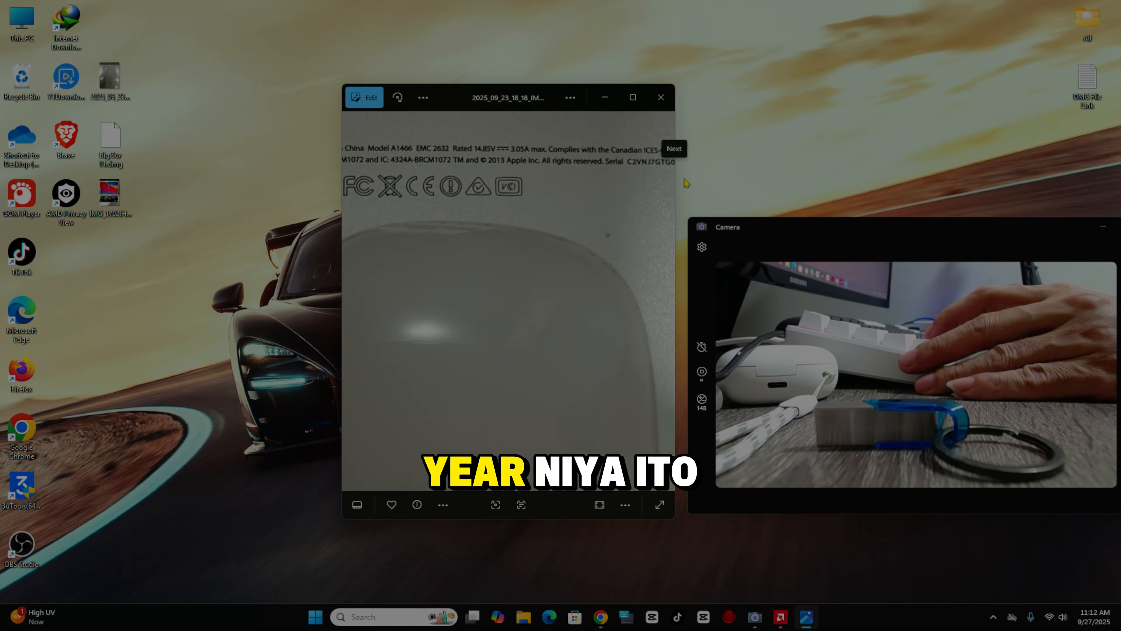
{"action": "left_click_drag", "start_coordinate": [601, 185], "coordinate": [497, 197]}
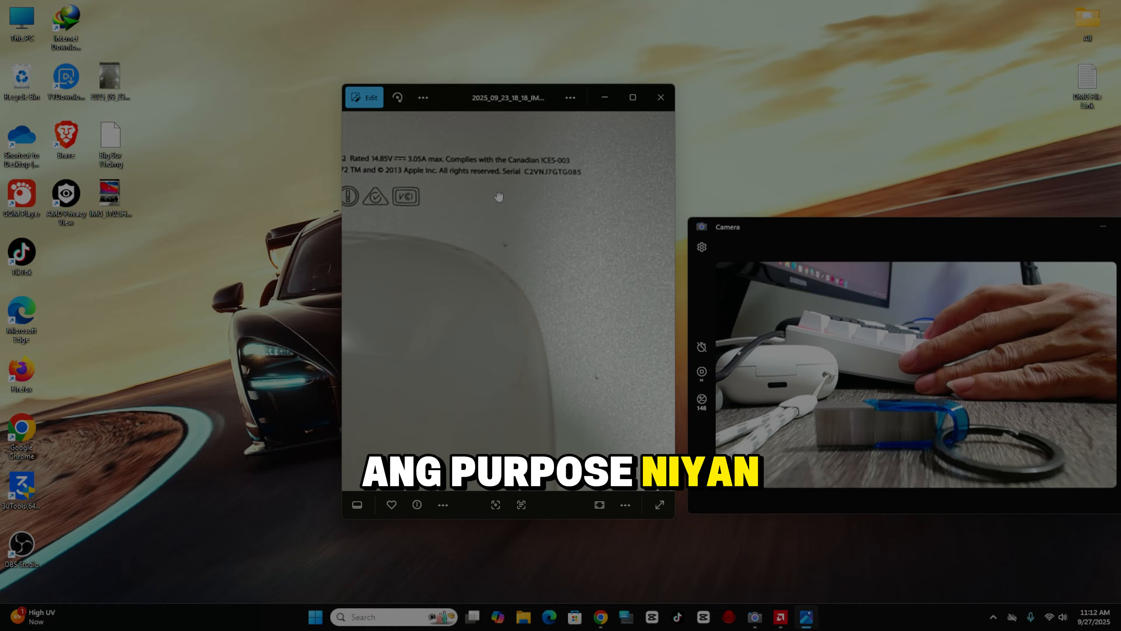
{"action": "left_click_drag", "start_coordinate": [565, 186], "coordinate": [481, 189]}
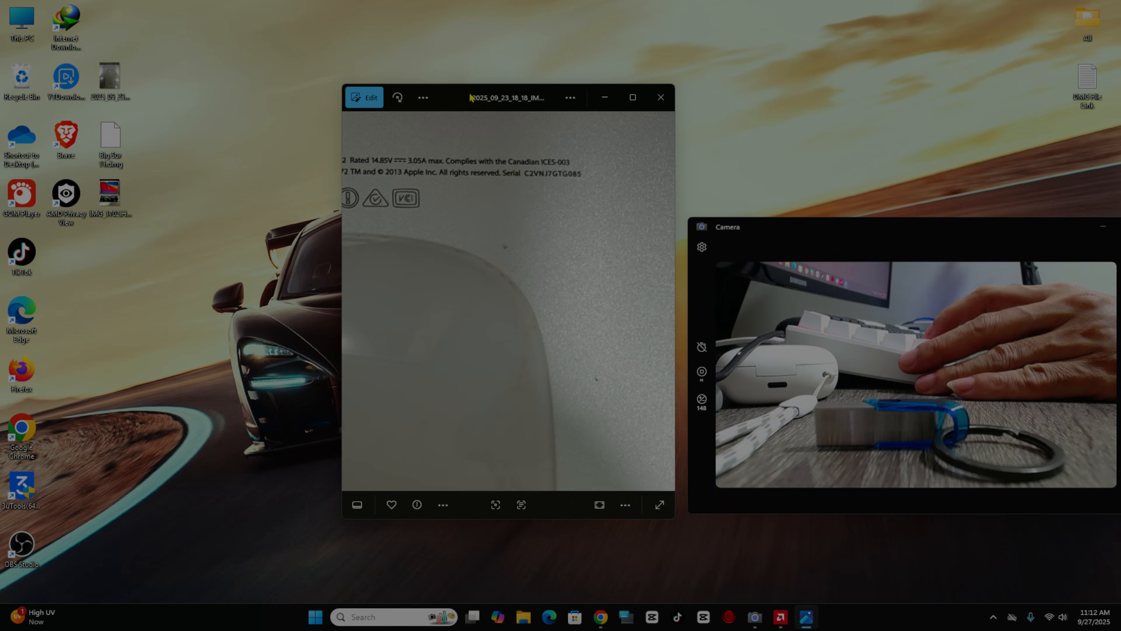
{"action": "left_click_drag", "start_coordinate": [468, 92], "coordinate": [171, 56]}
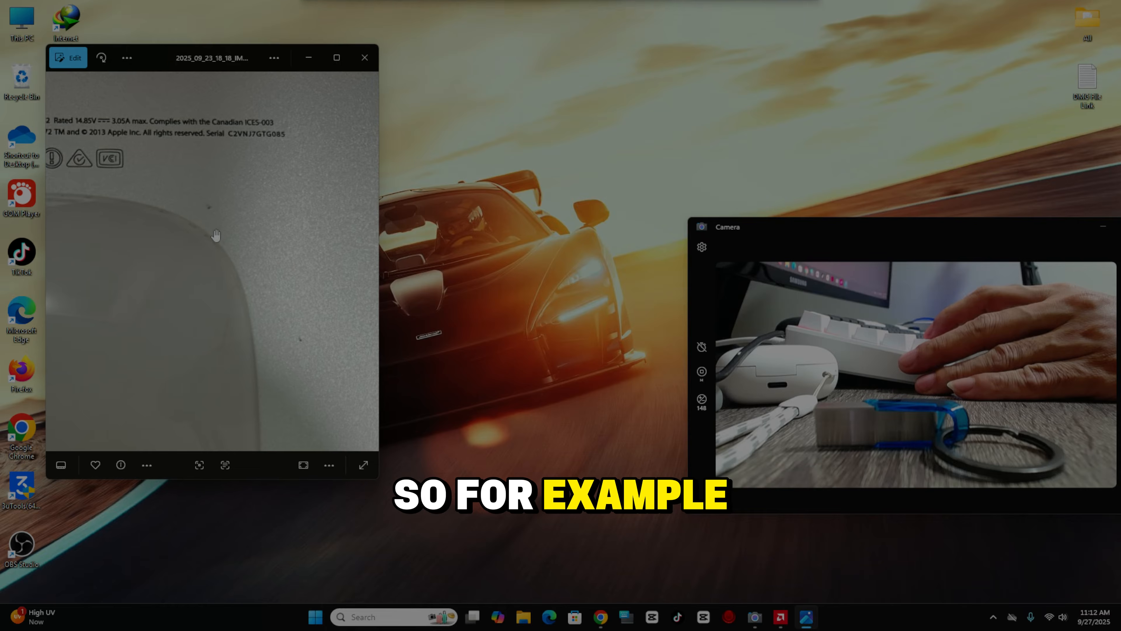
{"action": "scroll", "coordinate": [183, 161], "scroll_direction": "down", "scroll_amount": 2}
{"action": "mouse_move", "coordinate": [183, 161]}
{"action": "left_mouse_down"}
{"action": "mouse_move", "coordinate": [219, 165]}
{"action": "mouse_move", "coordinate": [172, 148]}
{"action": "left_mouse_up"}
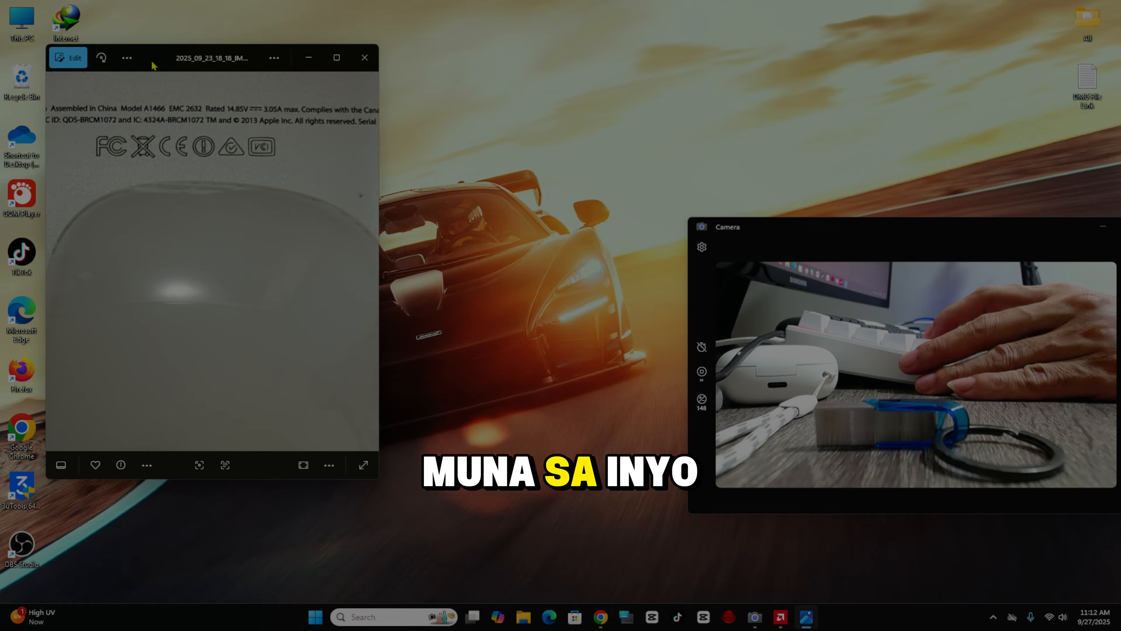
{"action": "left_click_drag", "start_coordinate": [113, 47], "coordinate": [165, 45]}
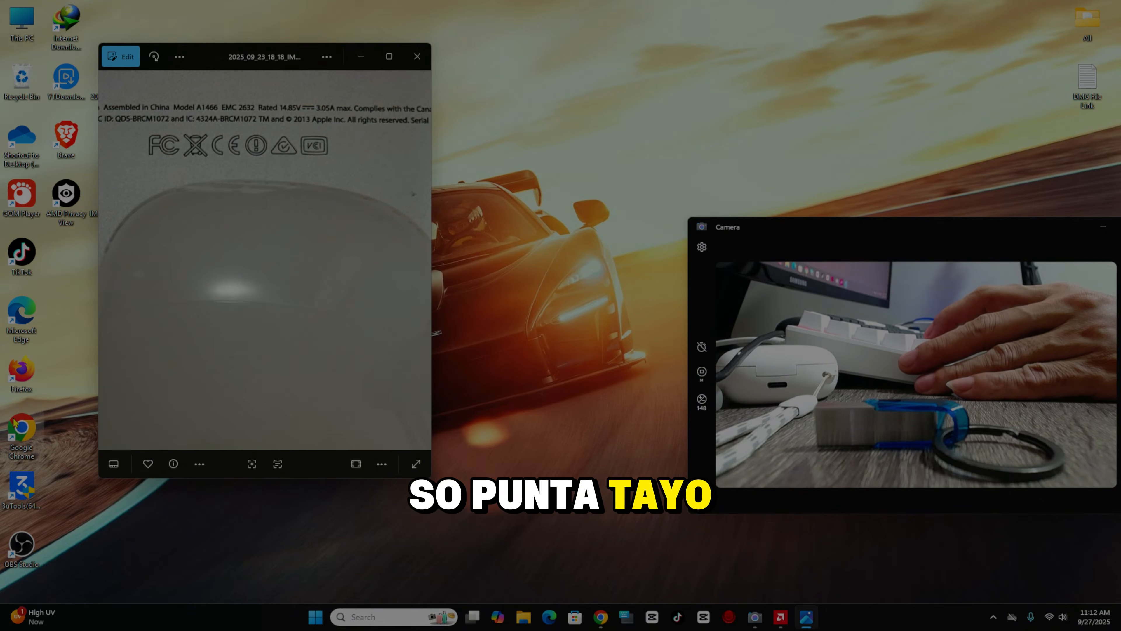
{"action": "double_click", "coordinate": [21, 431]}
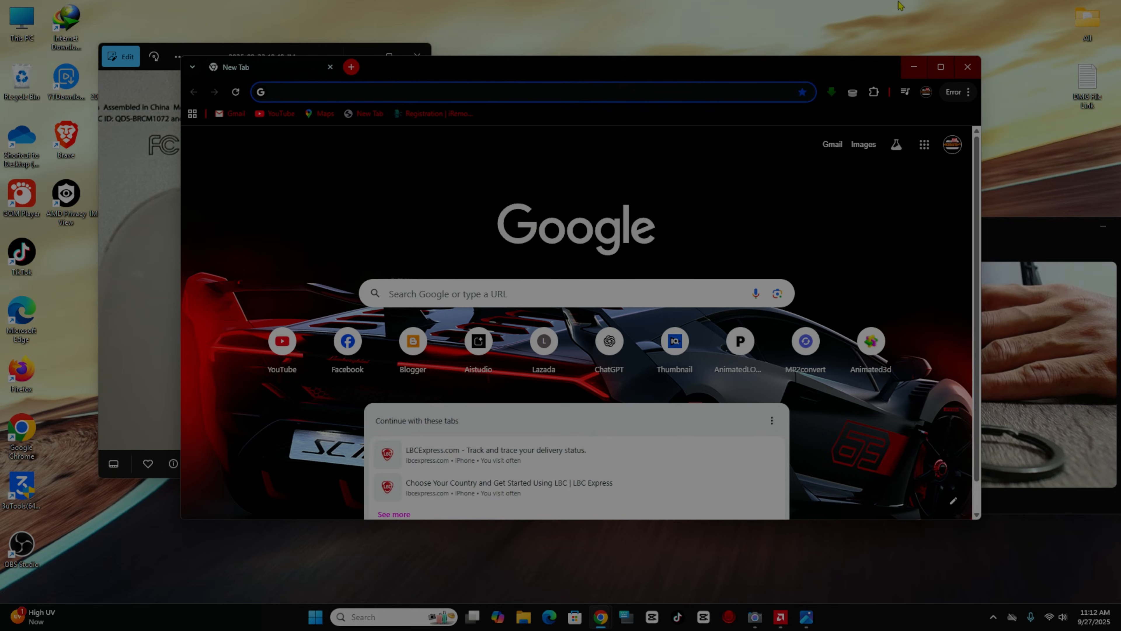
- Close the empty Chrome window and re-run the a1466 Google search
{"action": "left_click", "coordinate": [967, 67]}
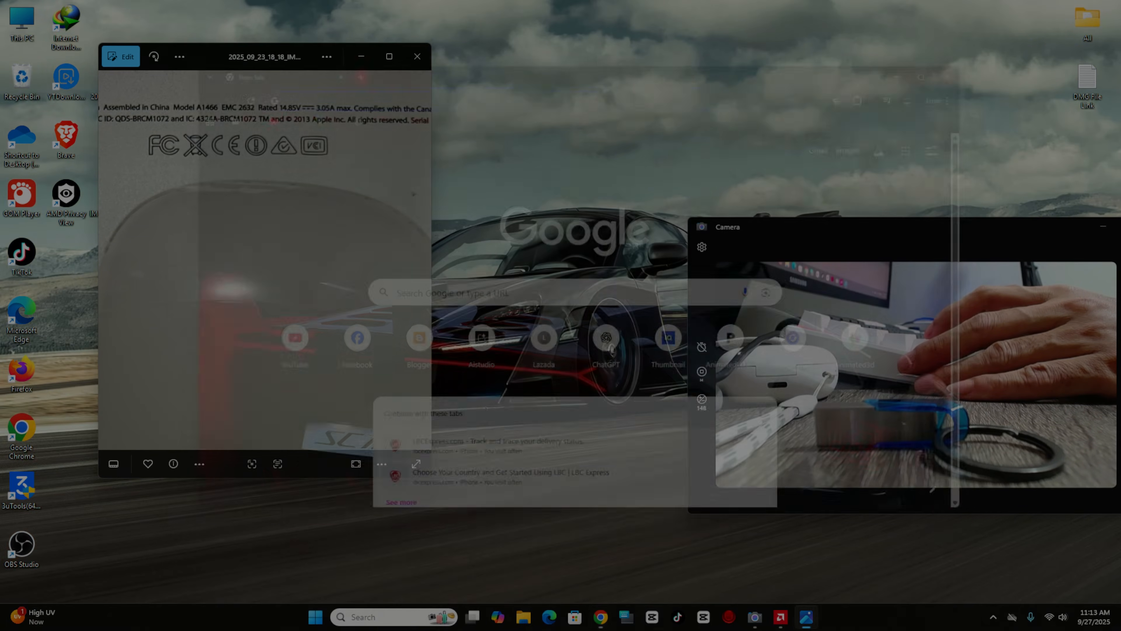
{"action": "left_click", "coordinate": [601, 617]}
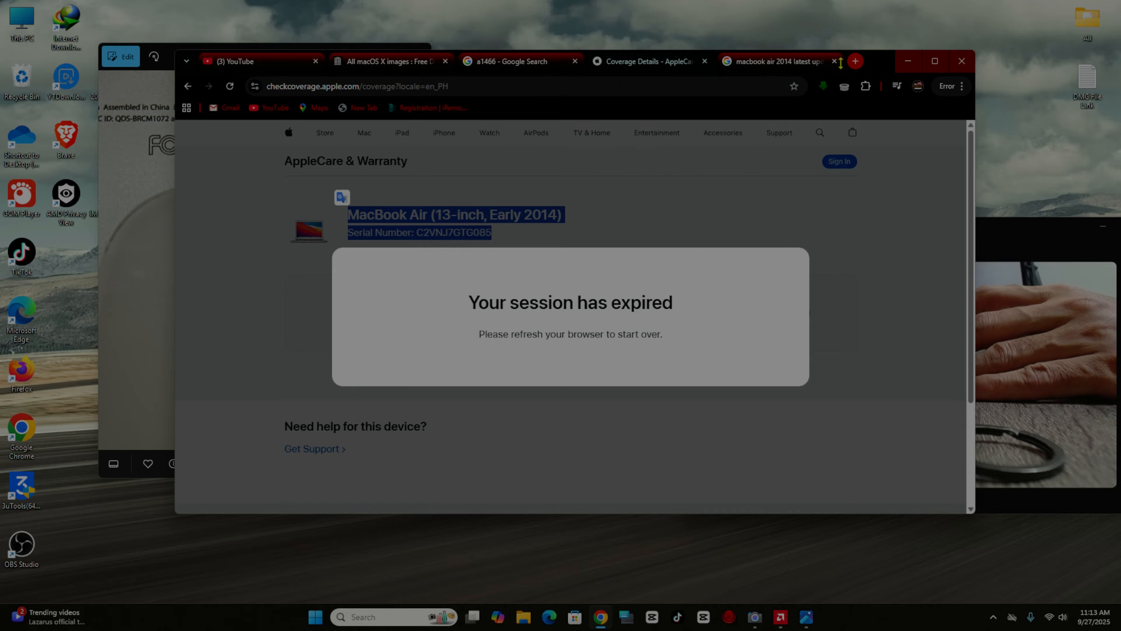
{"action": "left_click", "coordinate": [512, 72]}
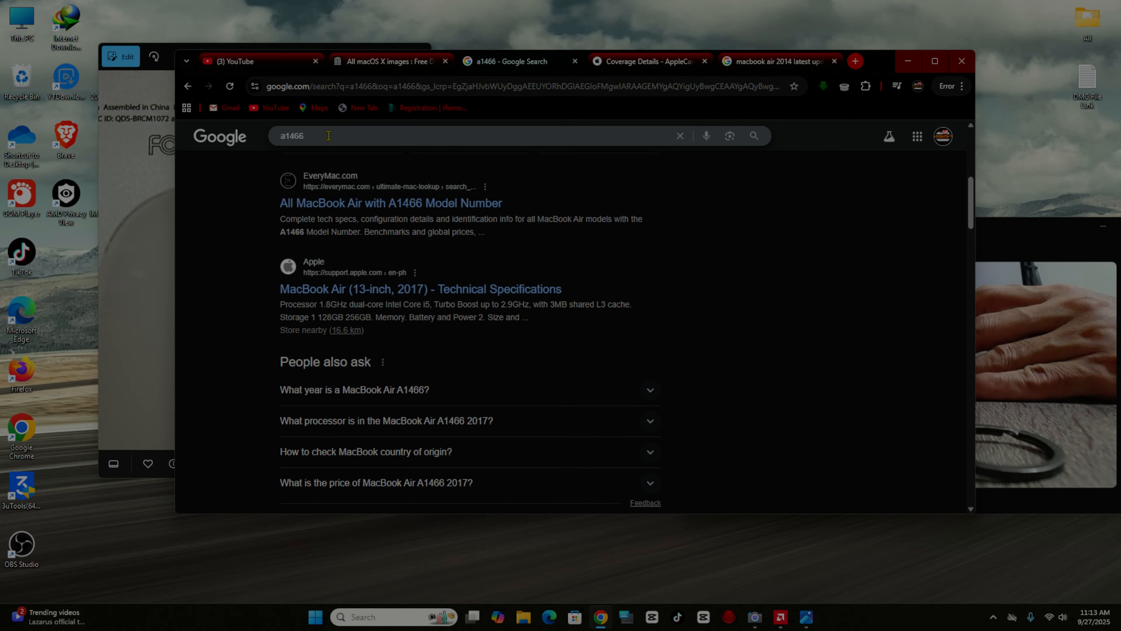
{"action": "left_click", "coordinate": [341, 138]}
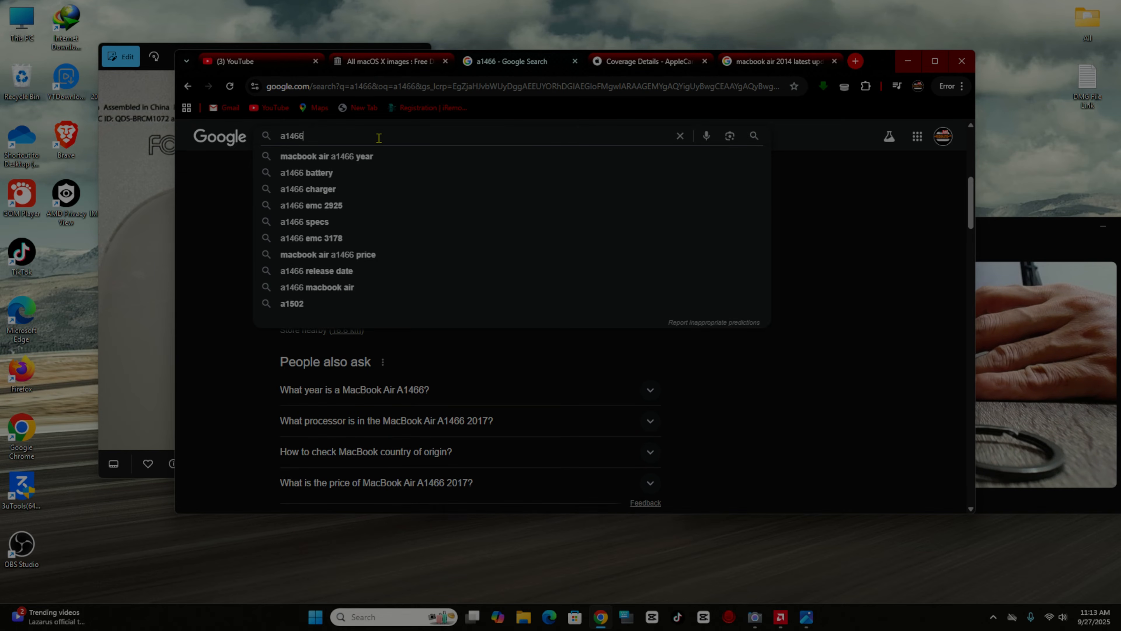
{"action": "key", "text": "Return"}
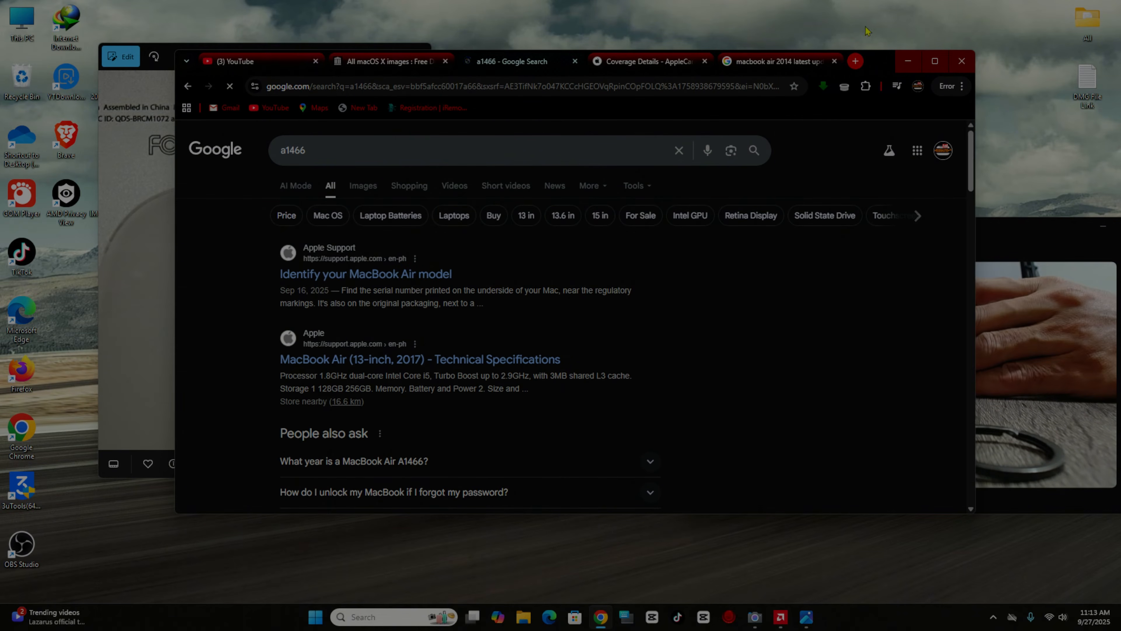
- Move the browser right and go back from the AppleCare Coverage Details tab
{"action": "left_click_drag", "start_coordinate": [882, 62], "coordinate": [943, 60]}
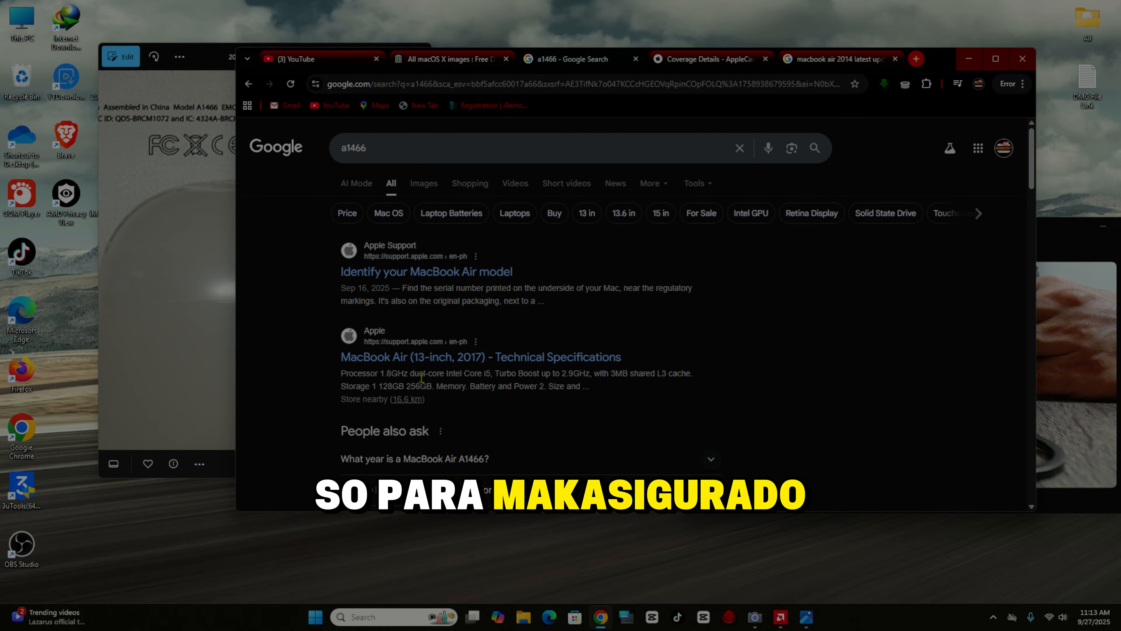
{"action": "left_click_drag", "start_coordinate": [943, 61], "coordinate": [975, 61]}
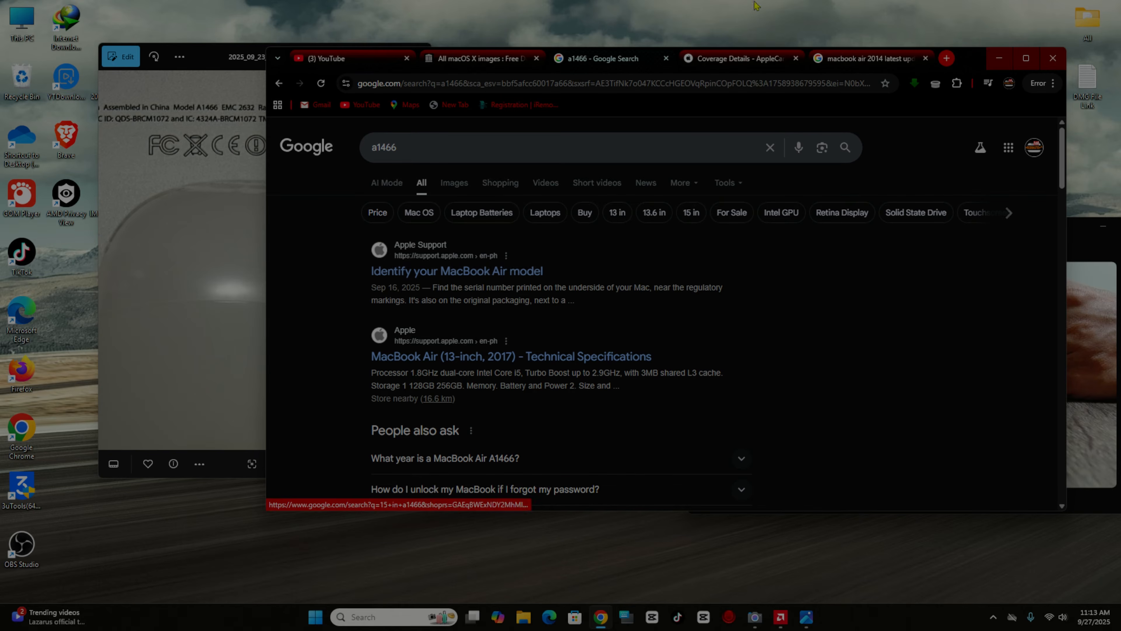
{"action": "left_click", "coordinate": [728, 59]}
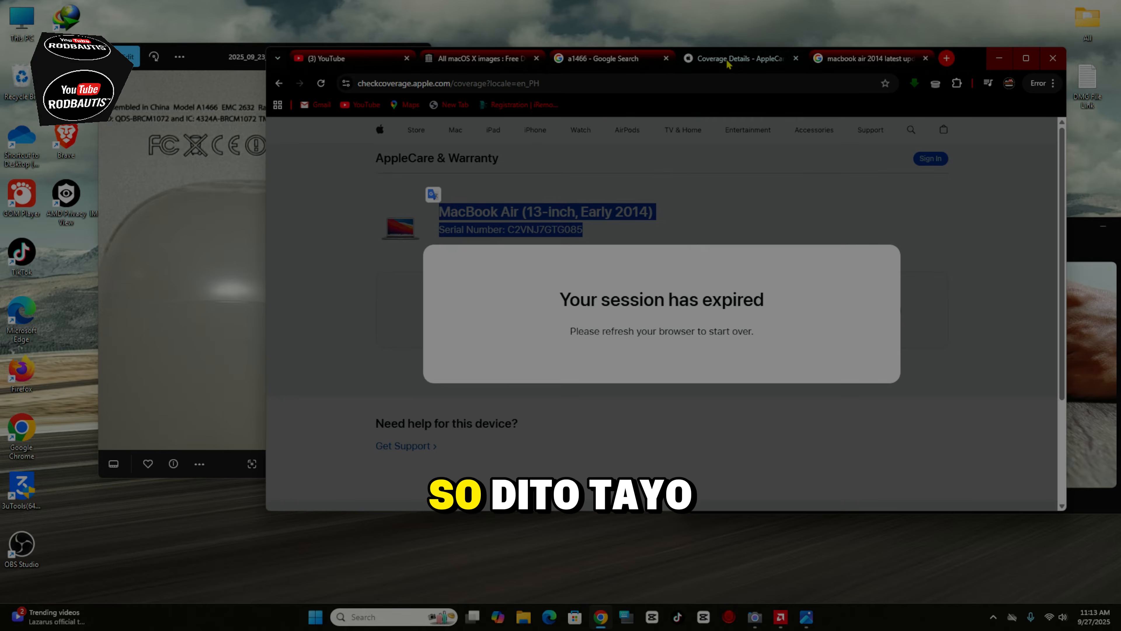
{"action": "left_click", "coordinate": [280, 84]}
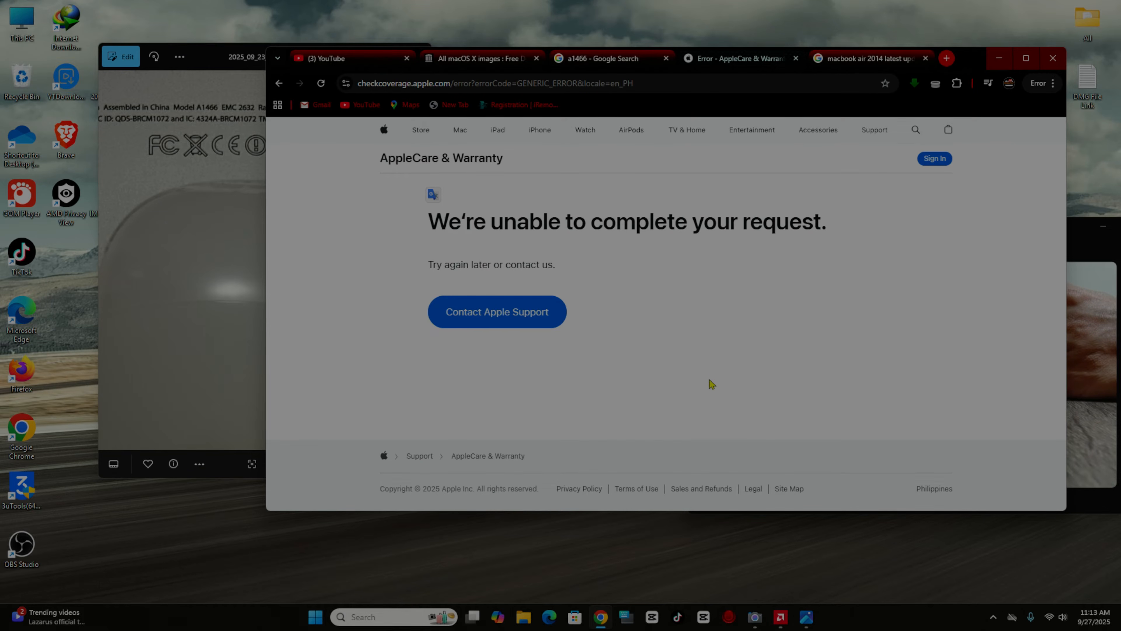
- Return to the 'Find your Mac model name' article and scroll to the checkcoverage.apple.com link under About This Mac
{"action": "left_click", "coordinate": [279, 84]}
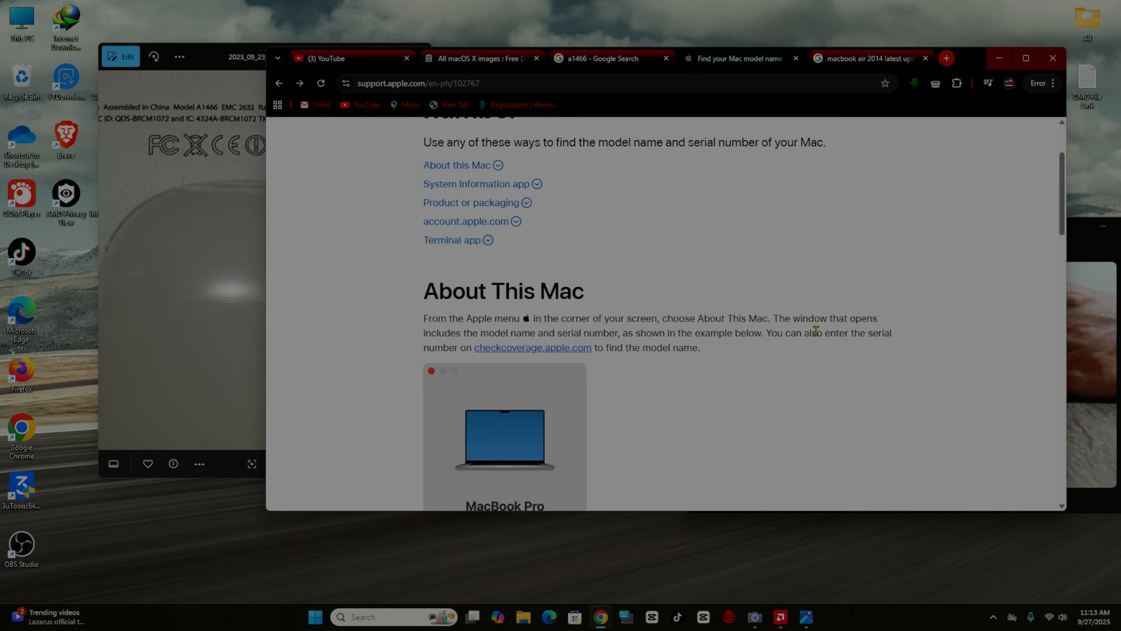
{"action": "scroll", "coordinate": [816, 331], "scroll_direction": "up", "scroll_amount": 3}
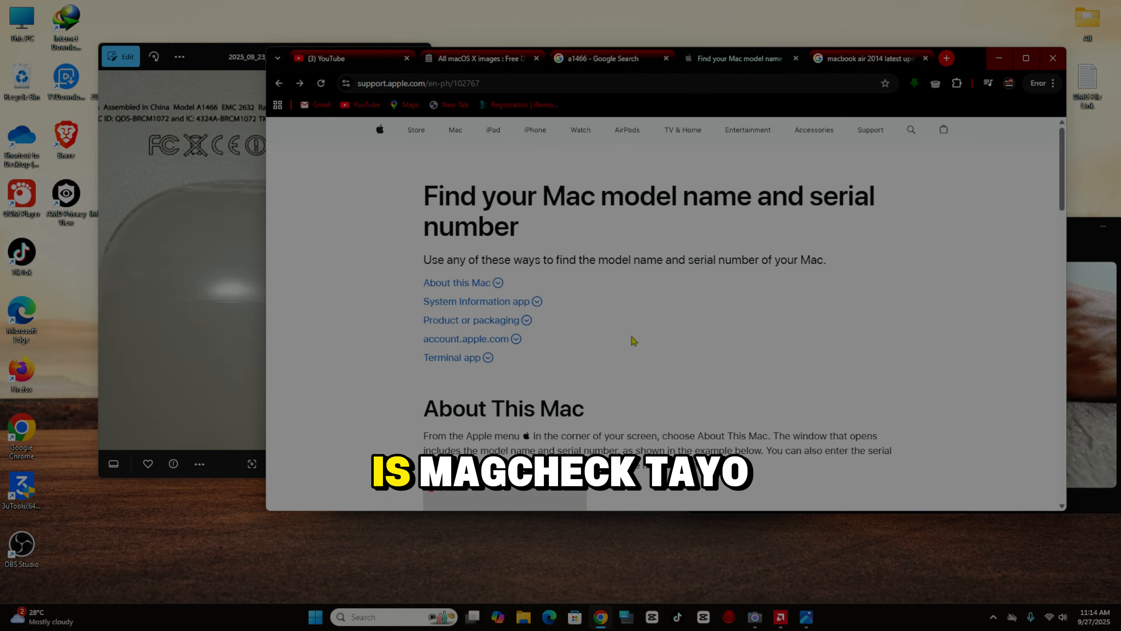
{"action": "scroll", "coordinate": [634, 341], "scroll_direction": "down", "scroll_amount": 3}
{"action": "scroll", "coordinate": [634, 340], "scroll_direction": "up", "scroll_amount": 1}
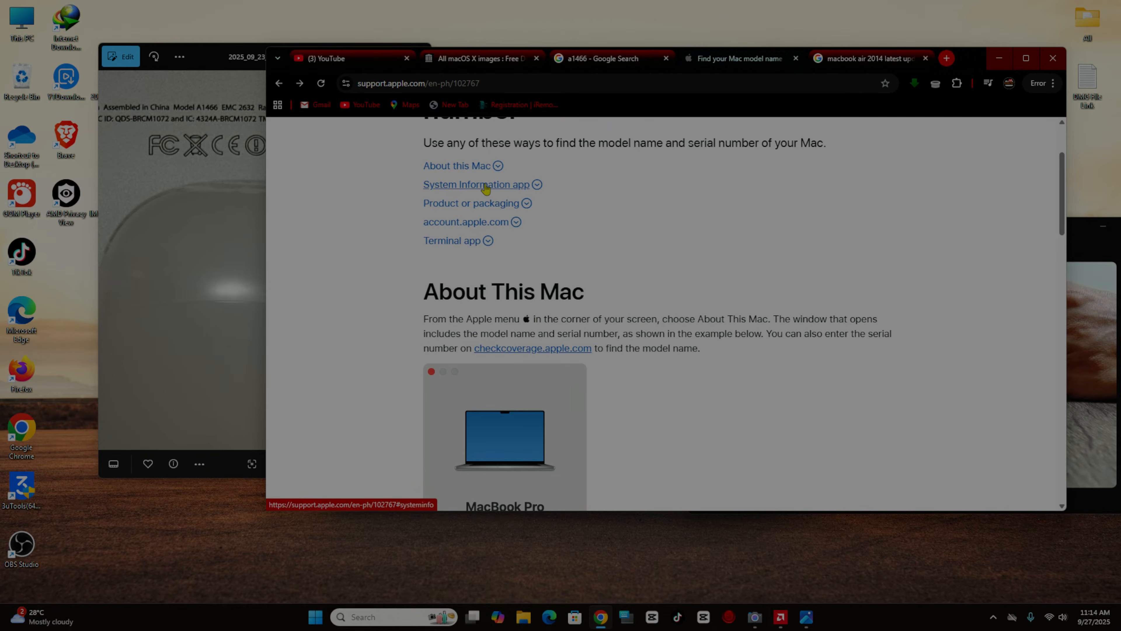
{"action": "scroll", "coordinate": [606, 278], "scroll_direction": "up", "scroll_amount": 3}
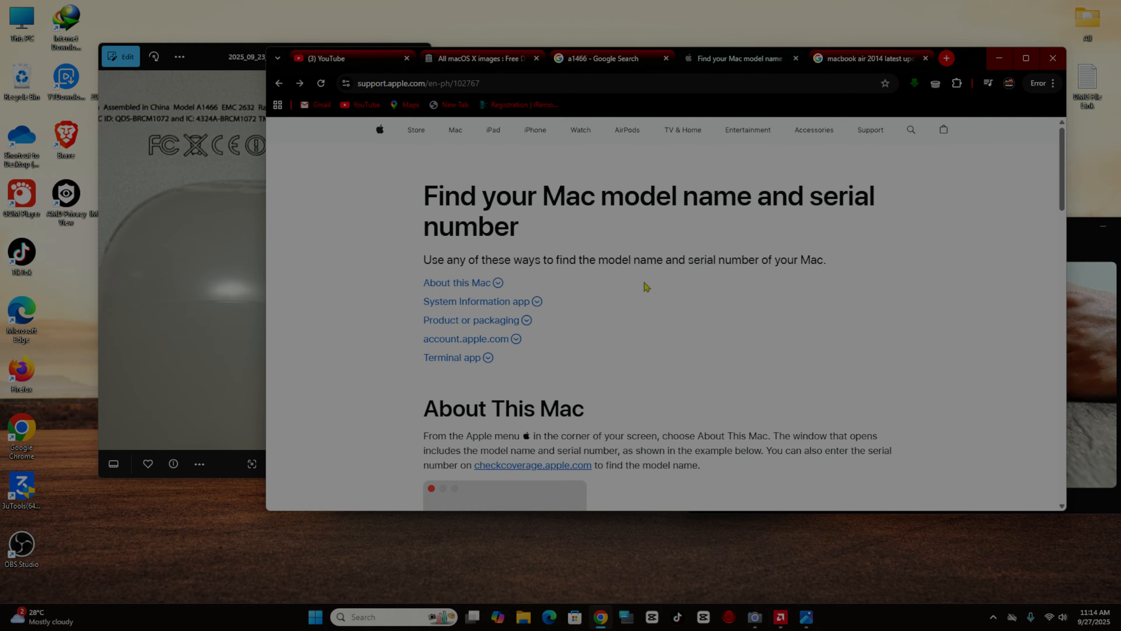
{"action": "left_click_drag", "start_coordinate": [969, 57], "coordinate": [954, 41]}
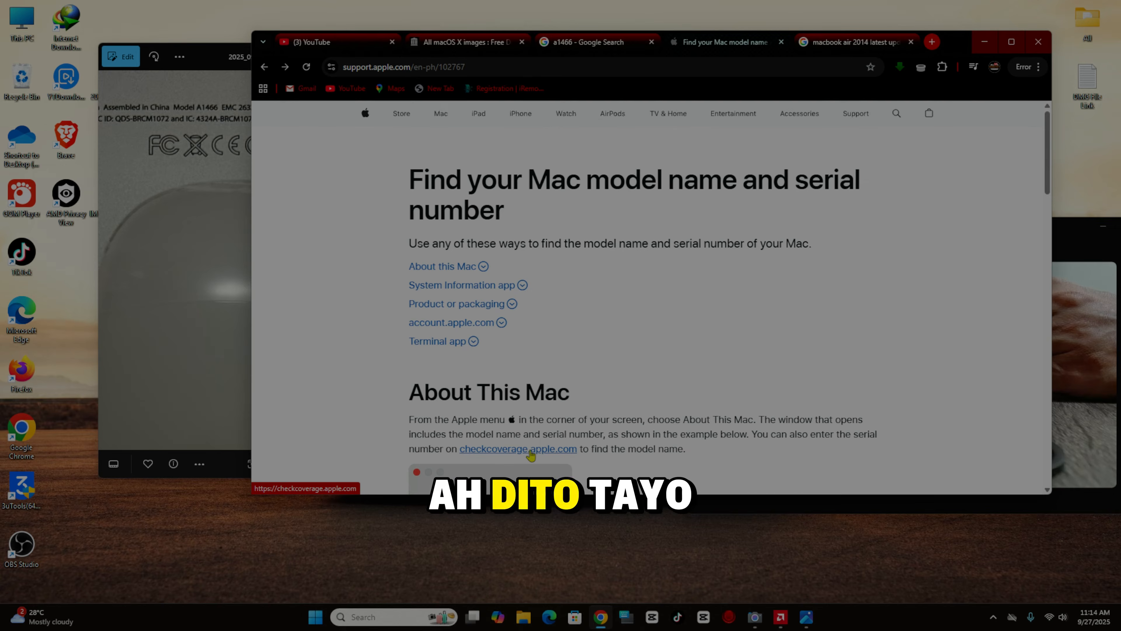
{"action": "scroll", "coordinate": [811, 409], "scroll_direction": "down", "scroll_amount": 3}
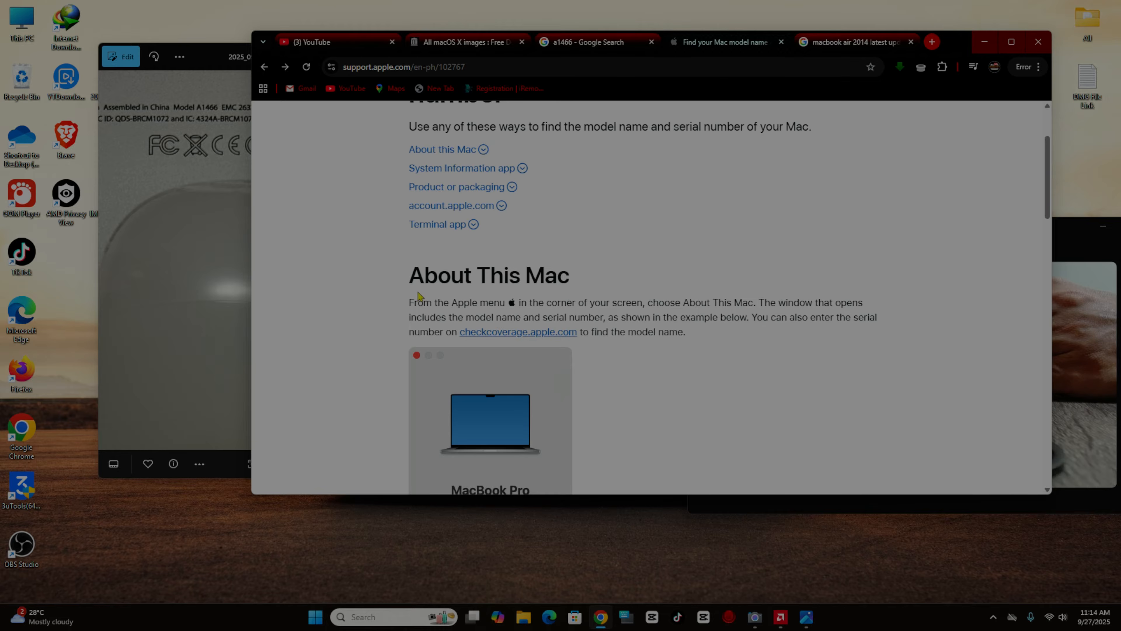
{"action": "left_click_drag", "start_coordinate": [409, 303], "coordinate": [793, 348]}
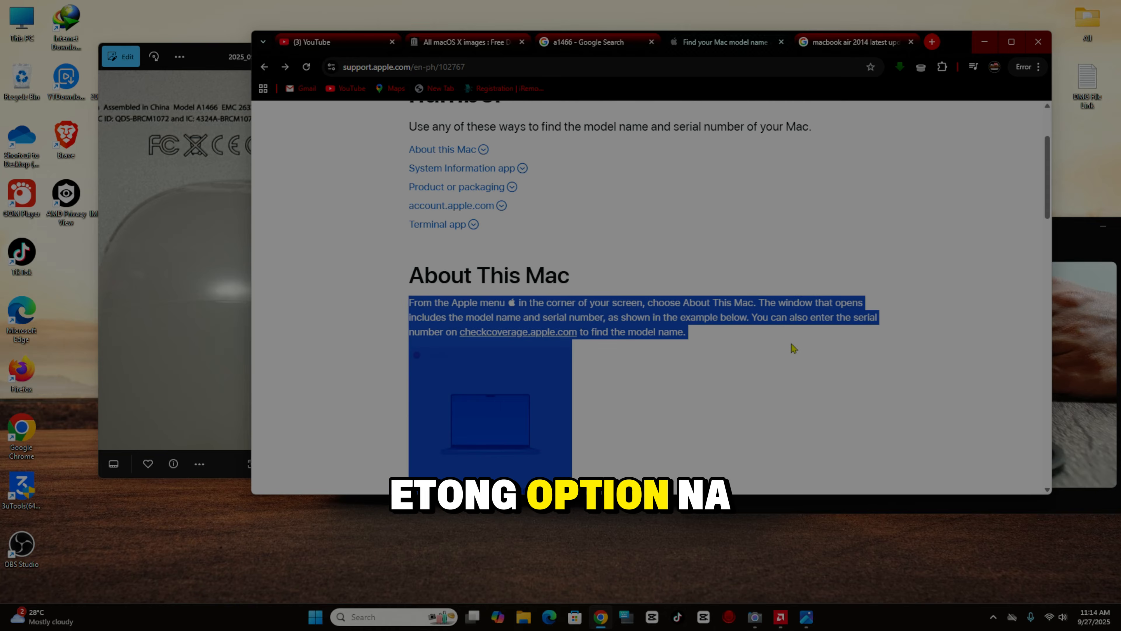
{"action": "left_click", "coordinate": [687, 384]}
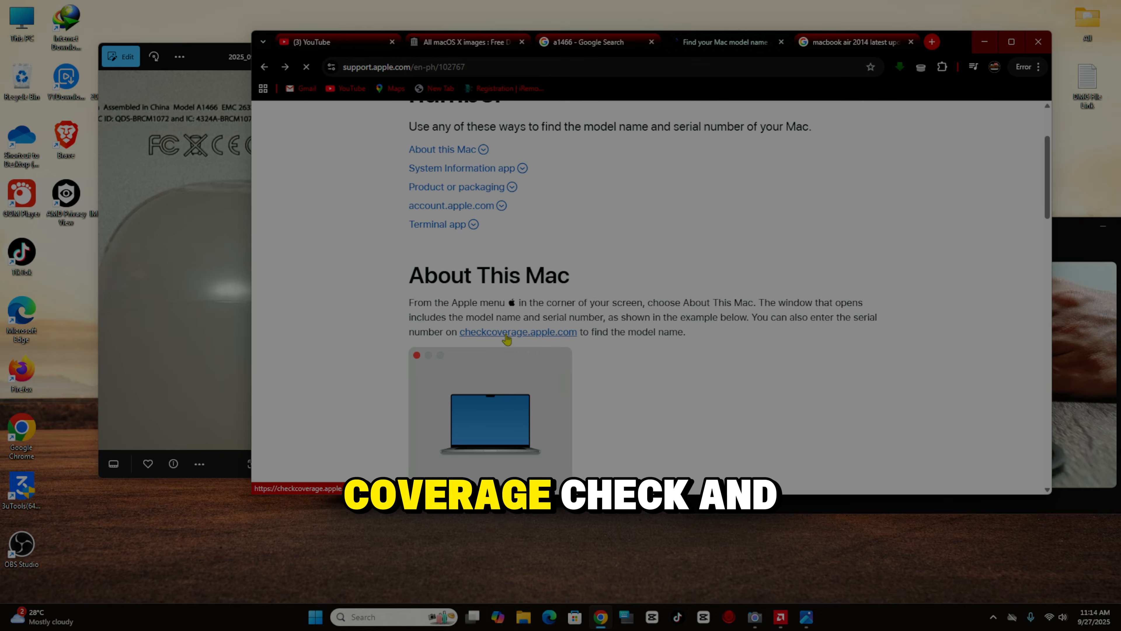
{"action": "scroll", "coordinate": [513, 342], "scroll_direction": "down", "scroll_amount": 4}
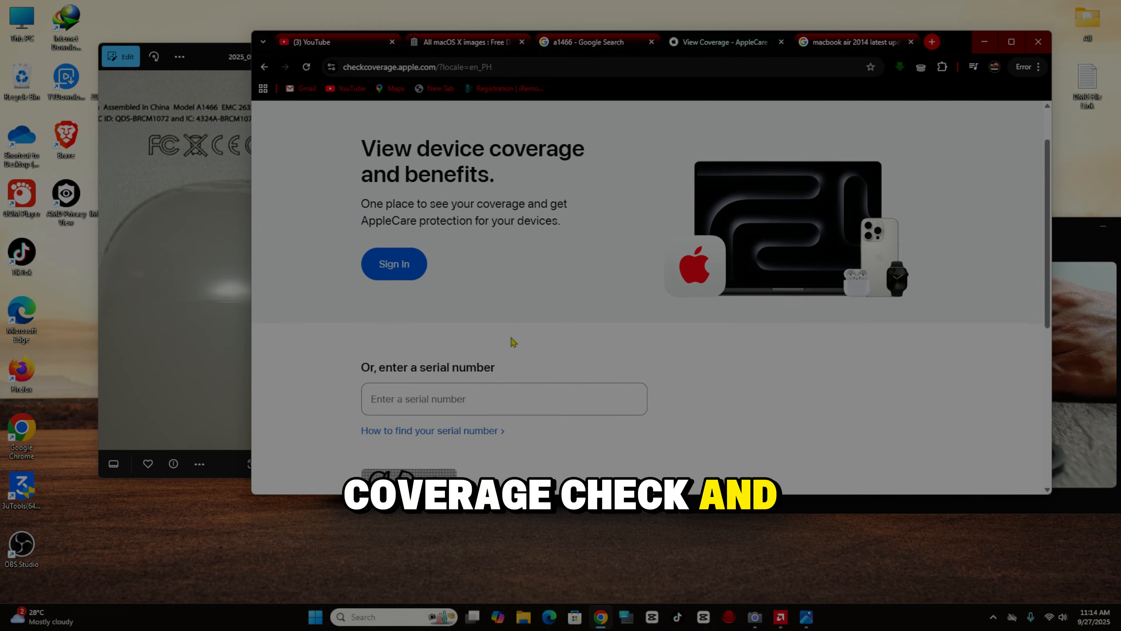
- Bring the label photo to the front and pan it to the serial number
{"action": "left_click_drag", "start_coordinate": [956, 42], "coordinate": [1049, 30]}
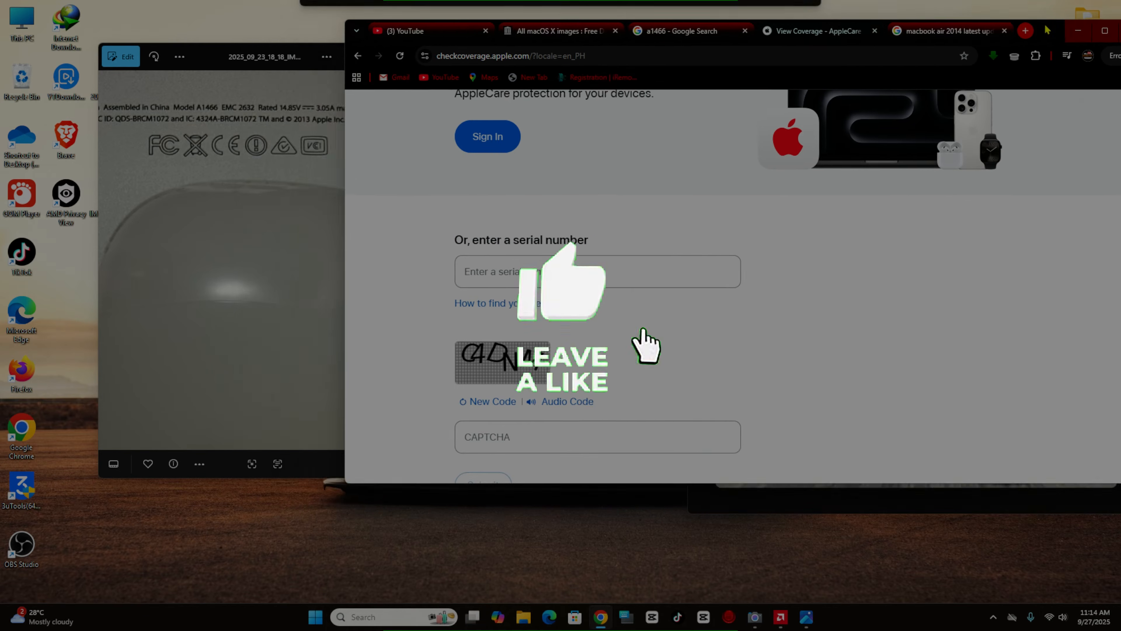
{"action": "left_click_drag", "start_coordinate": [201, 59], "coordinate": [140, 65]}
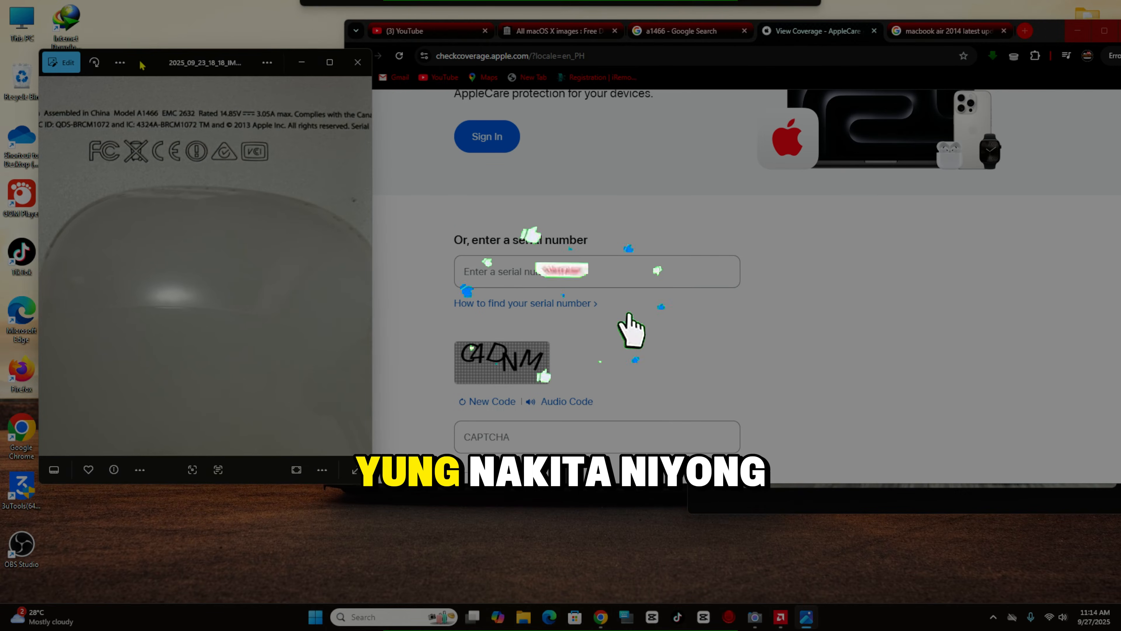
{"action": "left_click_drag", "start_coordinate": [296, 238], "coordinate": [84, 232]}
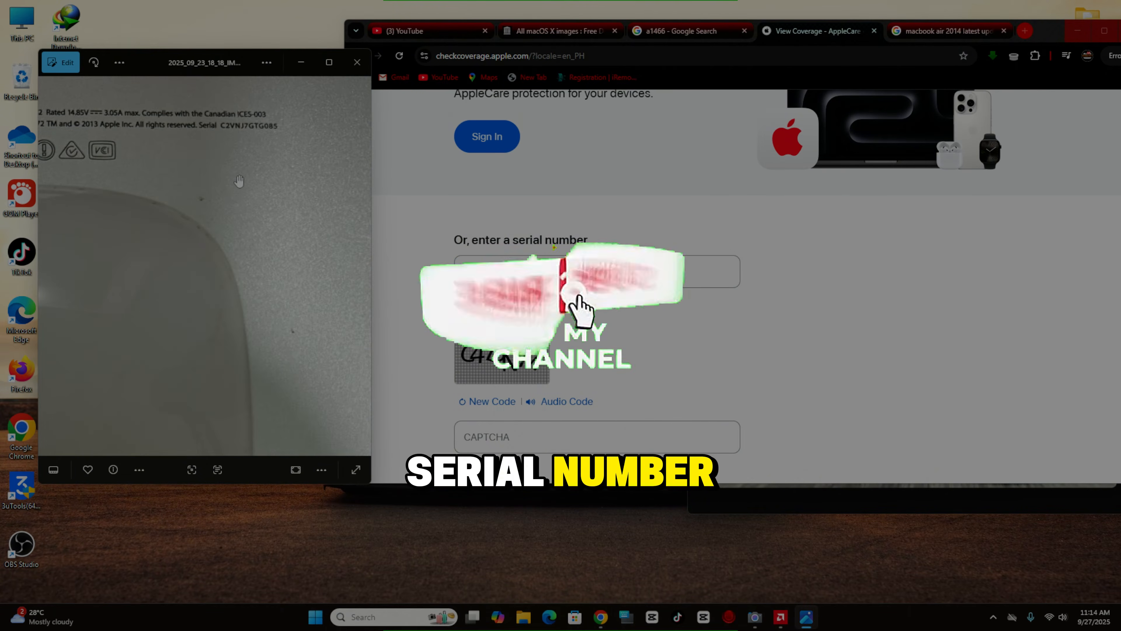
{"action": "scroll", "coordinate": [247, 211], "scroll_direction": "up", "scroll_amount": 2}
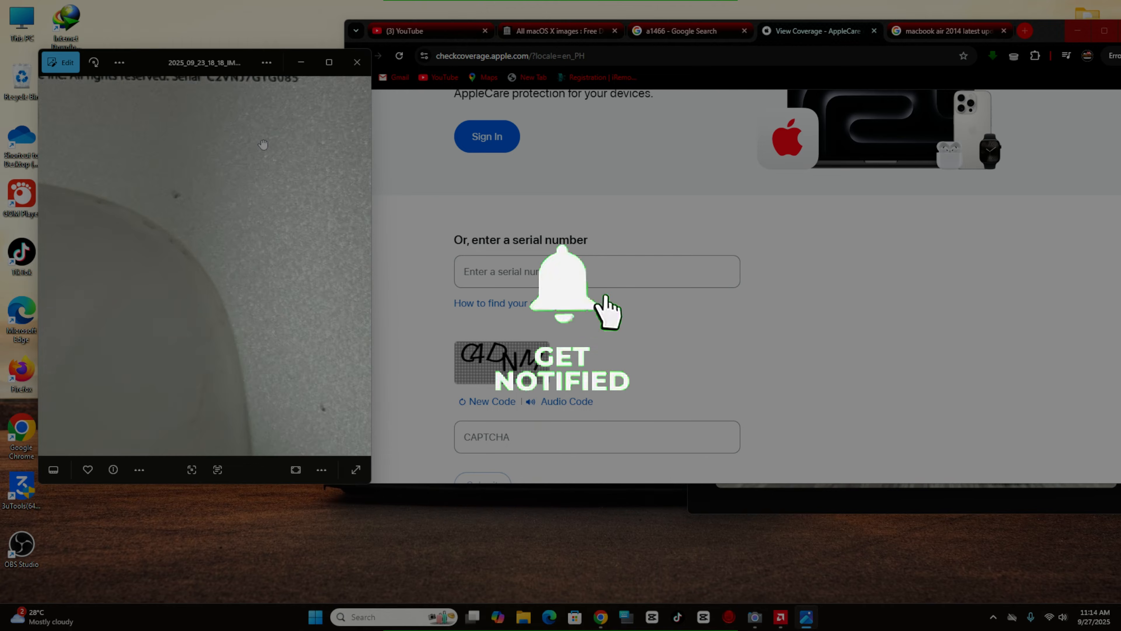
{"action": "left_click_drag", "start_coordinate": [247, 211], "coordinate": [252, 332]}
- Submit the serial number and CAPTCHA code, identifying a MacBook Air (13-inch, Early 2014)
{"action": "left_click", "coordinate": [588, 270]}
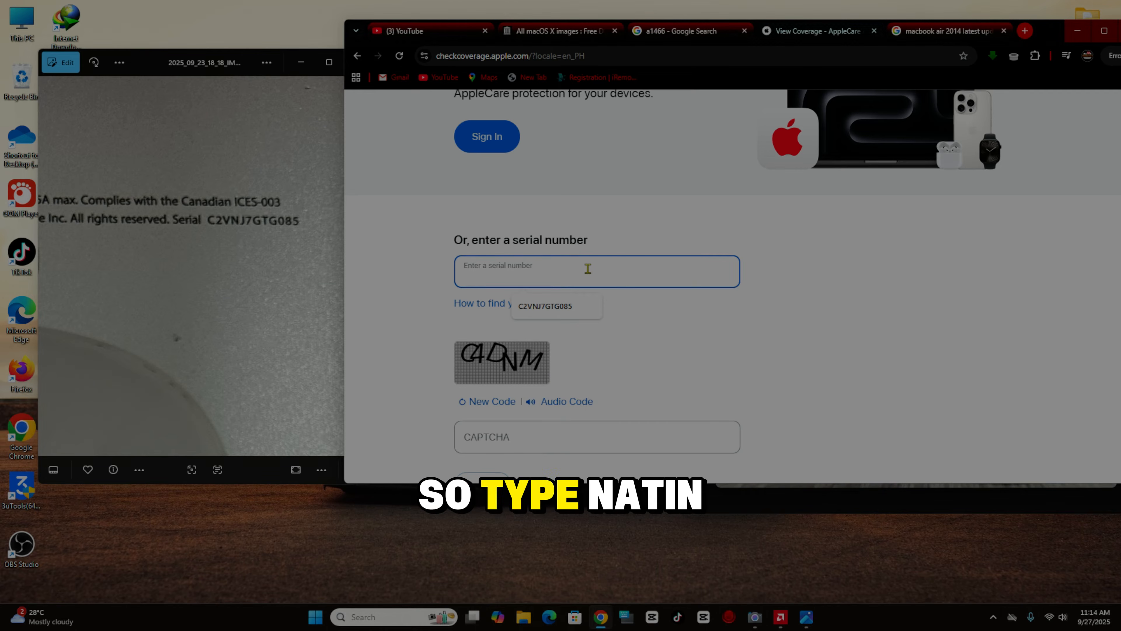
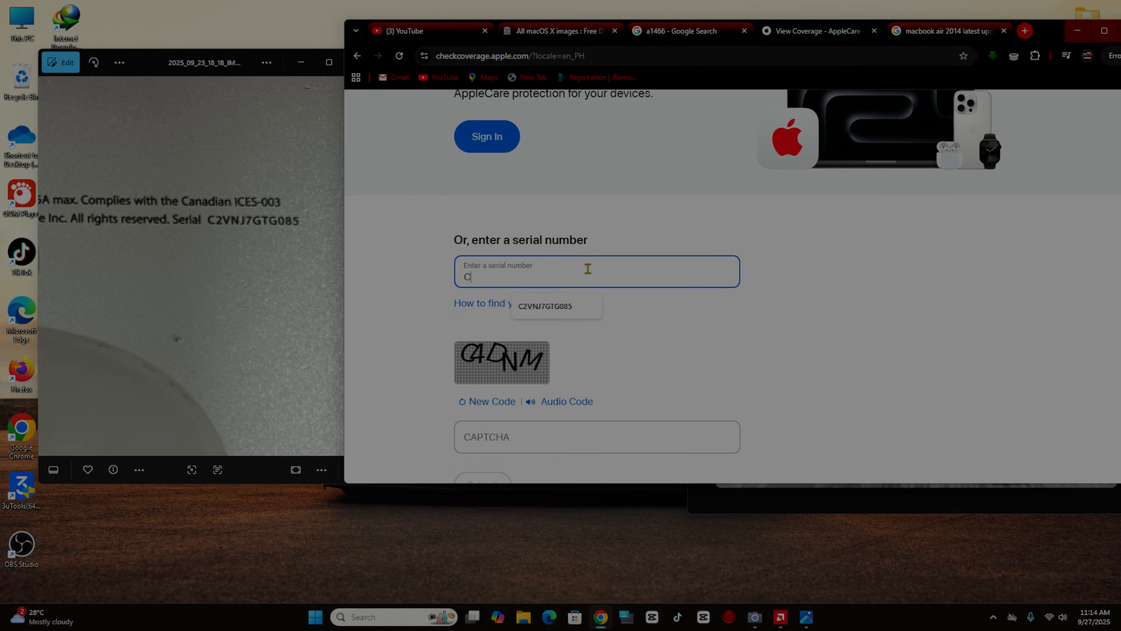
{"action": "left_click", "coordinate": [568, 311]}
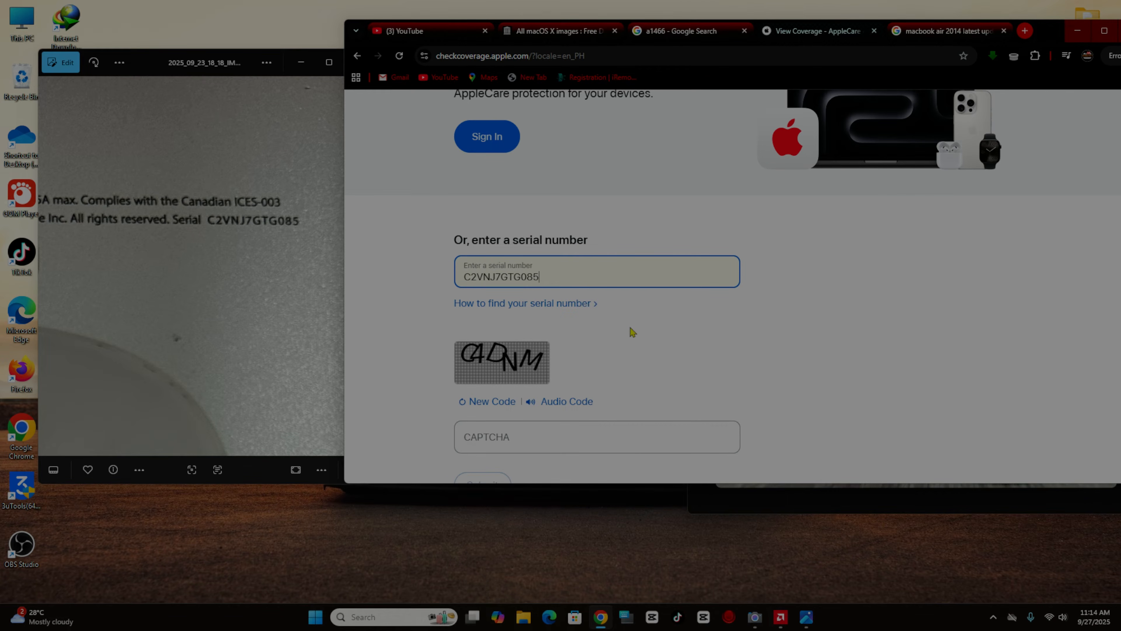
{"action": "scroll", "coordinate": [633, 331], "scroll_direction": "down", "scroll_amount": 1}
{"action": "left_click", "coordinate": [560, 379]}
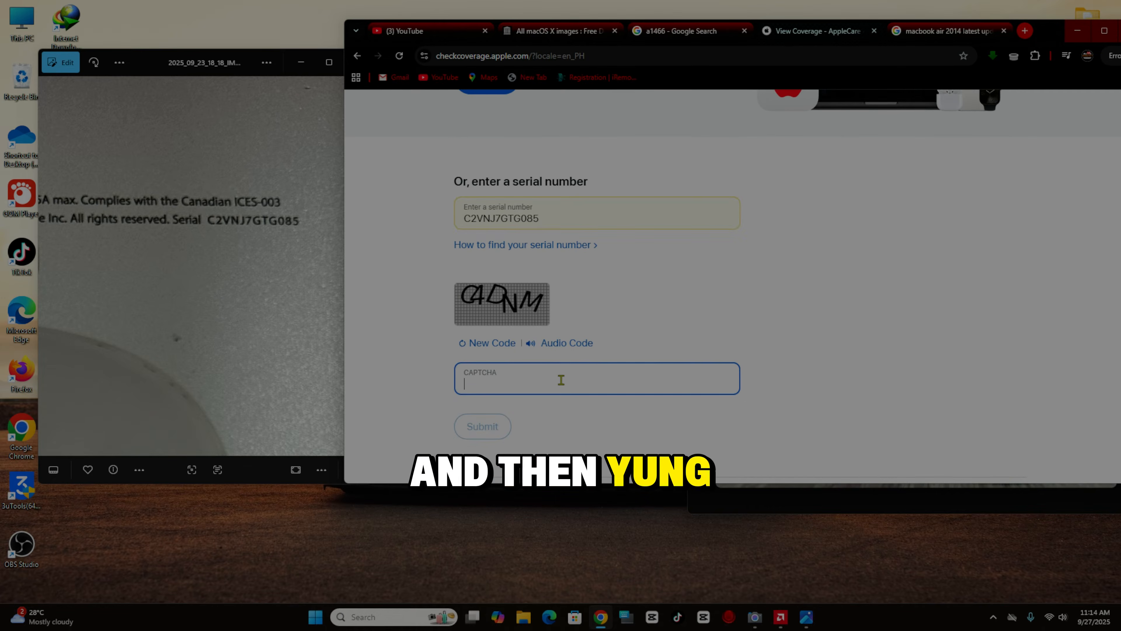
{"action": "type", "text": "c"}
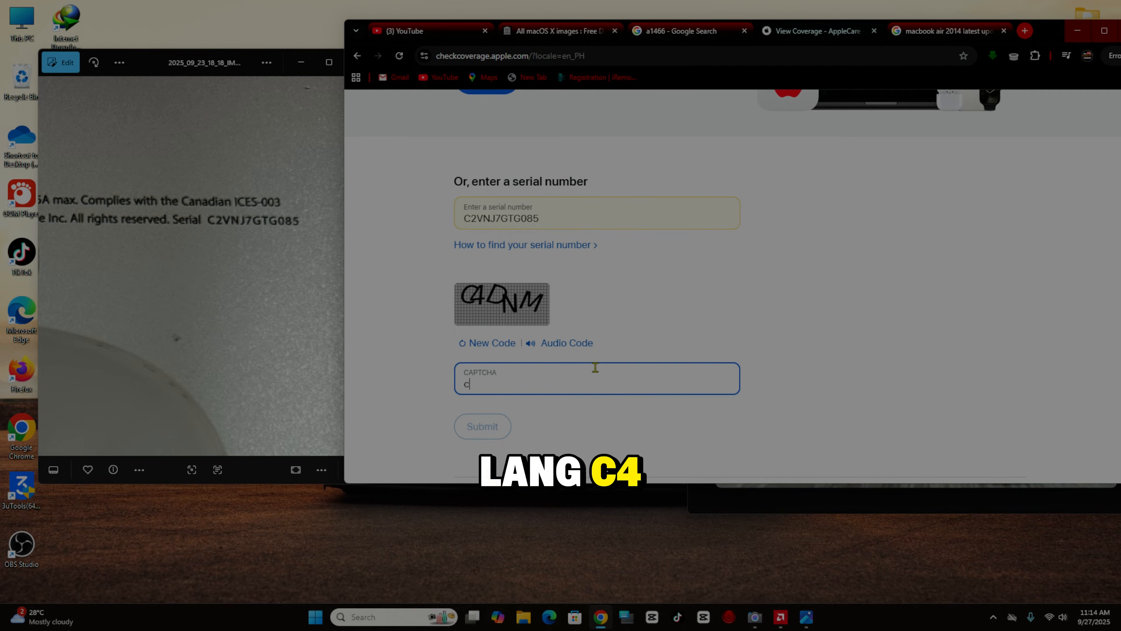
{"action": "type", "text": "4"}
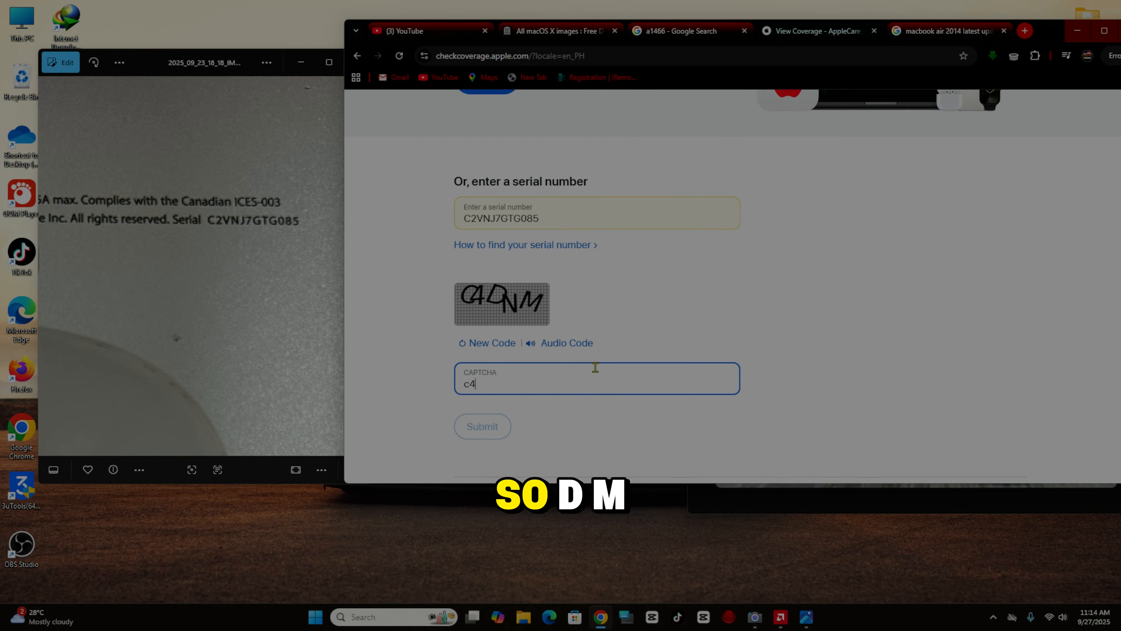
{"action": "type", "text": "dnm"}
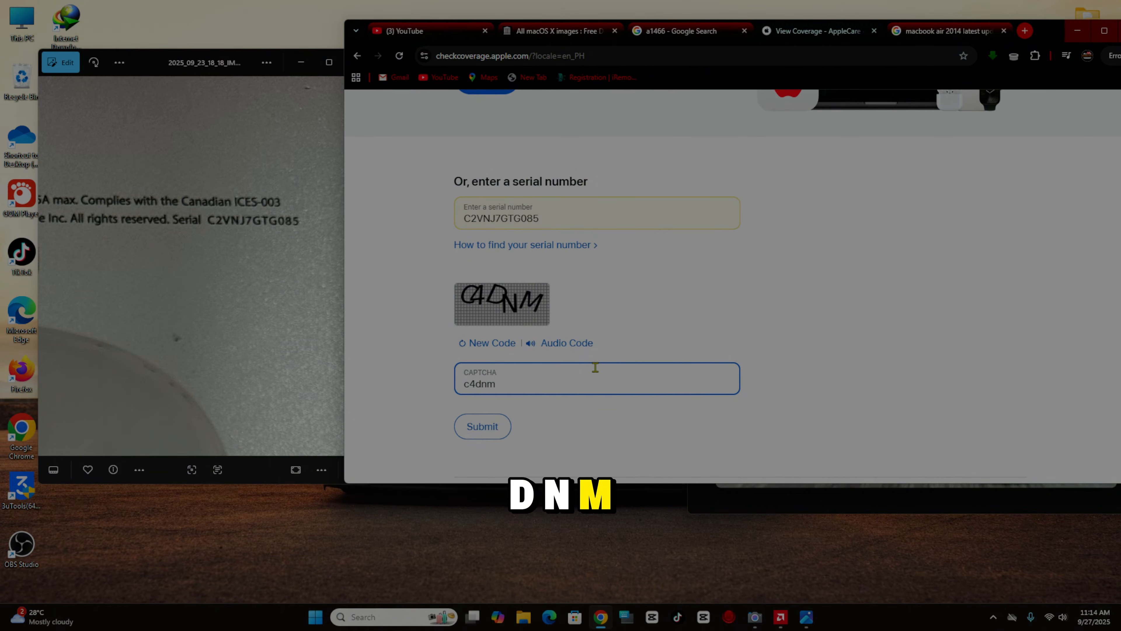
{"action": "left_click", "coordinate": [482, 426]}
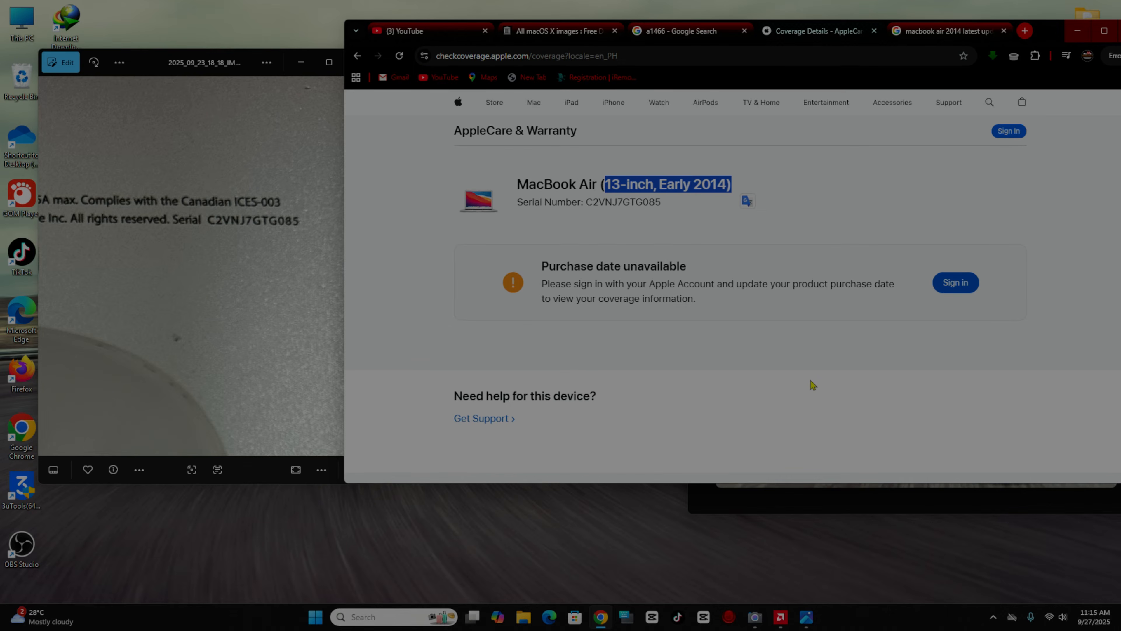
{"action": "left_click_drag", "start_coordinate": [1051, 46], "coordinate": [948, 64]}
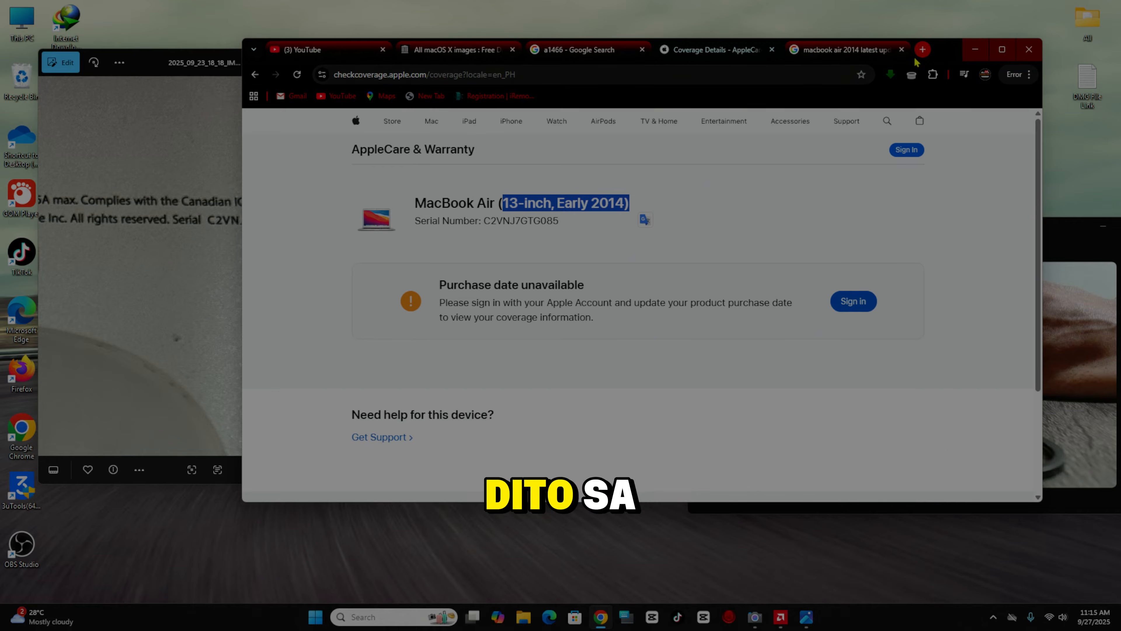
{"action": "left_click", "coordinate": [847, 50]}
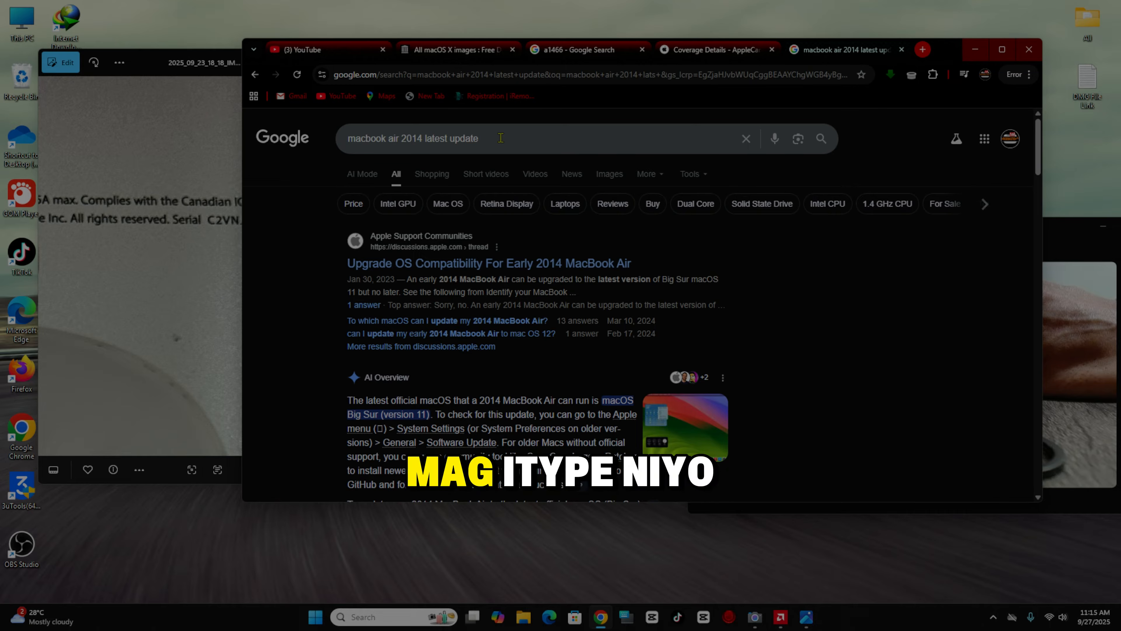
- Re-run the Google search for the Early 2014 MacBook Air's latest macOS update
{"action": "triple_click", "coordinate": [476, 137]}
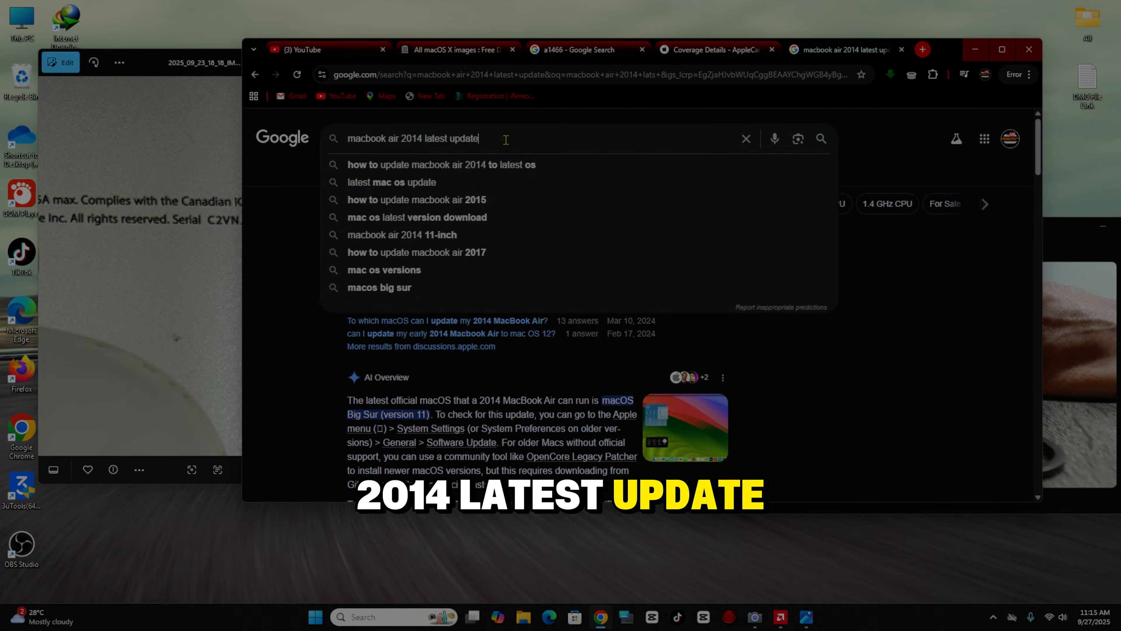
{"action": "left_click", "coordinate": [506, 139]}
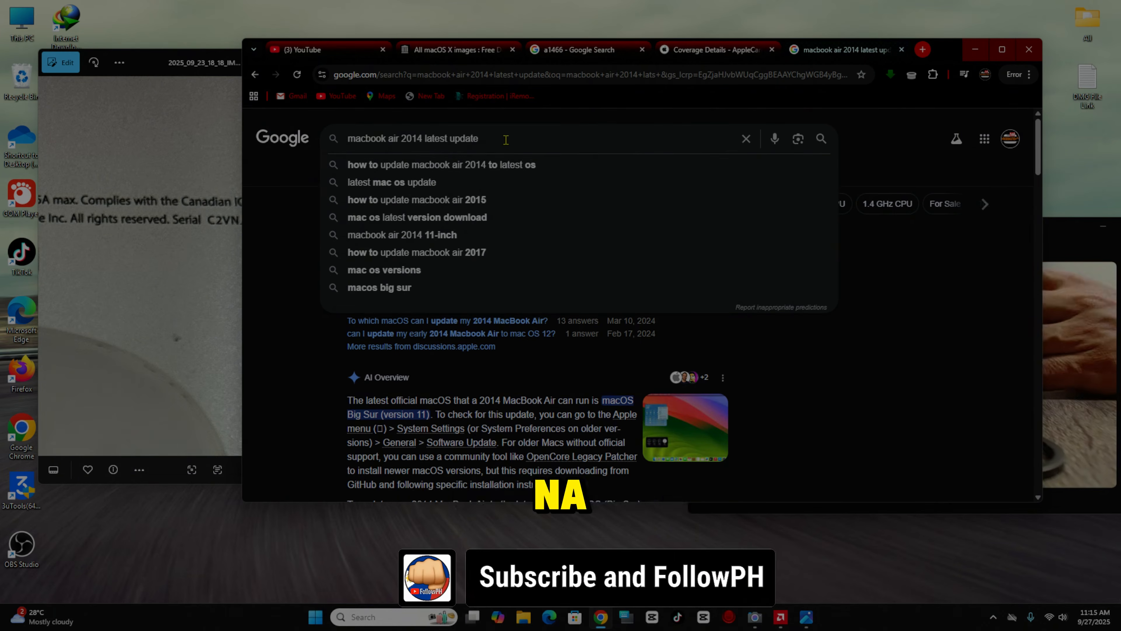
{"action": "key", "text": "Return"}
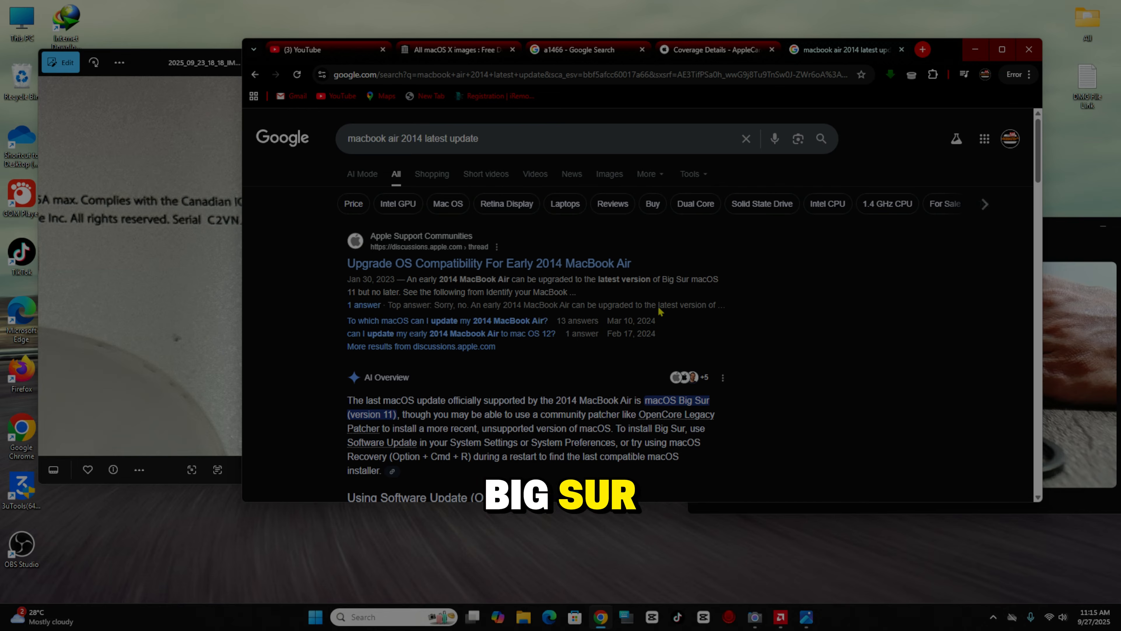
- Read the Upgrade OS Compatibility thread and the AI Overview confirming Big Sur, then minimize Chrome
{"action": "left_click", "coordinate": [489, 264]}
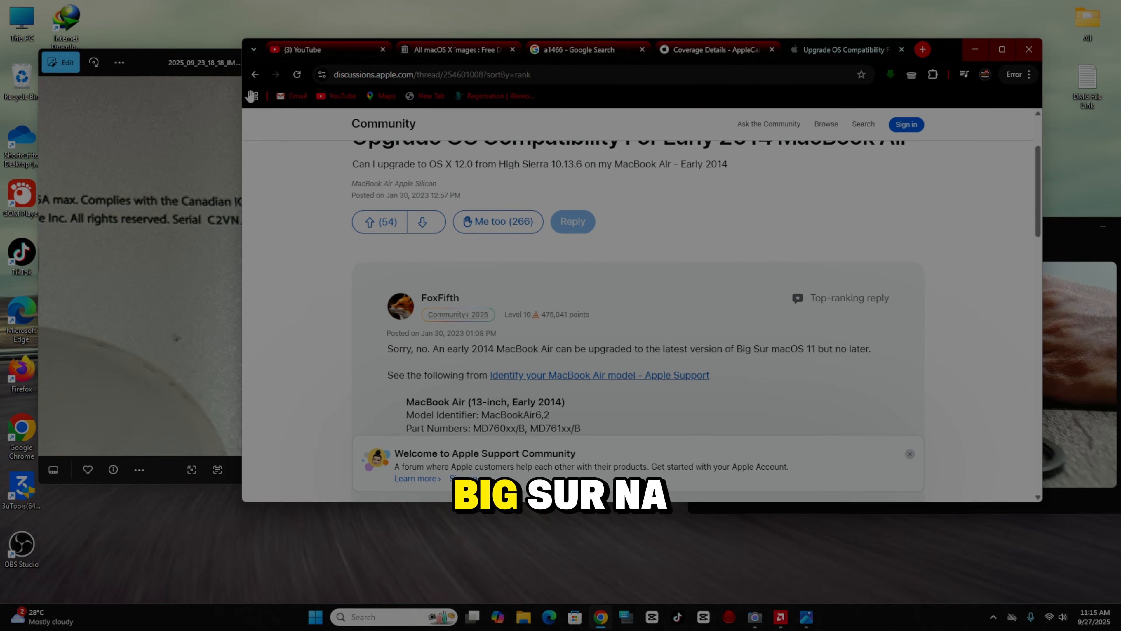
{"action": "left_click", "coordinate": [254, 74]}
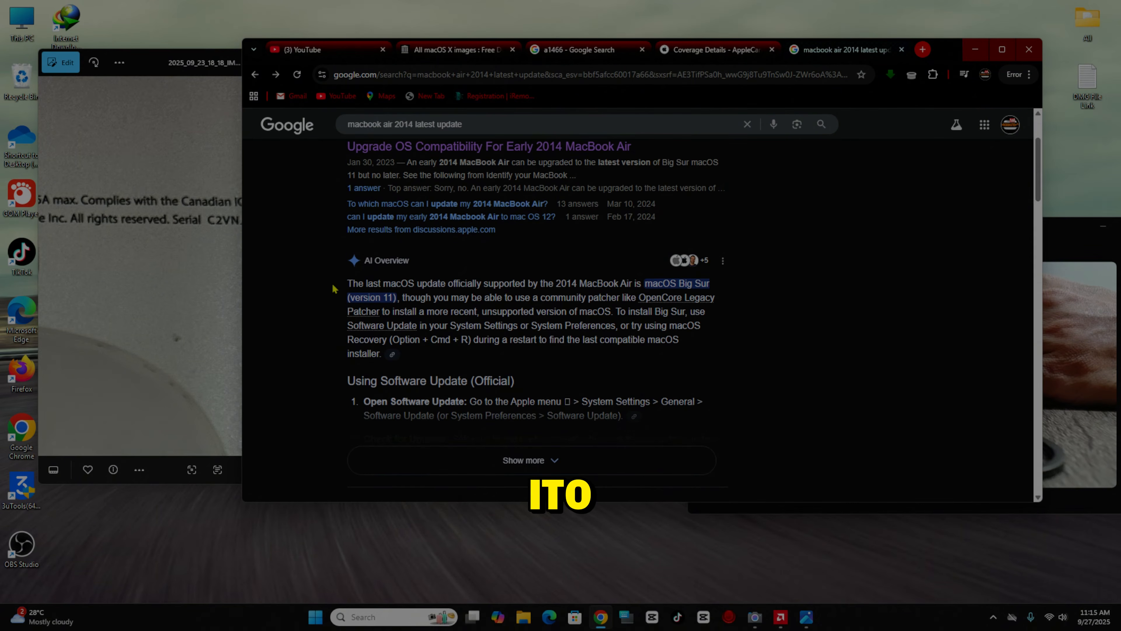
{"action": "left_click_drag", "start_coordinate": [333, 288], "coordinate": [643, 292]}
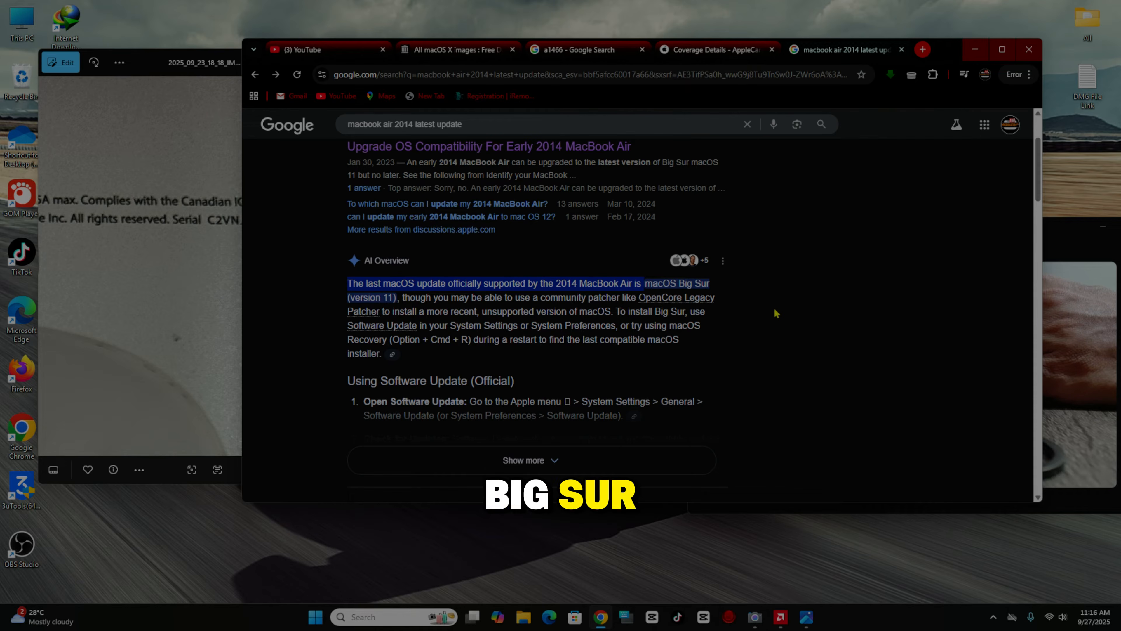
{"action": "scroll", "coordinate": [790, 374], "scroll_direction": "down", "scroll_amount": 3}
{"action": "scroll", "coordinate": [789, 374], "scroll_direction": "up", "scroll_amount": 3}
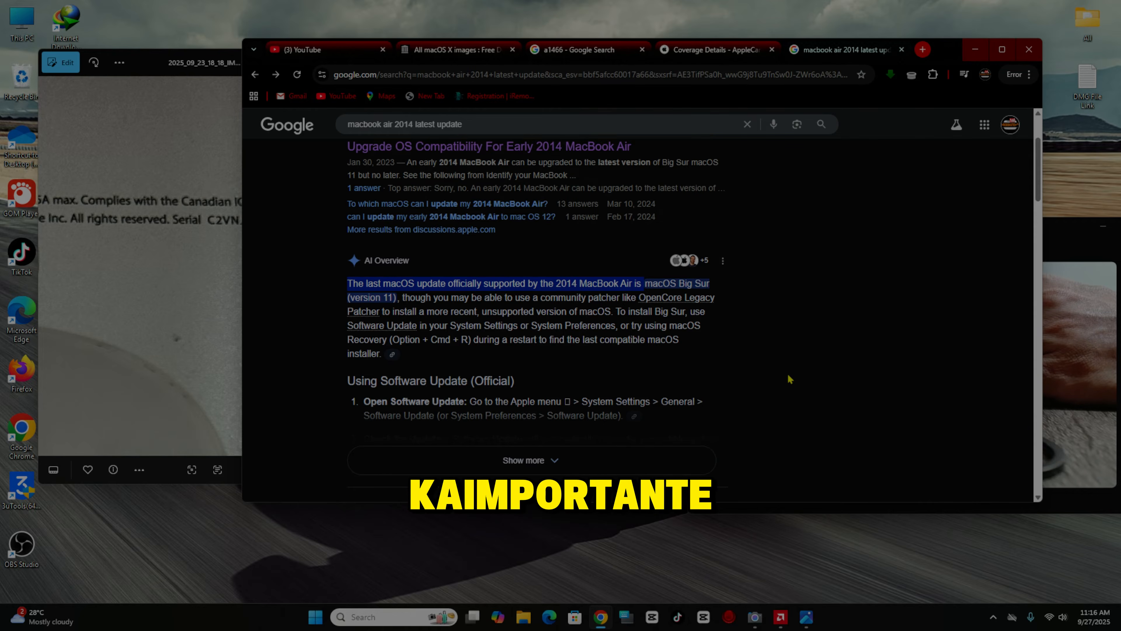
{"action": "scroll", "coordinate": [790, 376], "scroll_direction": "down", "scroll_amount": 2}
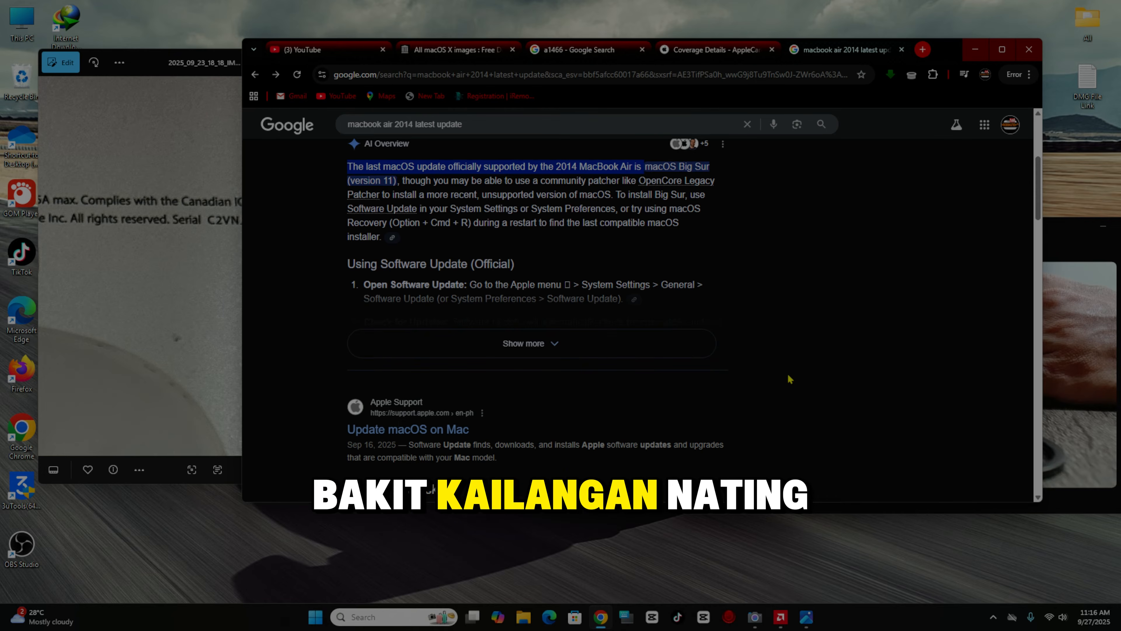
{"action": "scroll", "coordinate": [790, 379], "scroll_direction": "up", "scroll_amount": 1}
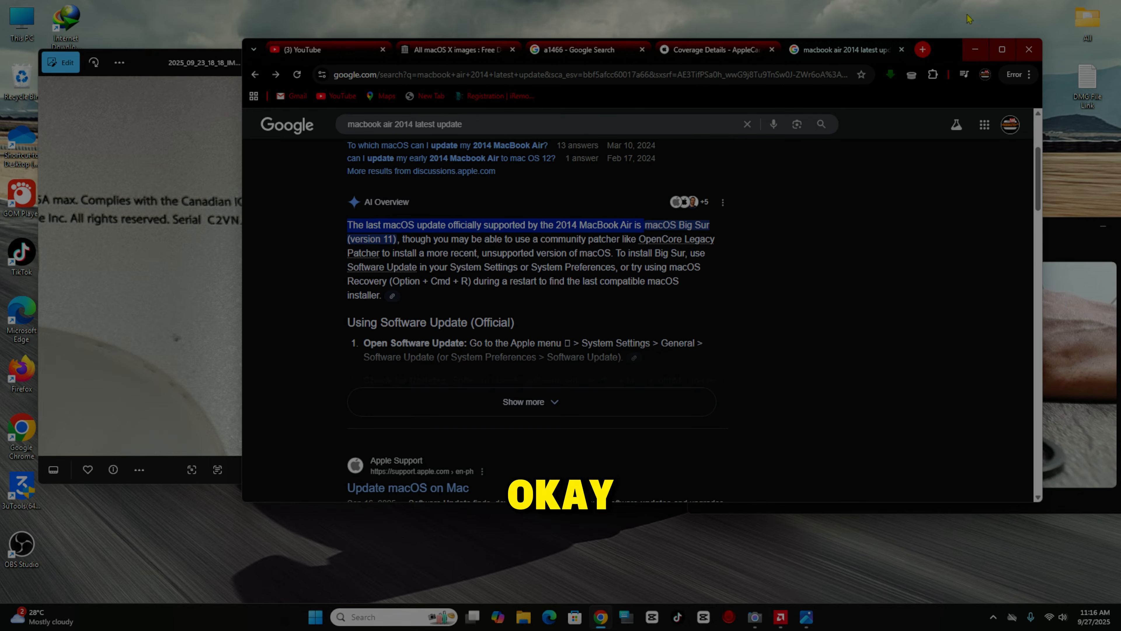
{"action": "left_click", "coordinate": [975, 49]}
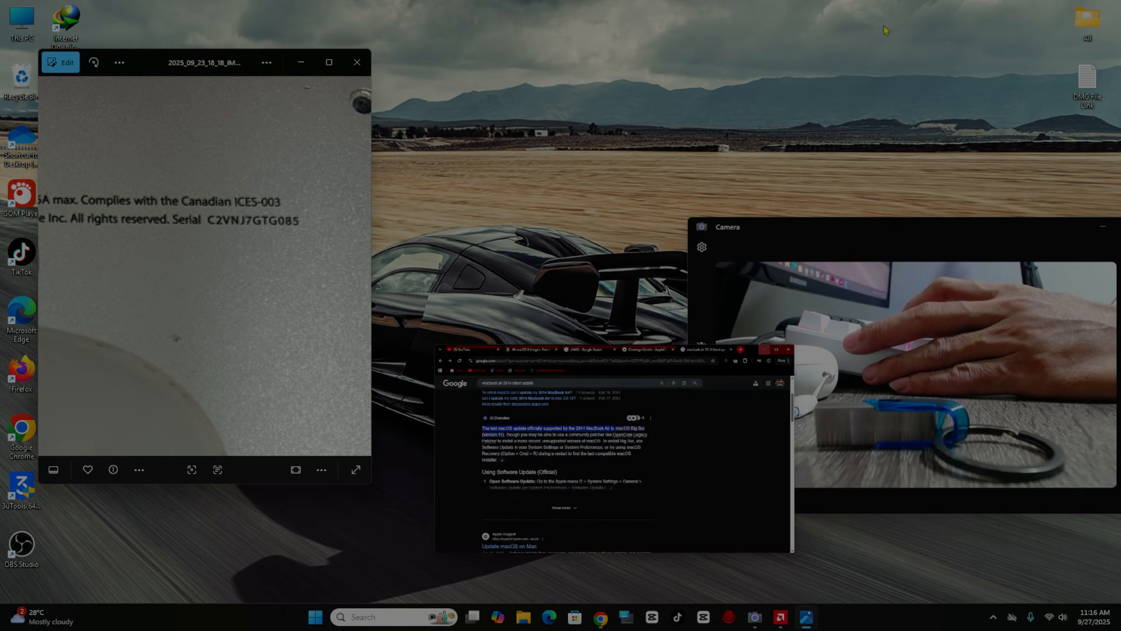
- Close the label photo, restore Chrome from the taskbar, and switch to the 'All macOS X images' tab
{"action": "left_click", "coordinate": [357, 63]}
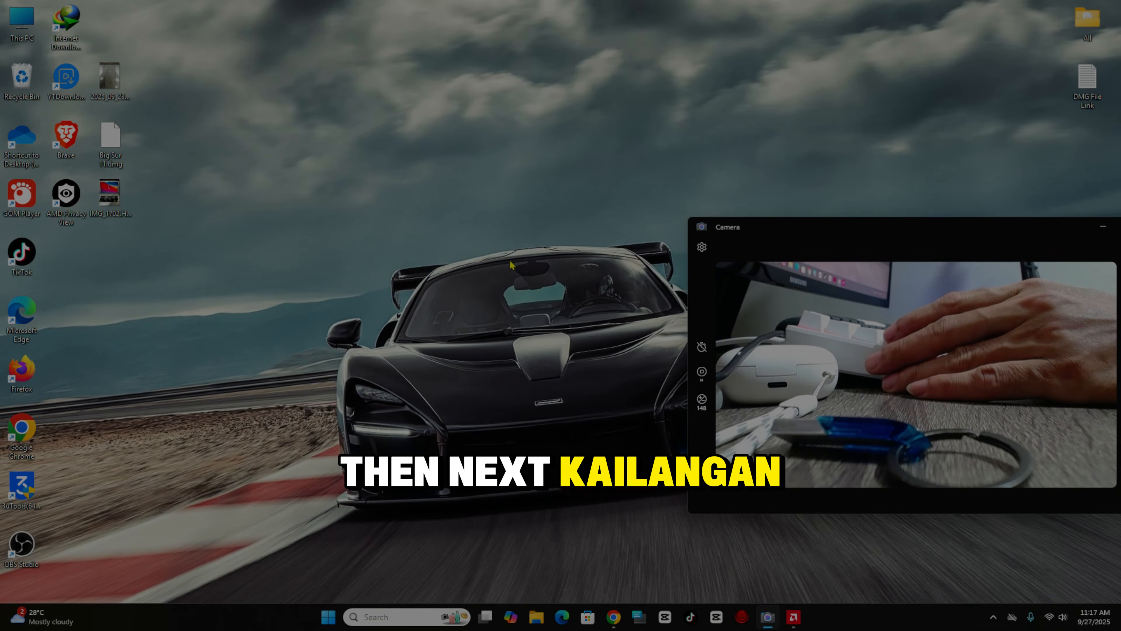
{"action": "left_click", "coordinate": [619, 624]}
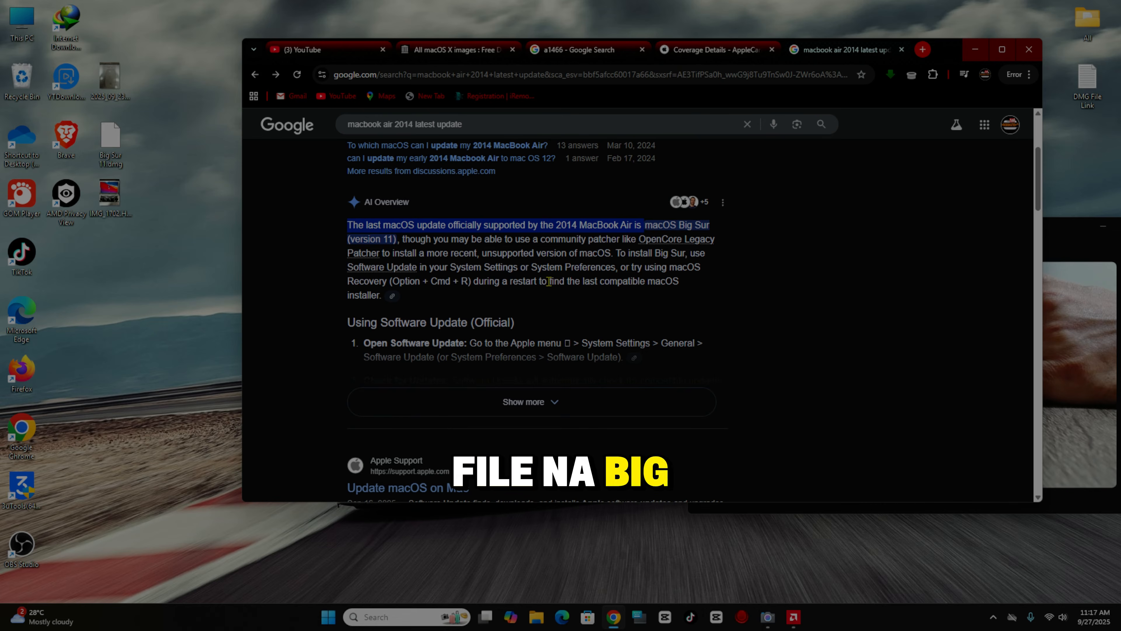
{"action": "left_click", "coordinate": [459, 54]}
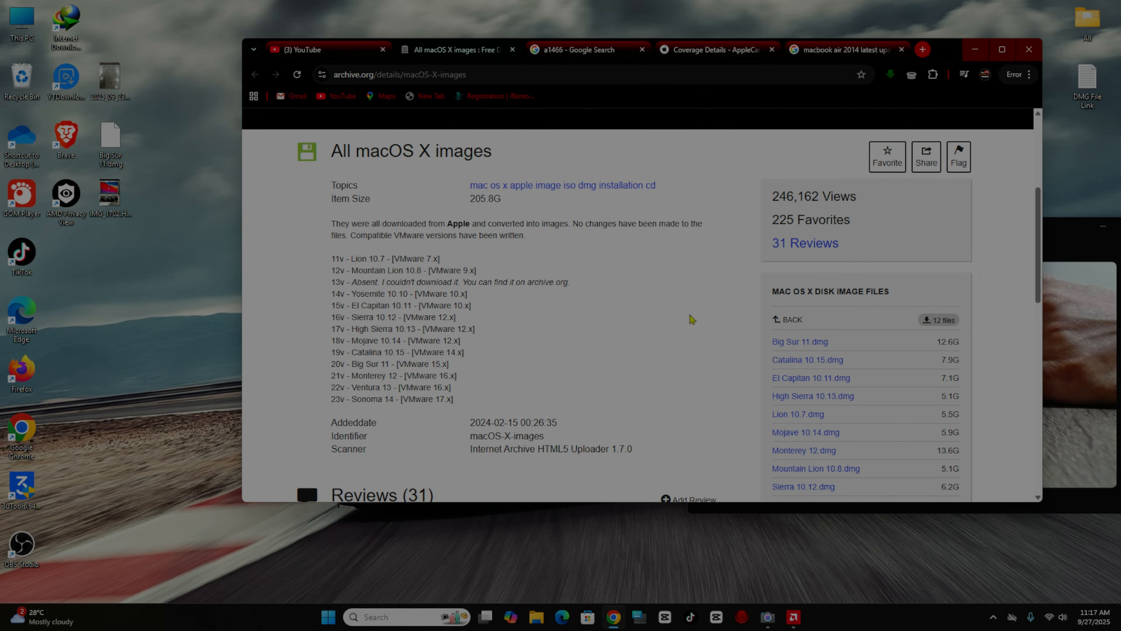
- Search Google for 'idm' in a new tab, start Internet Download Manager on the left, and return to All macOS X images
{"action": "left_click", "coordinate": [920, 49]}
{"action": "left_click", "coordinate": [553, 274]}
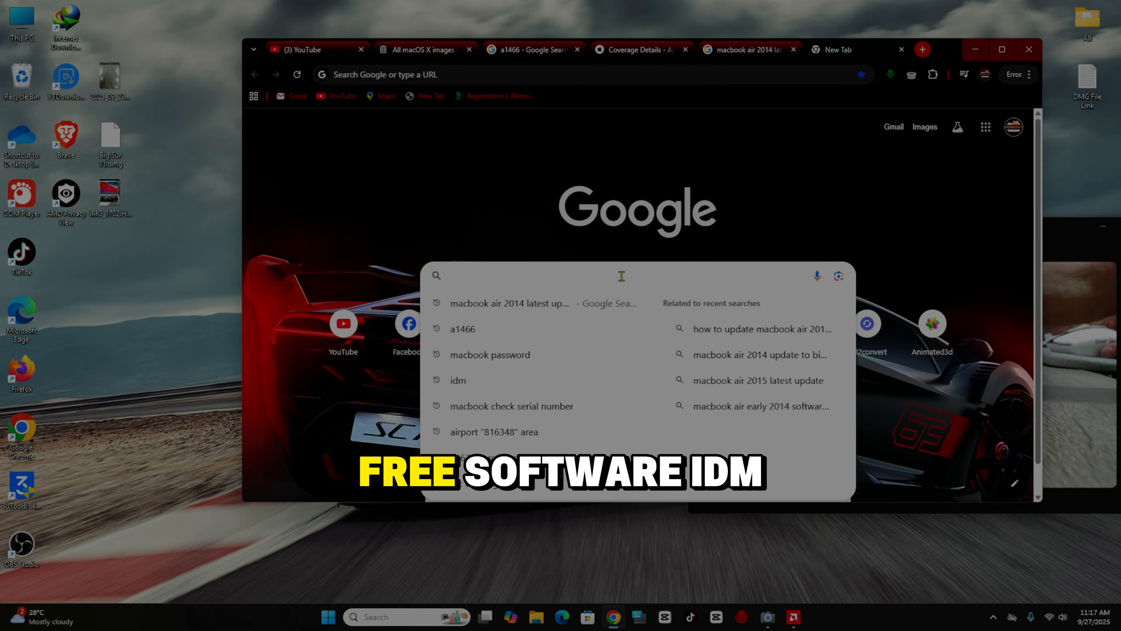
{"action": "type", "text": "idm"}
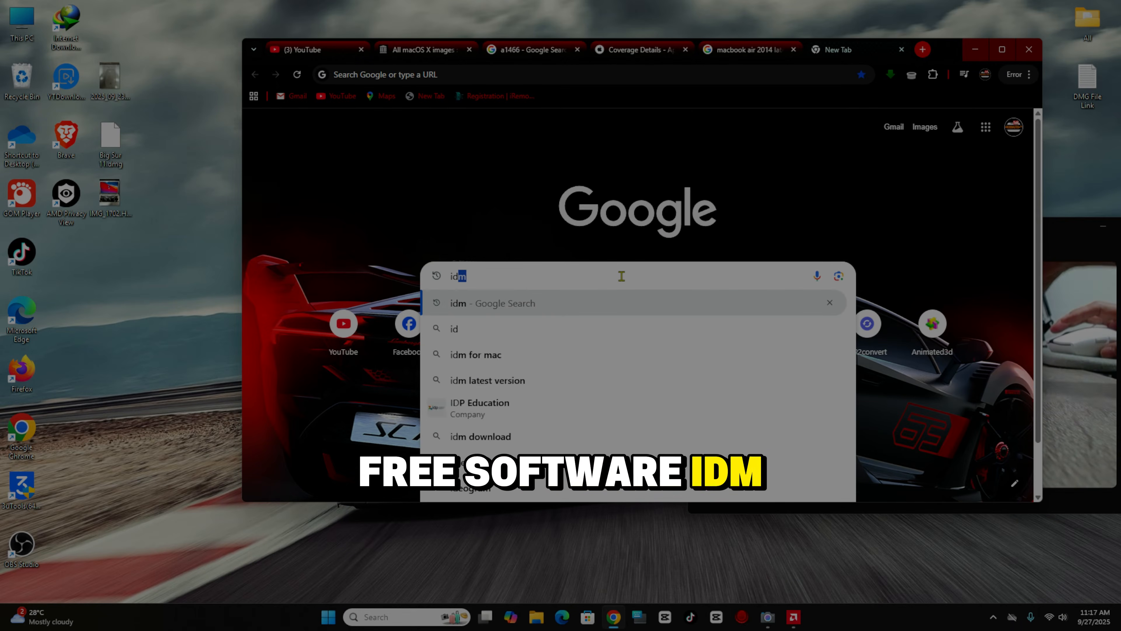
{"action": "key", "text": "Return"}
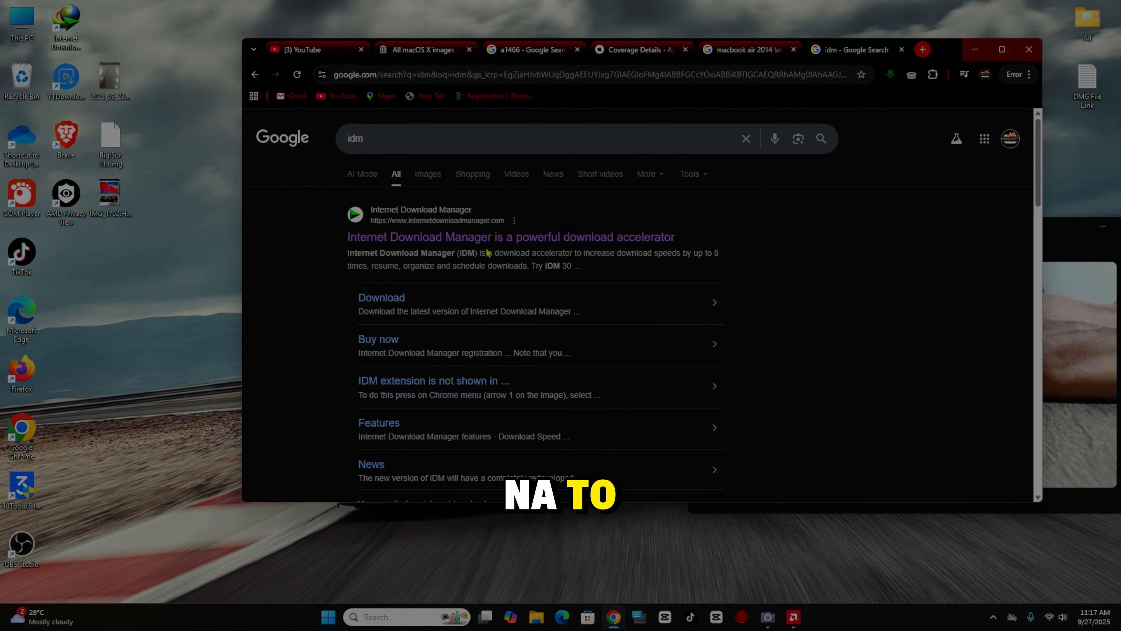
{"action": "double_click", "coordinate": [64, 30]}
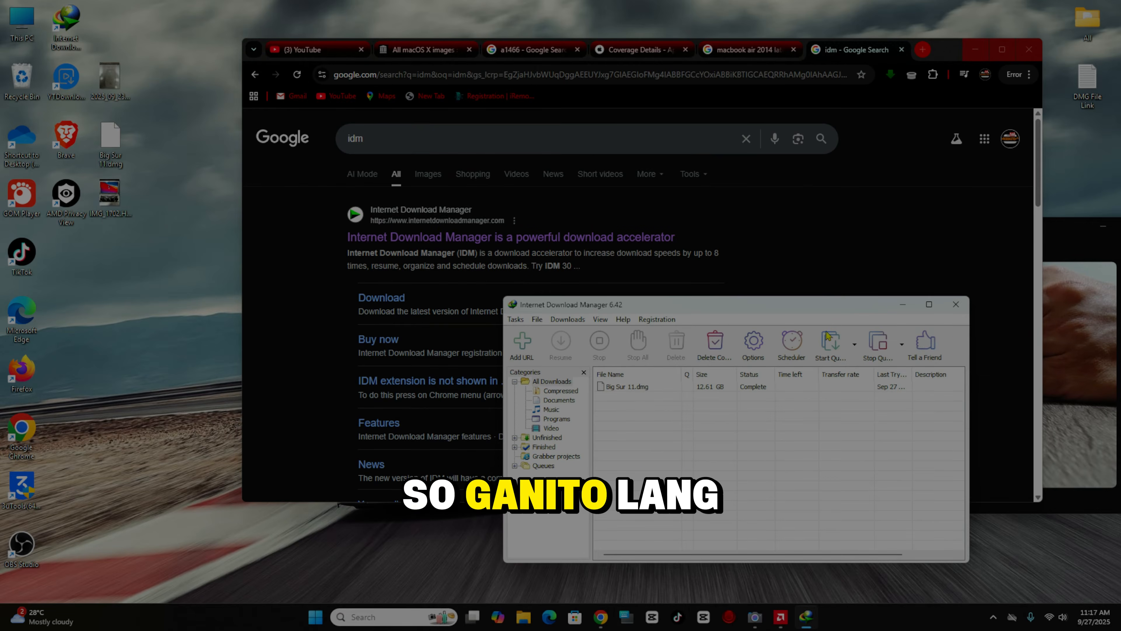
{"action": "left_click_drag", "start_coordinate": [804, 309], "coordinate": [372, 304]}
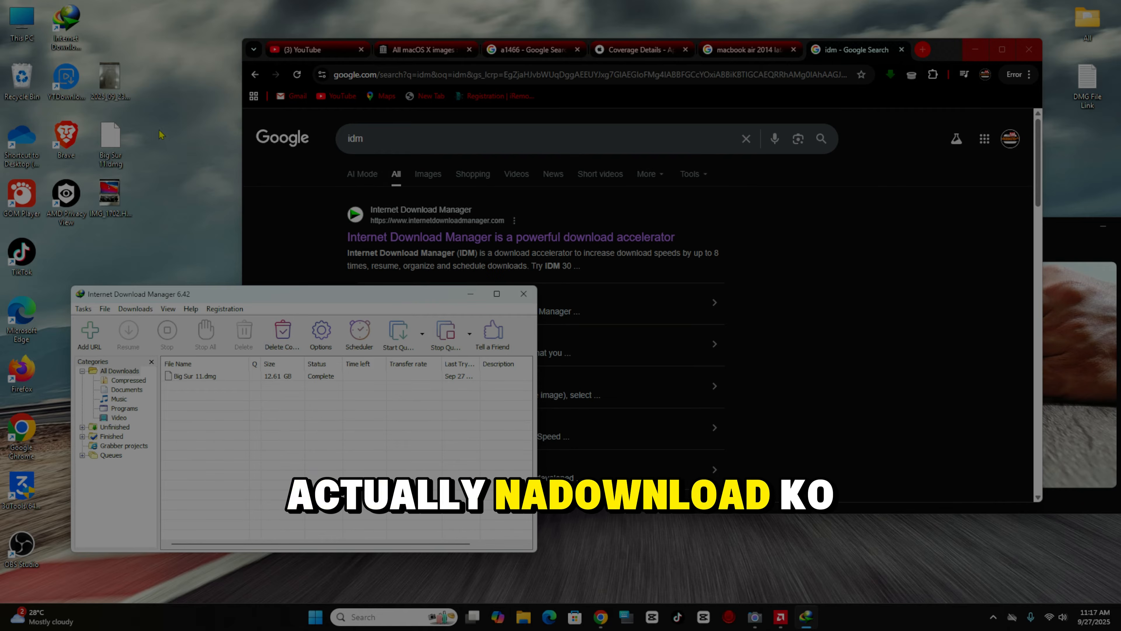
{"action": "left_click", "coordinate": [423, 50]}
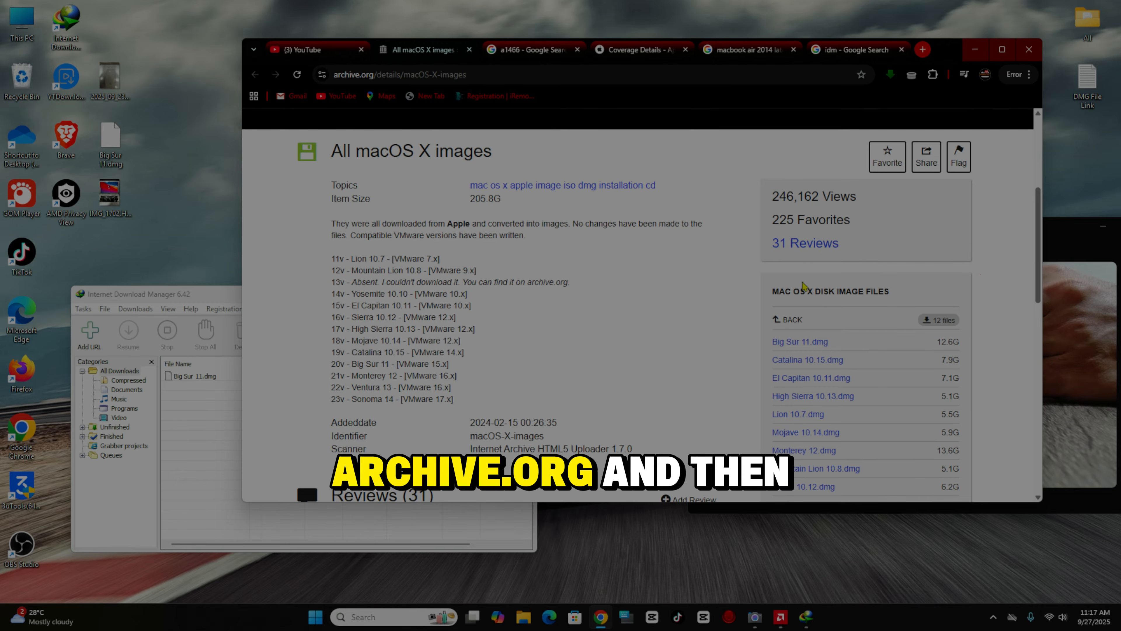
- Copy the Big Sur 11.dmg link and test it in IDM's Add URL, then close IDM and open This PC
{"action": "right_click", "coordinate": [811, 347]}
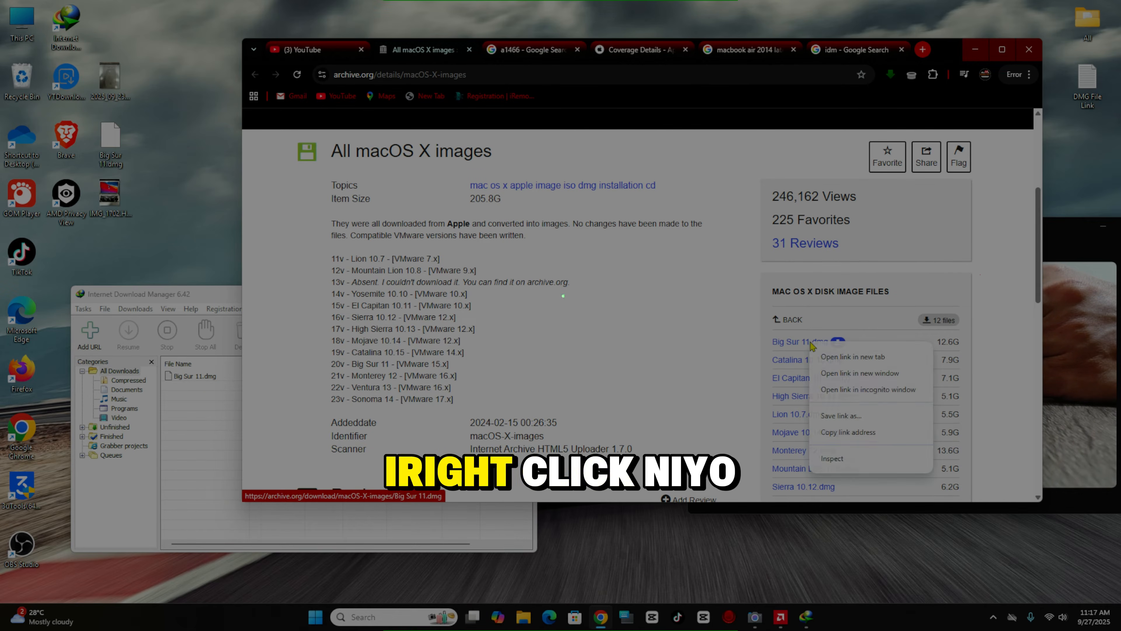
{"action": "left_click", "coordinate": [856, 434]}
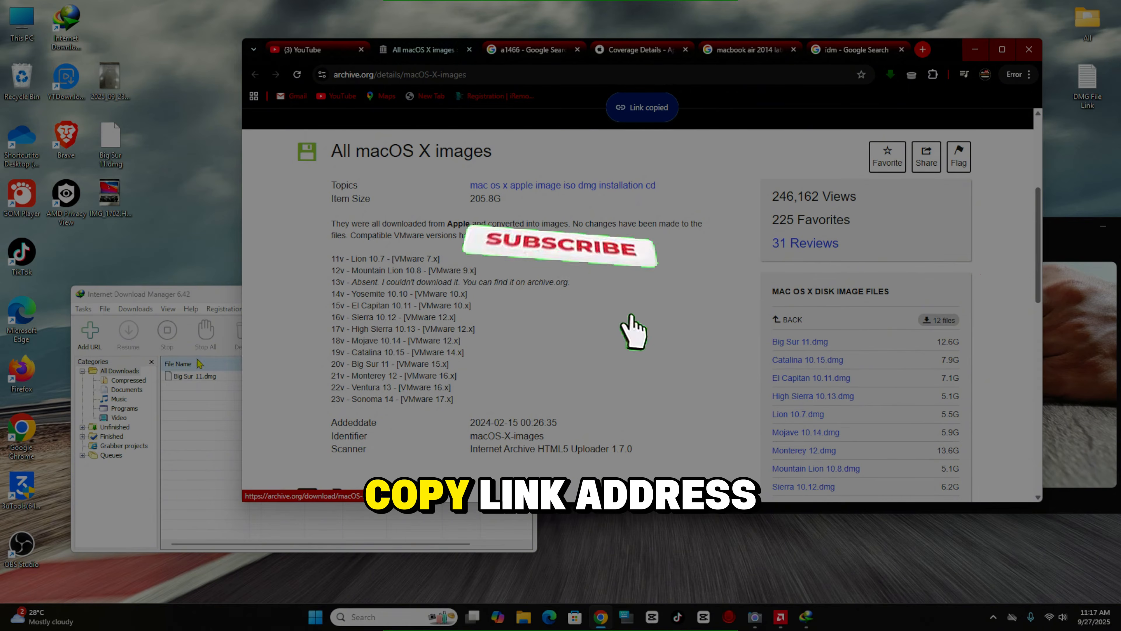
{"action": "left_click", "coordinate": [101, 345]}
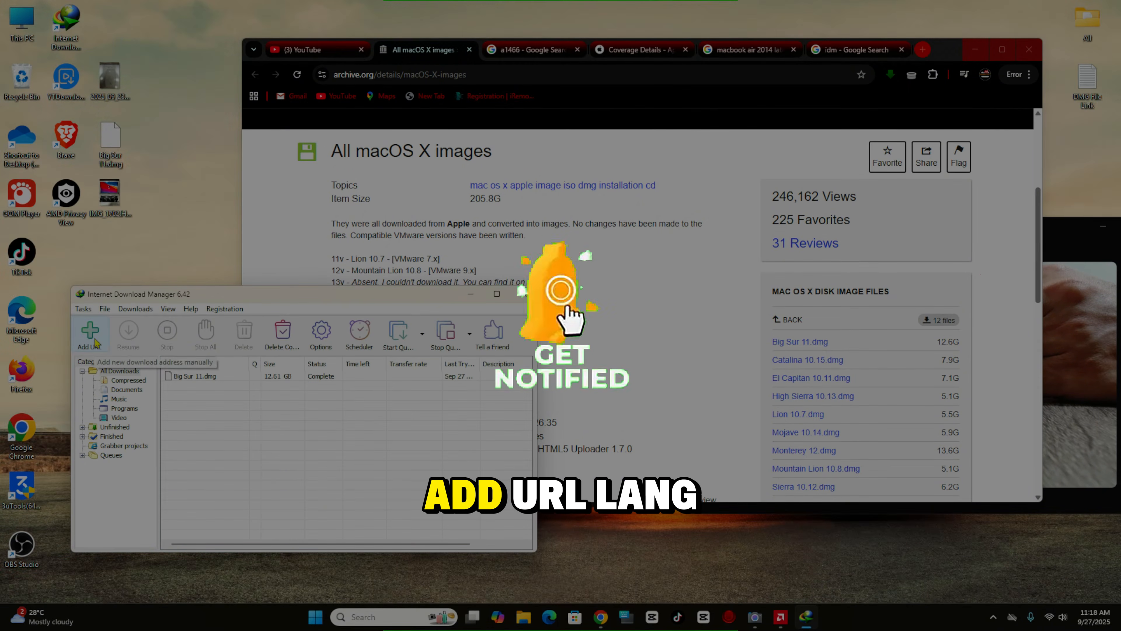
{"action": "left_click", "coordinate": [90, 331]}
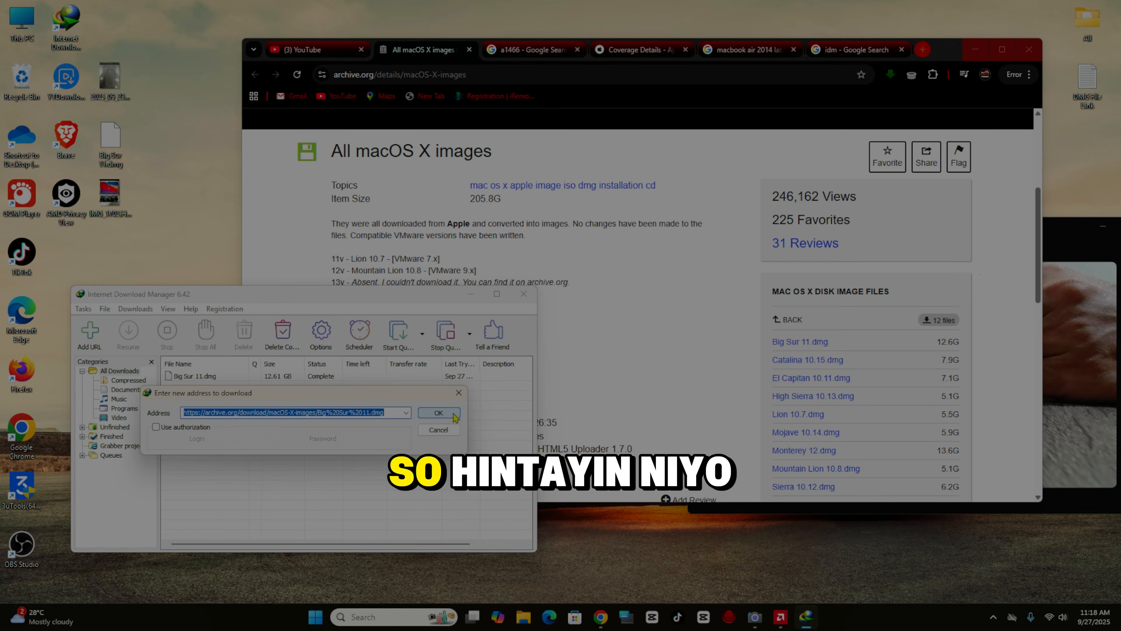
{"action": "left_click", "coordinate": [445, 432]}
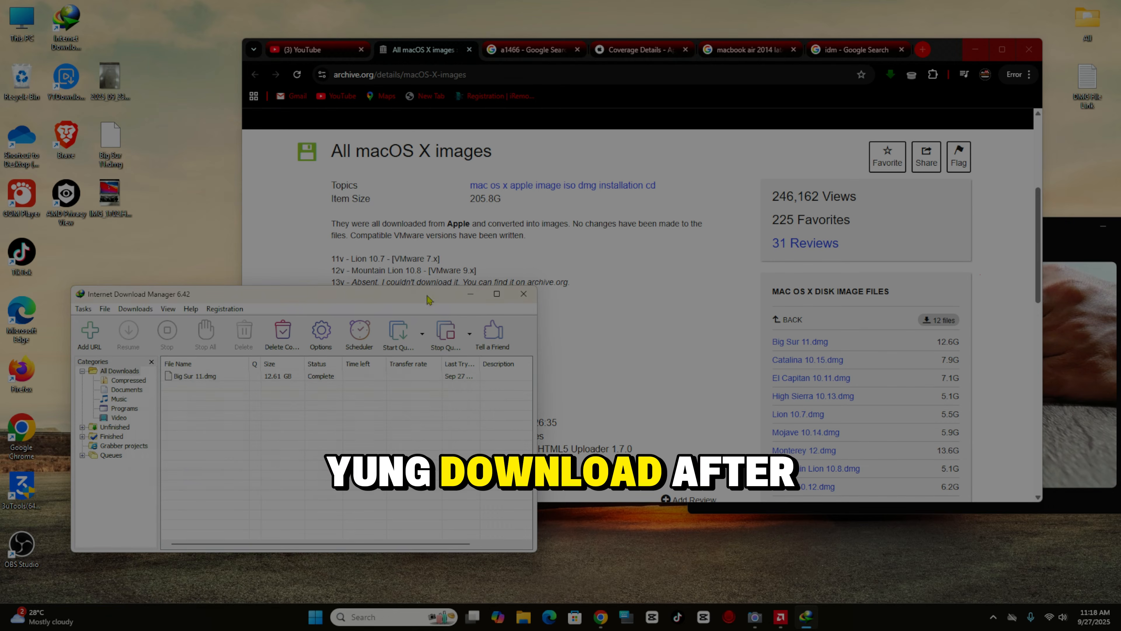
{"action": "left_click", "coordinate": [523, 299]}
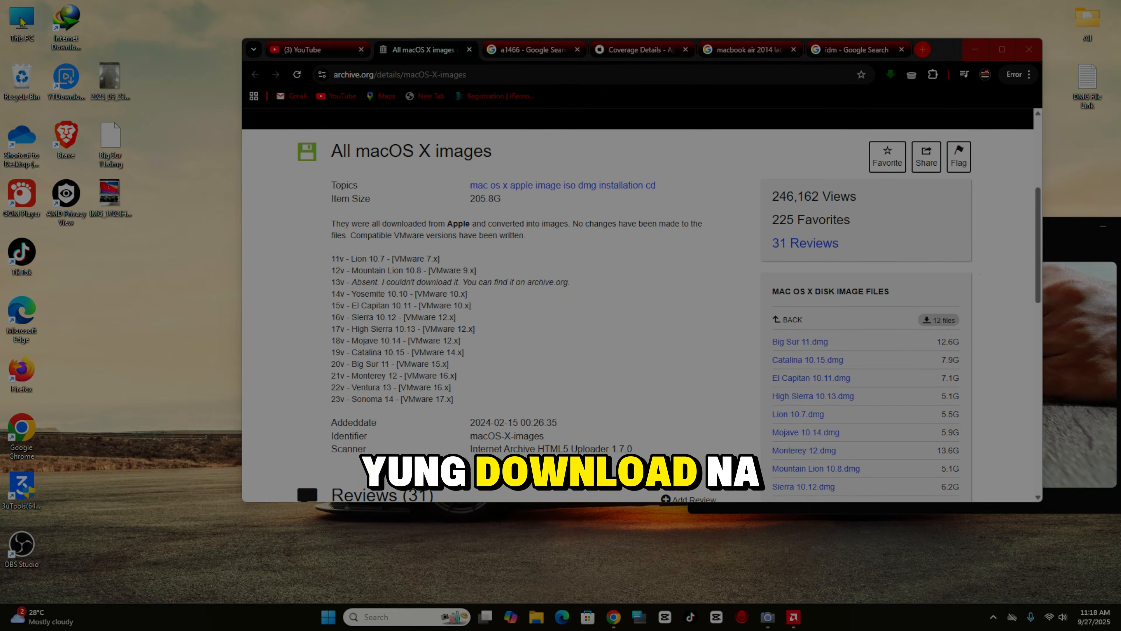
{"action": "double_click", "coordinate": [21, 22]}
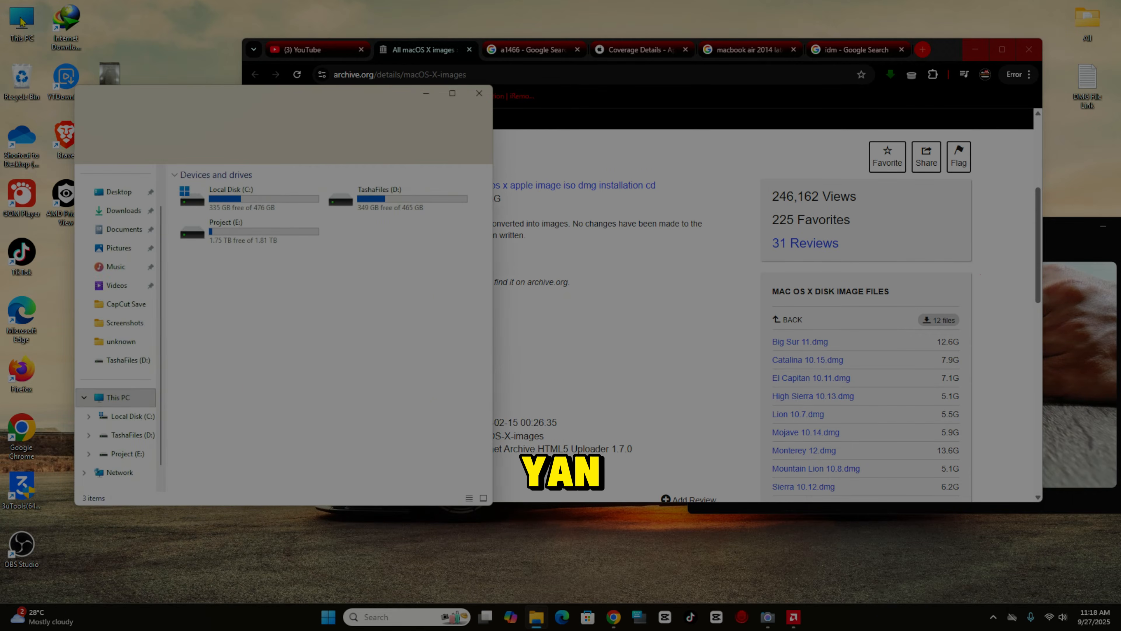
- View the Downloads folder in File Explorer, then close the window
{"action": "left_click", "coordinate": [122, 216]}
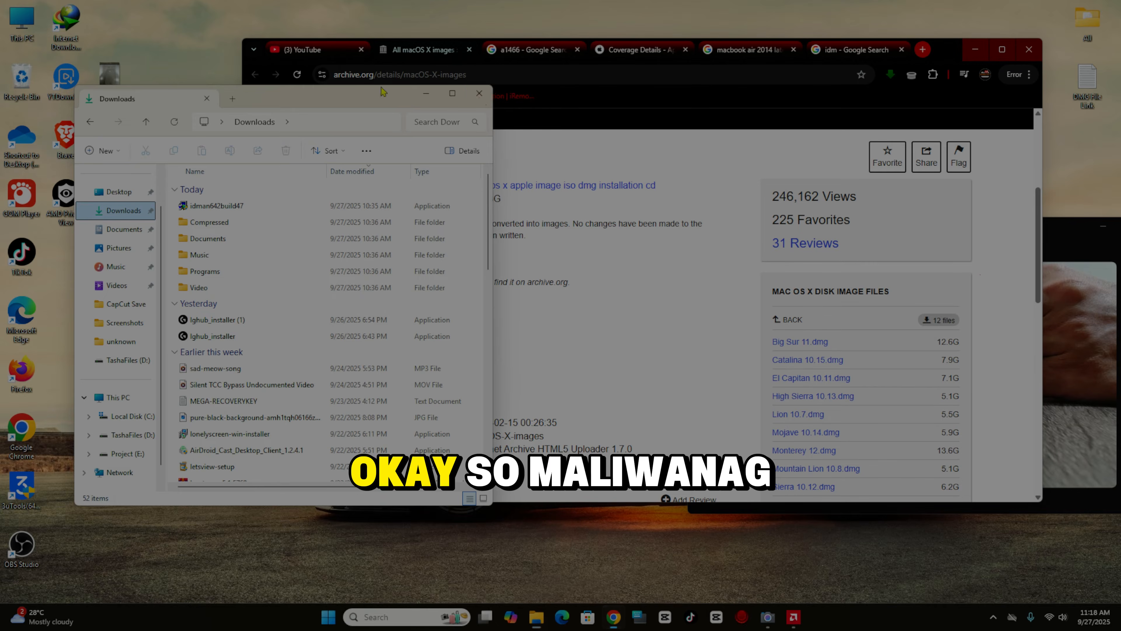
{"action": "left_click", "coordinate": [479, 94]}
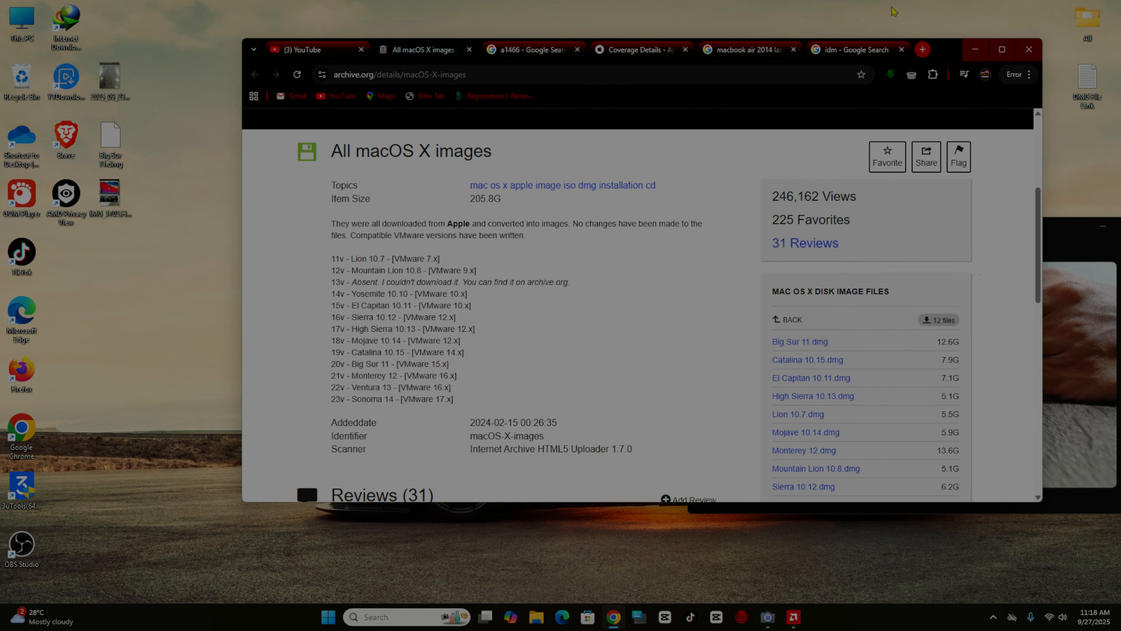
- Search for 'transmac' in a new Chrome tab and open the TransMac download page
{"action": "left_click", "coordinate": [923, 50]}
{"action": "left_click", "coordinate": [574, 75]}
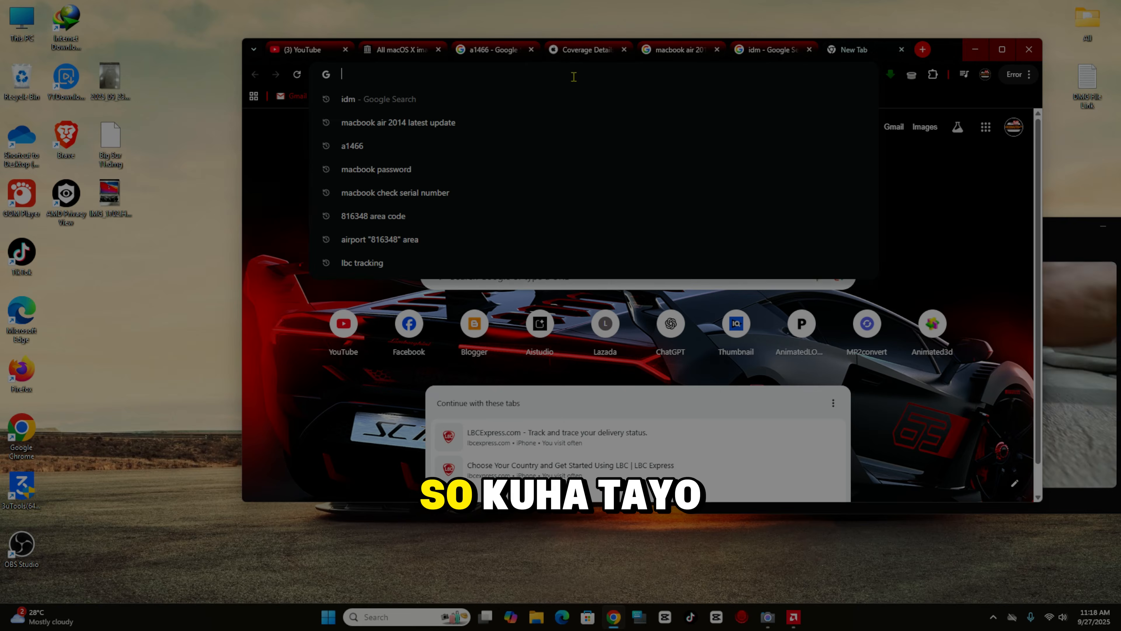
{"action": "type", "text": "trans"}
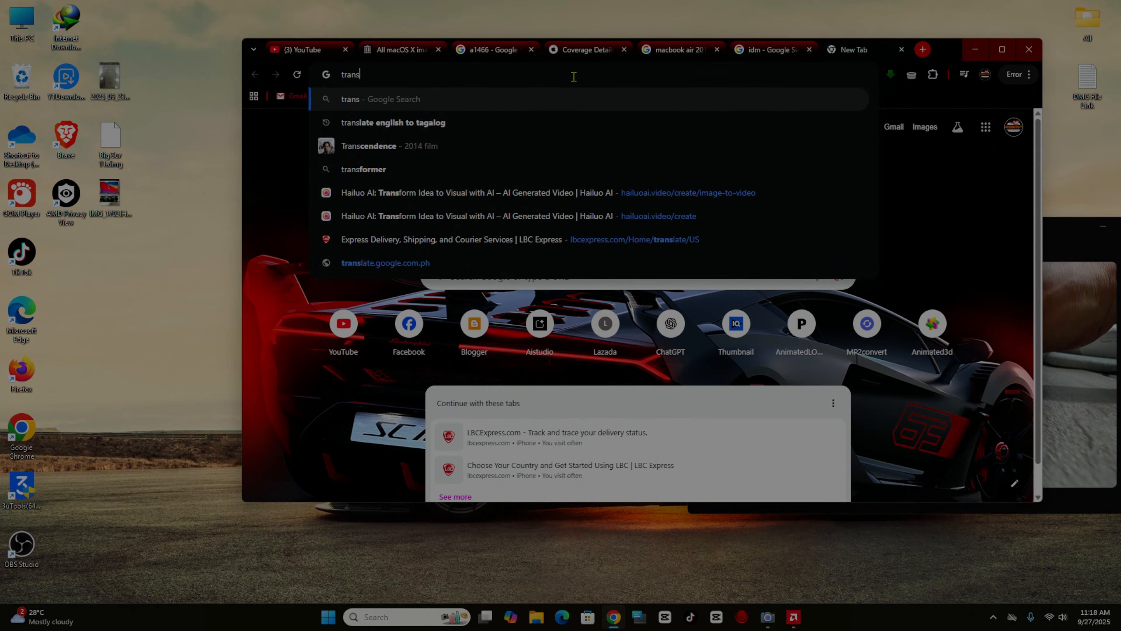
{"action": "type", "text": "mac"}
{"action": "key", "text": "Return"}
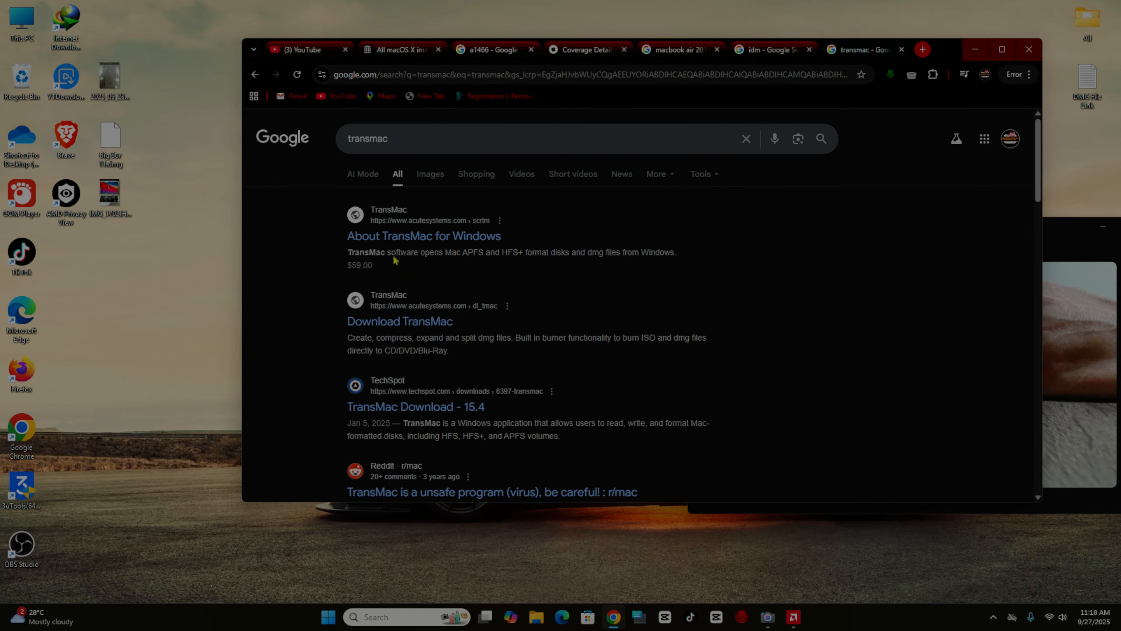
{"action": "left_click", "coordinate": [401, 323]}
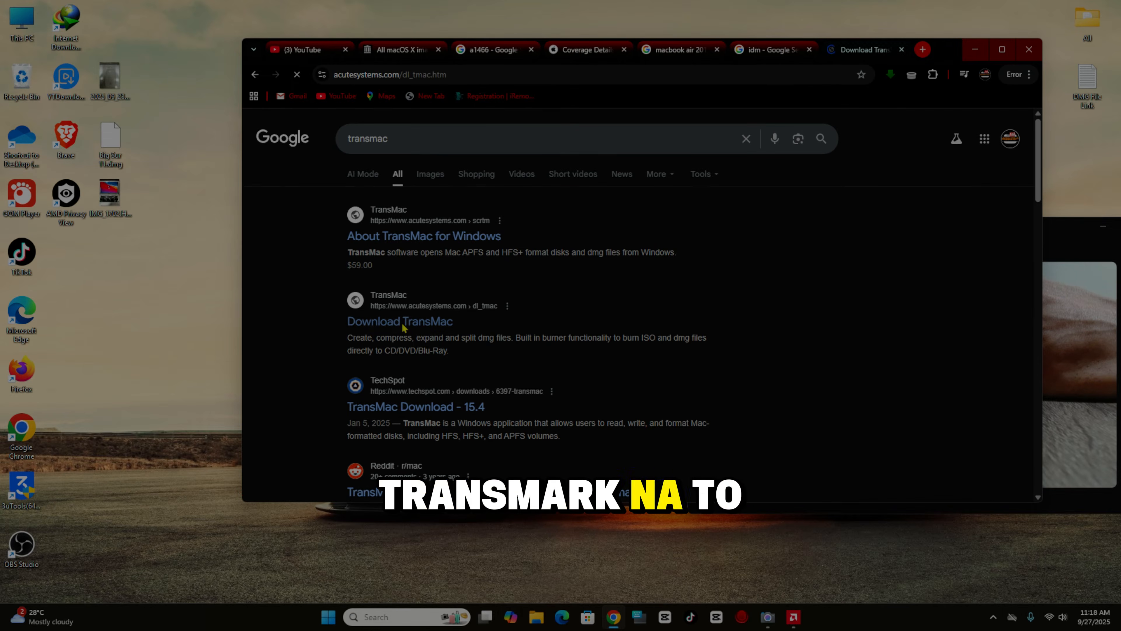
{"action": "scroll", "coordinate": [808, 352], "scroll_direction": "down", "scroll_amount": 1}
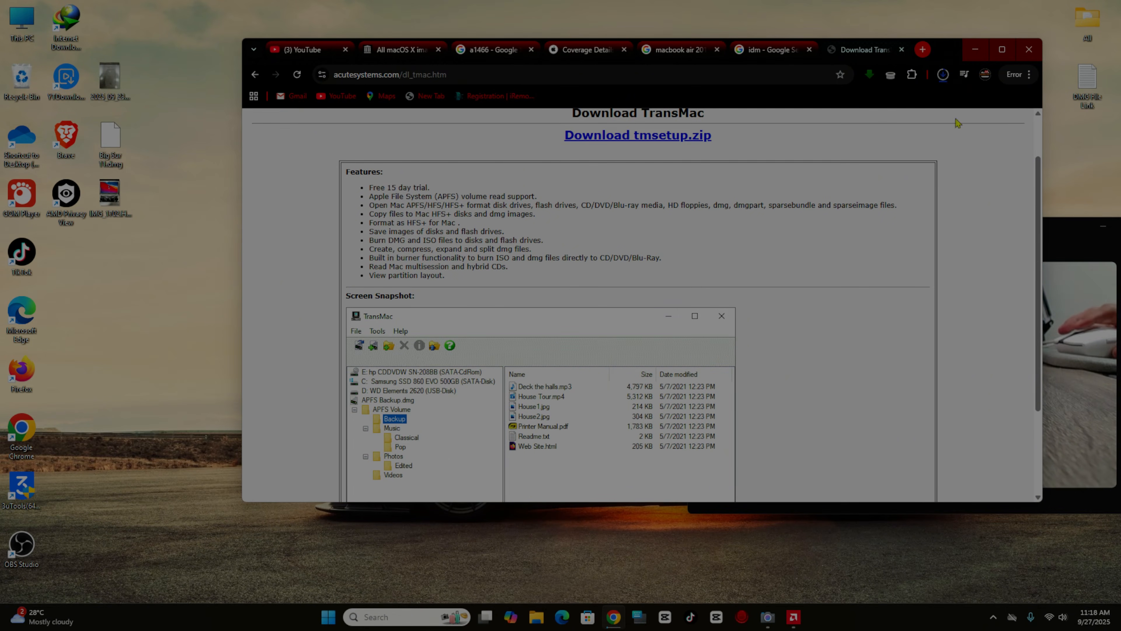
- Move the downloaded tmsetup.zip from the Downloads folder onto the desktop
{"action": "left_click", "coordinate": [941, 81]}
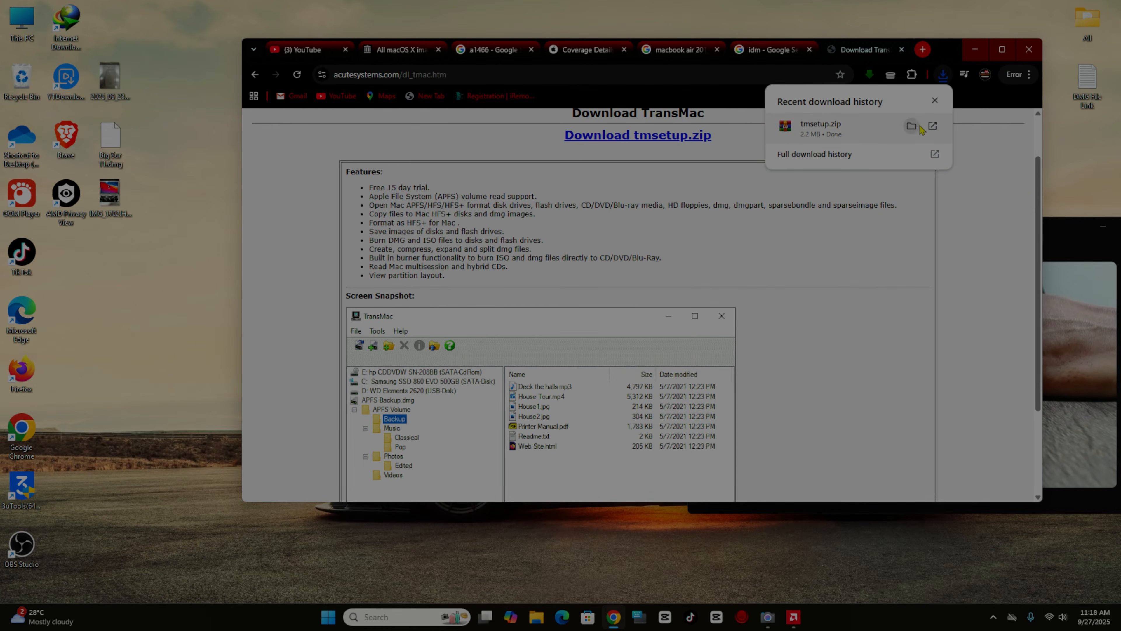
{"action": "left_click", "coordinate": [911, 126]}
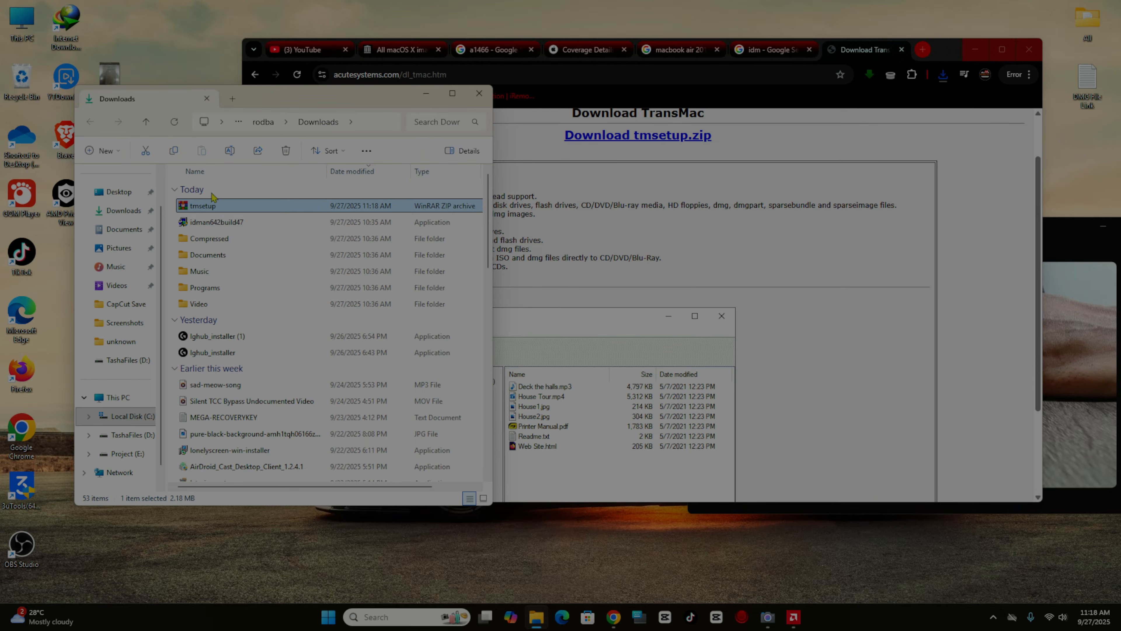
{"action": "left_click_drag", "start_coordinate": [271, 103], "coordinate": [378, 108]}
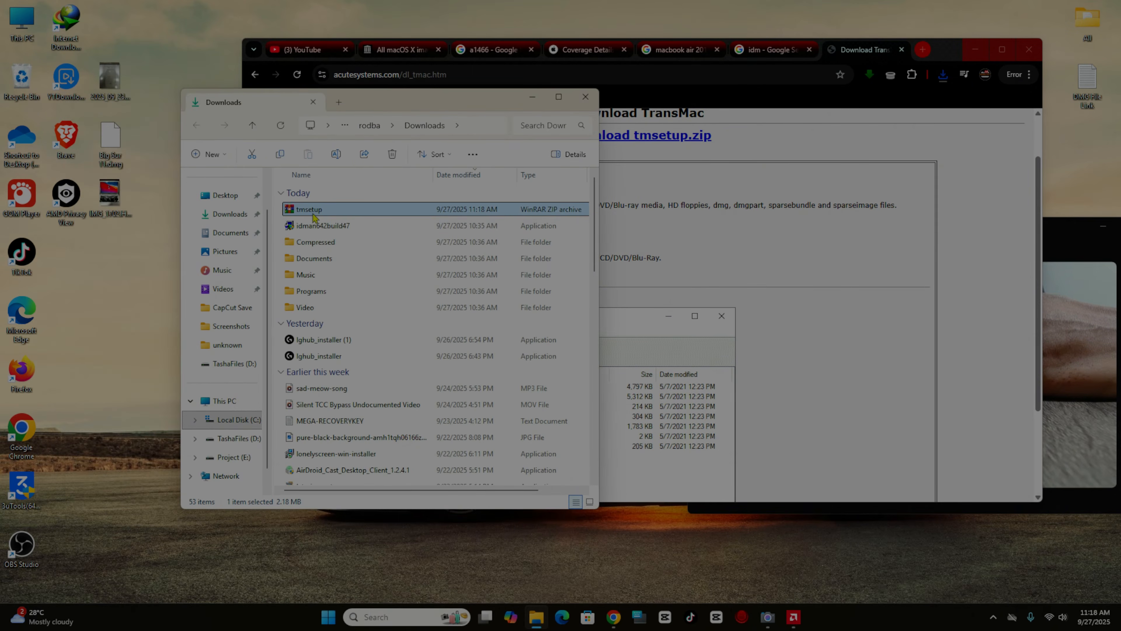
{"action": "left_click_drag", "start_coordinate": [309, 210], "coordinate": [90, 311]}
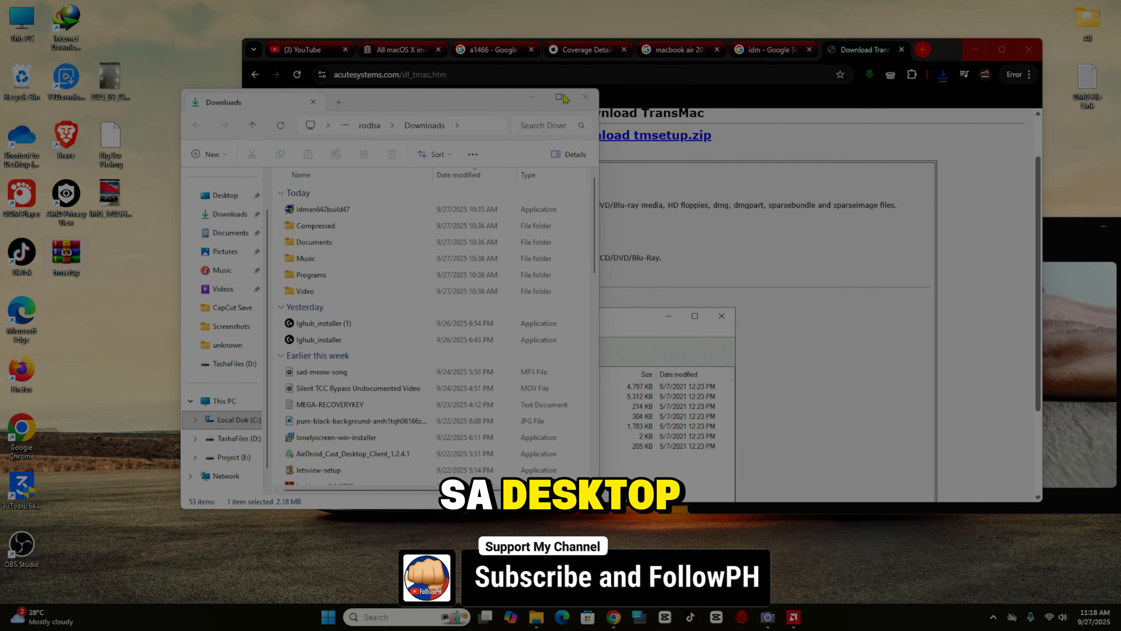
{"action": "left_click", "coordinate": [586, 97]}
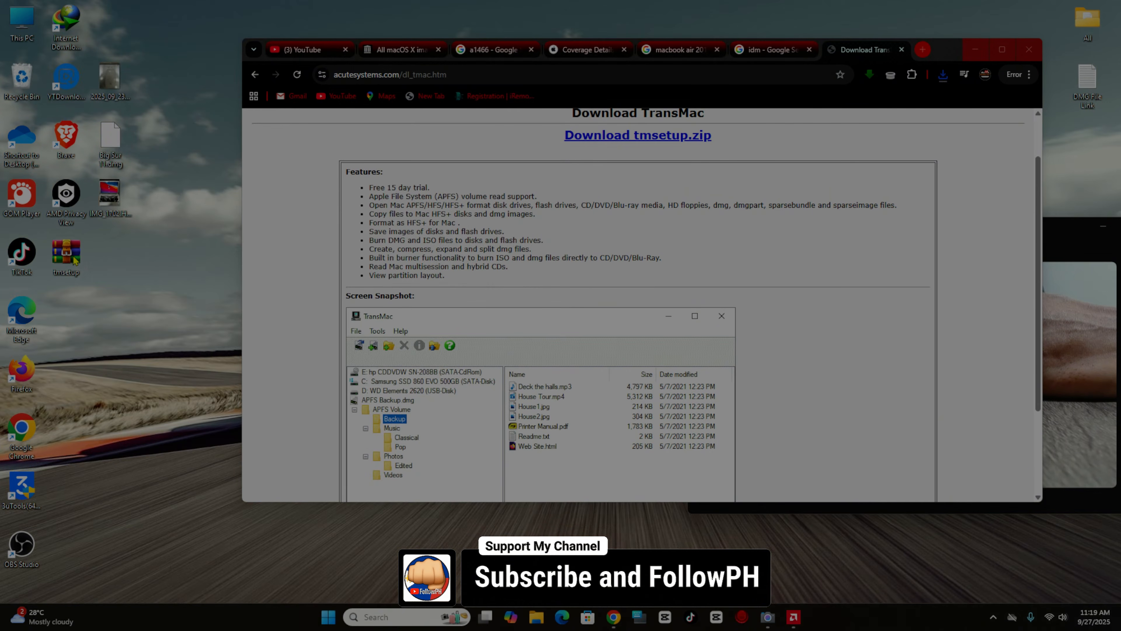
- Extract tmsetup.zip with WinRAR to C:\Users\rodba\Desktop, then close the archive window
{"action": "right_click", "coordinate": [74, 260]}
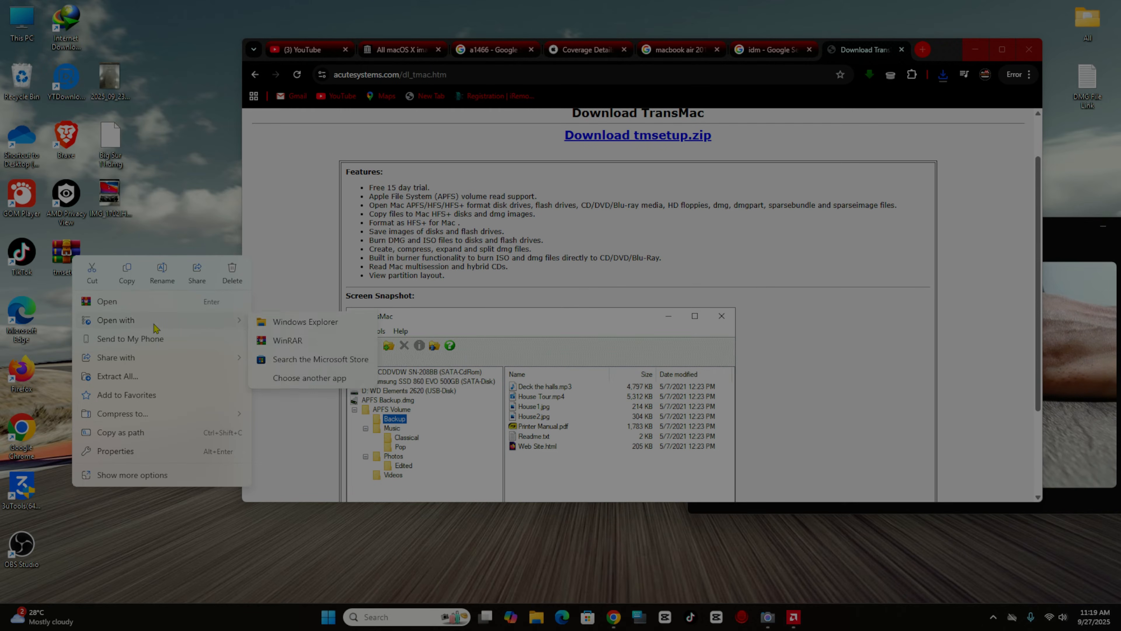
{"action": "left_click", "coordinate": [289, 345]}
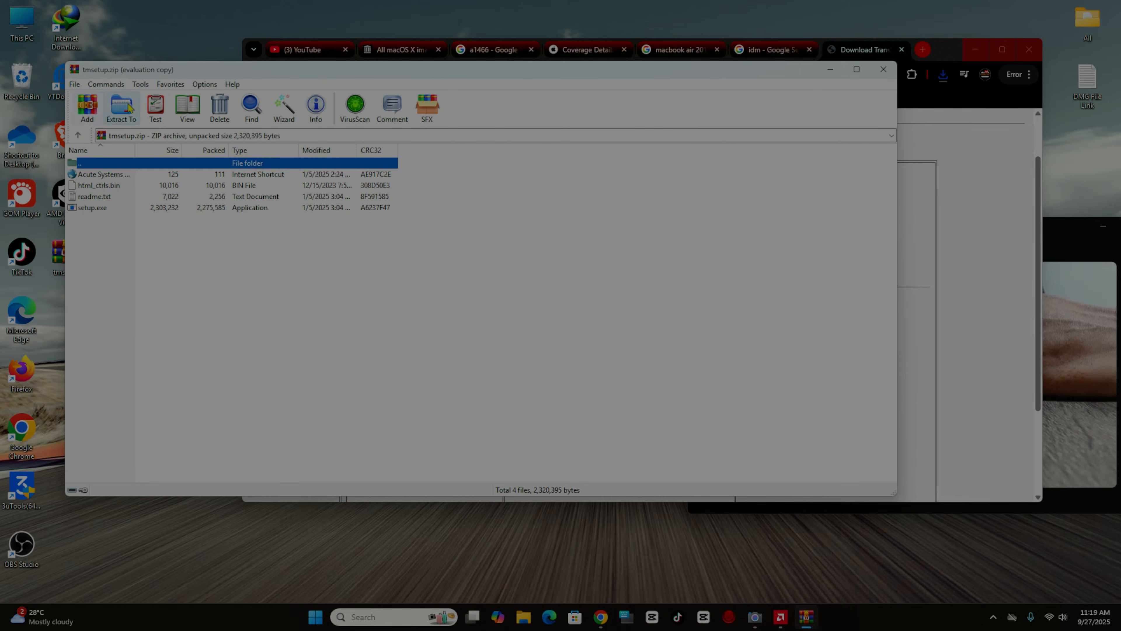
{"action": "left_click", "coordinate": [121, 107]}
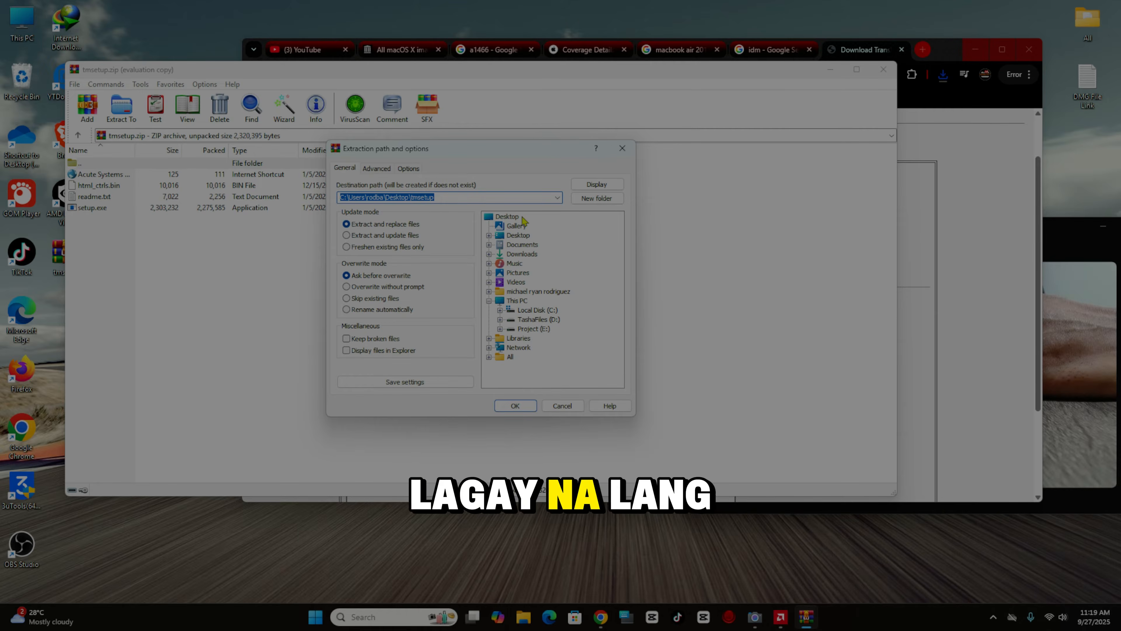
{"action": "left_click", "coordinate": [517, 236]}
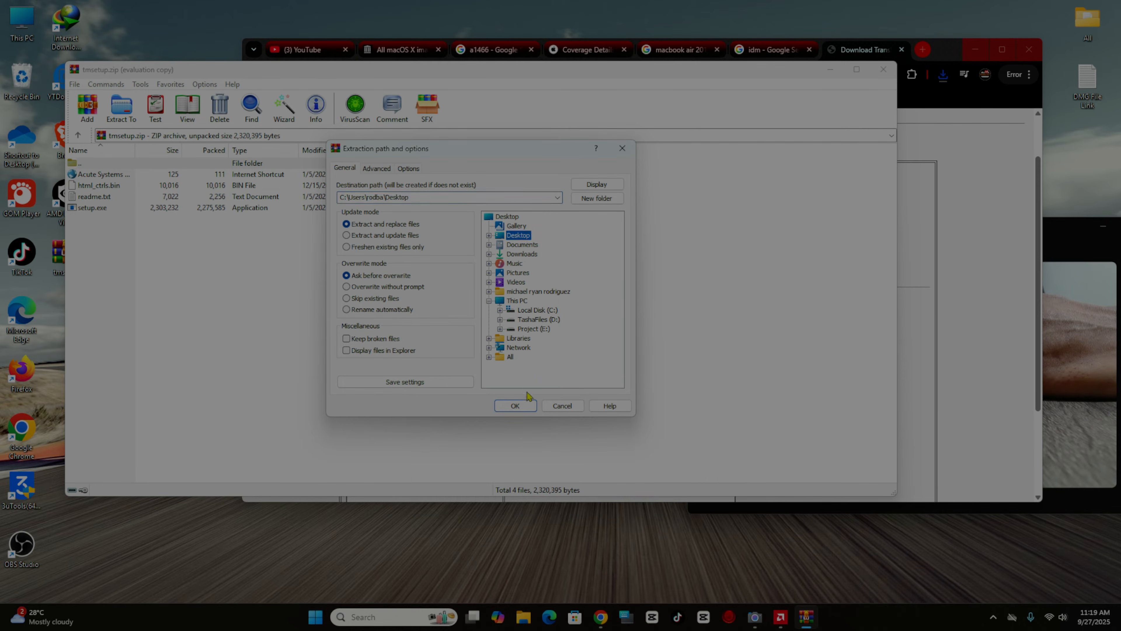
{"action": "left_click", "coordinate": [515, 406]}
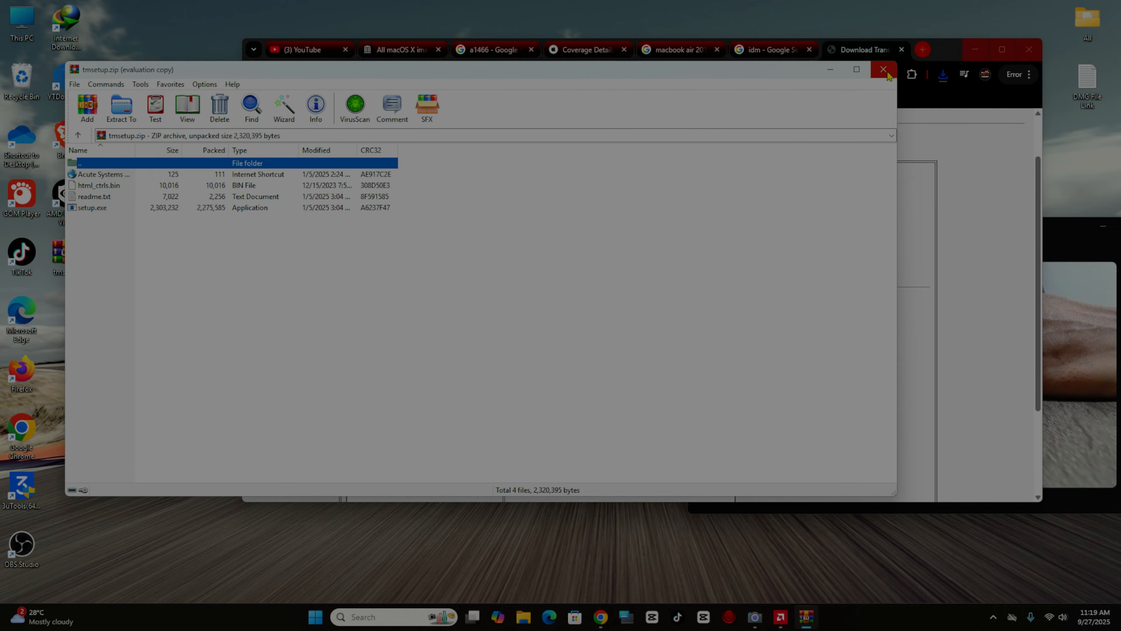
{"action": "left_click", "coordinate": [887, 73]}
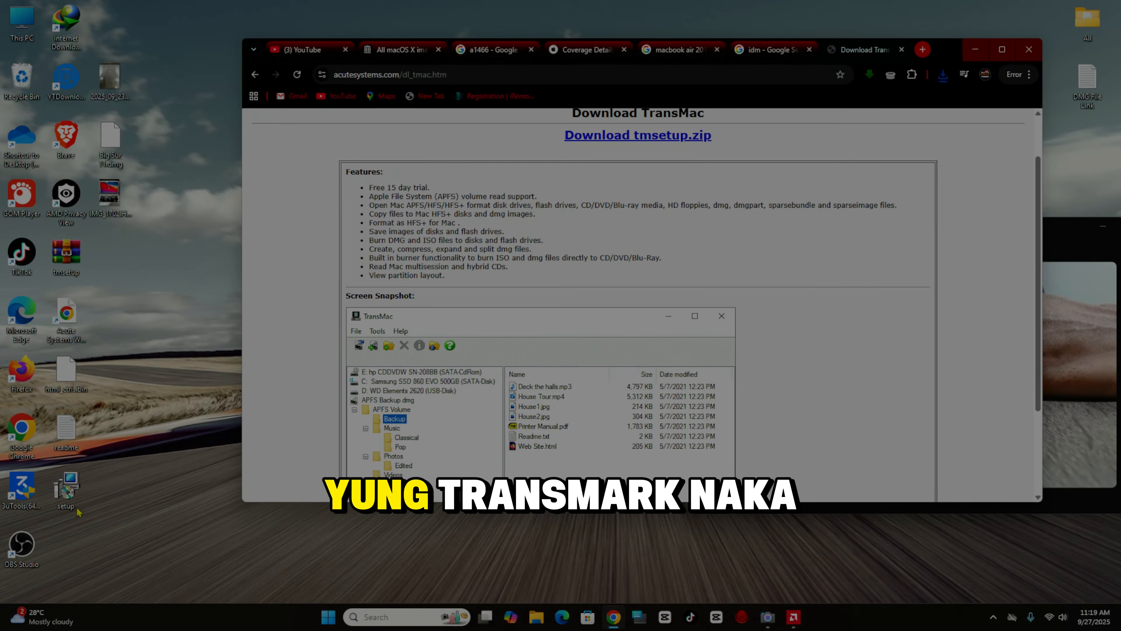
{"action": "left_click", "coordinate": [71, 499]}
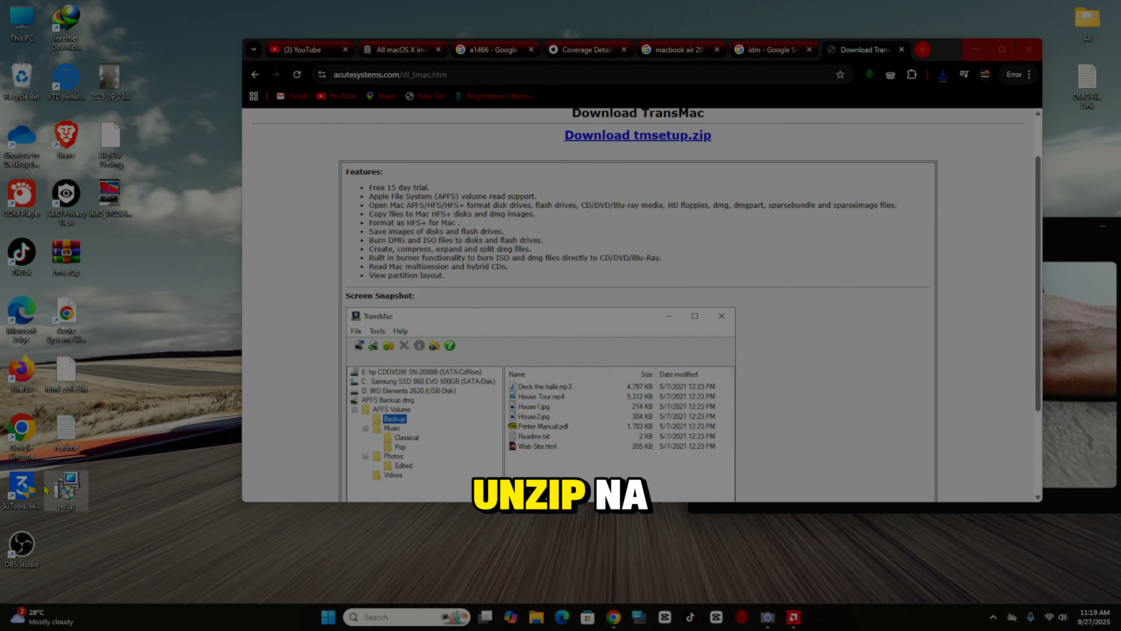
- Install TransMac with default options, unchecking View Readme.txt and Run TransMac at the end
{"action": "double_click", "coordinate": [71, 498]}
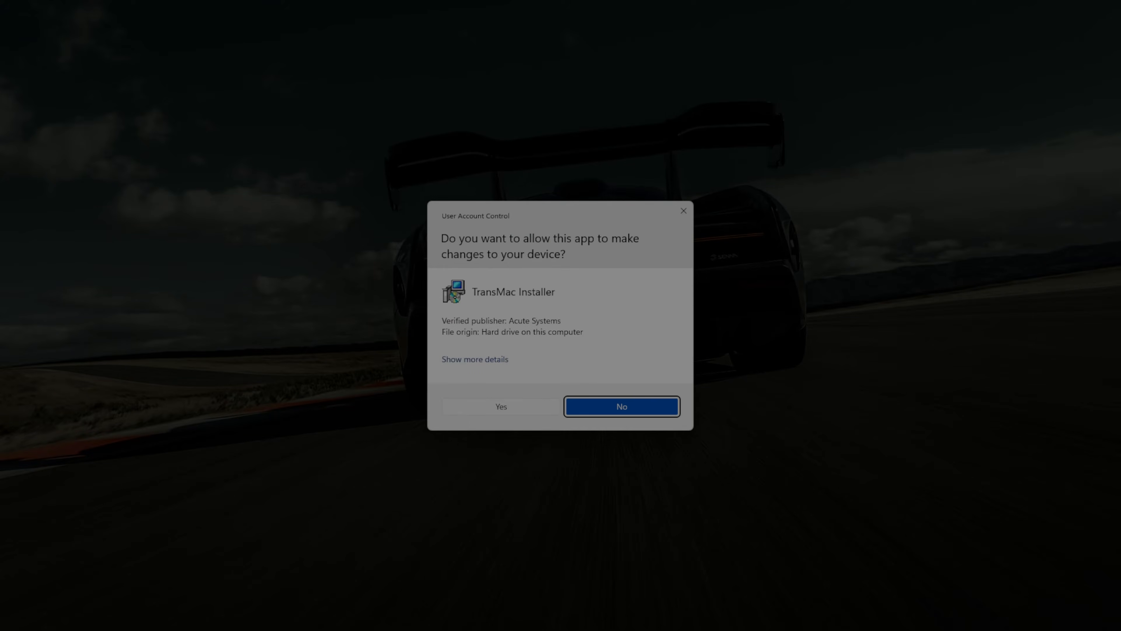
{"action": "left_click", "coordinate": [501, 406]}
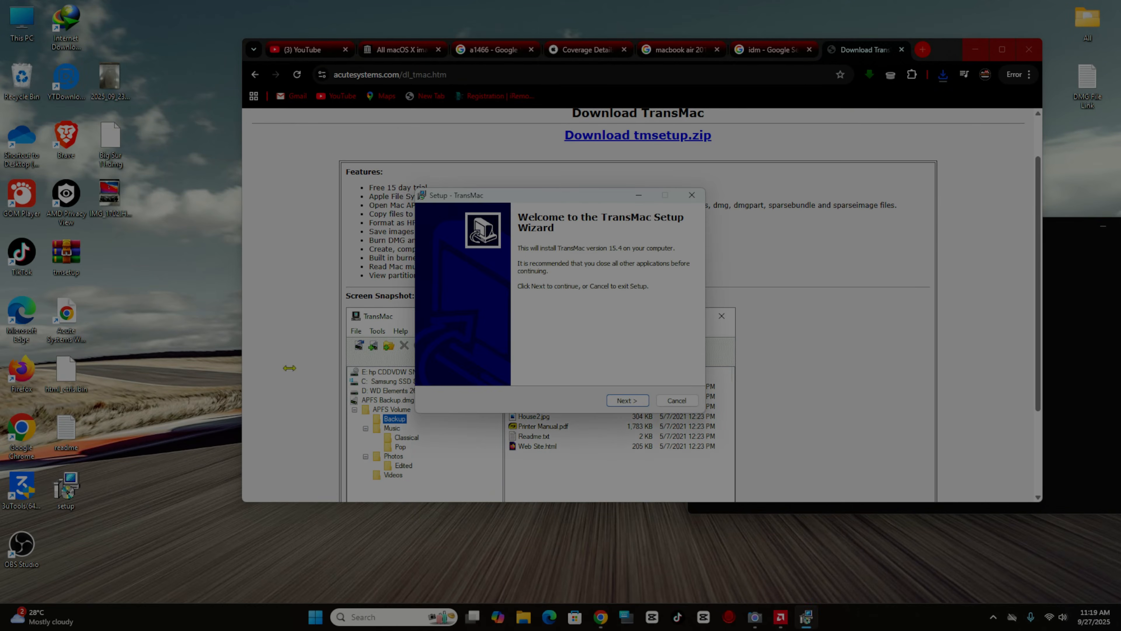
{"action": "left_click", "coordinate": [625, 400]}
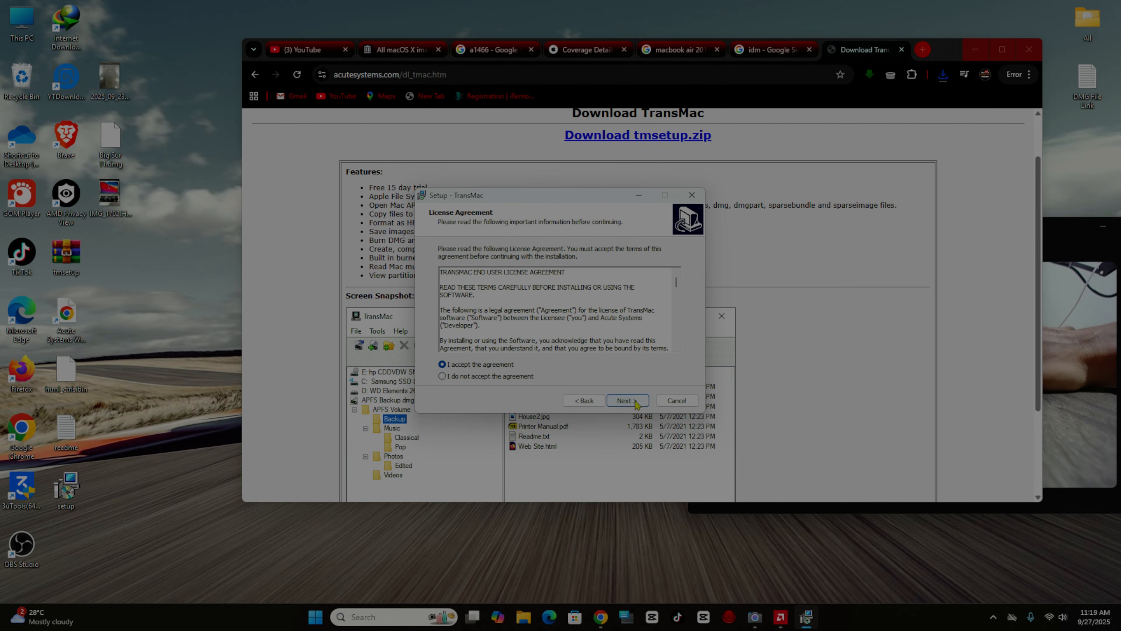
{"action": "left_click", "coordinate": [625, 400]}
{"action": "left_click", "coordinate": [637, 402]}
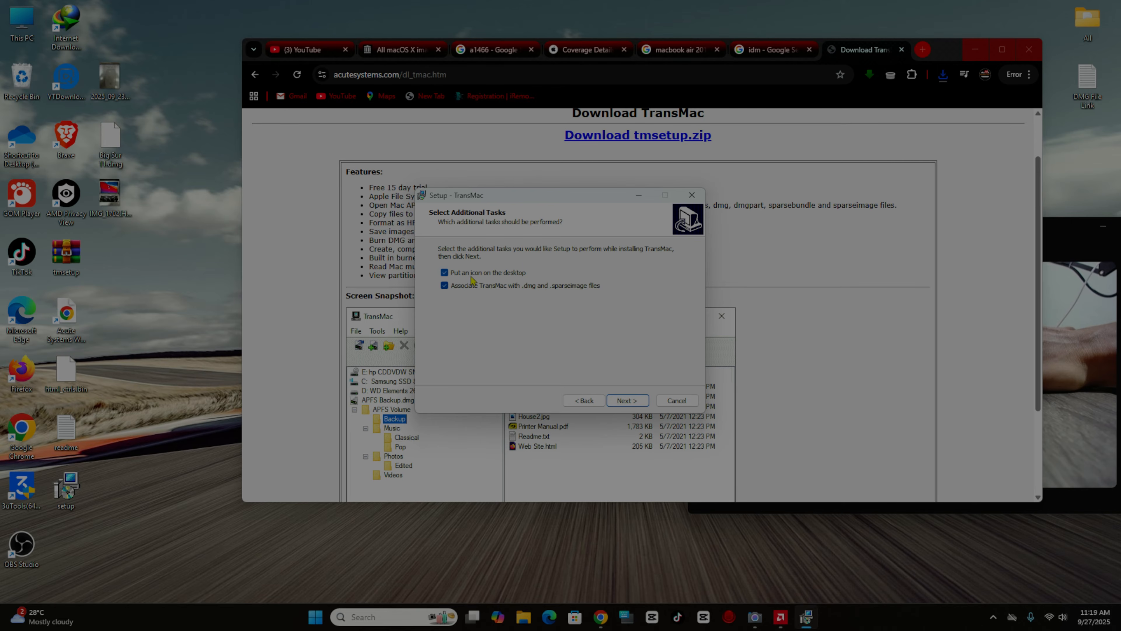
{"action": "left_click", "coordinate": [633, 400]}
{"action": "left_click", "coordinate": [633, 401]}
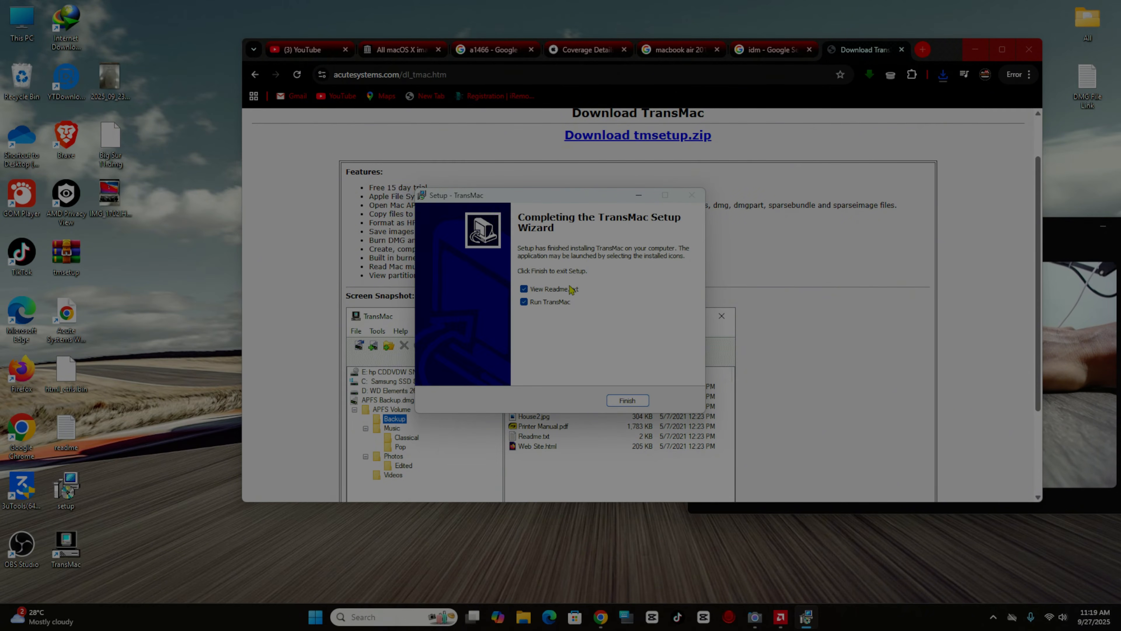
{"action": "left_click", "coordinate": [554, 290]}
{"action": "left_click", "coordinate": [545, 302]}
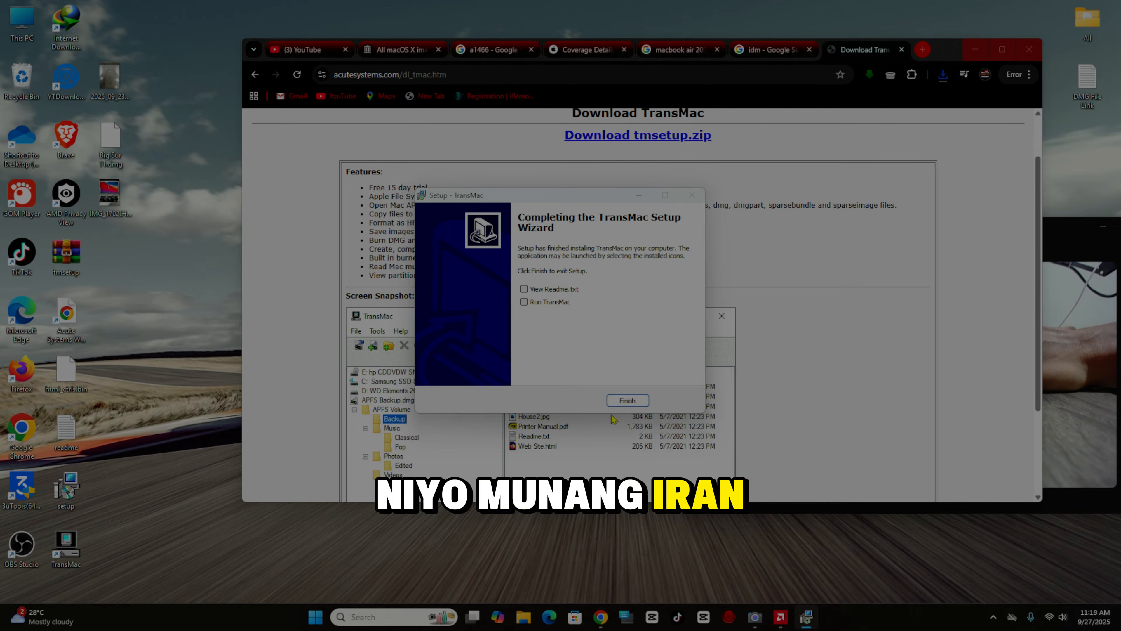
{"action": "left_click", "coordinate": [639, 401]}
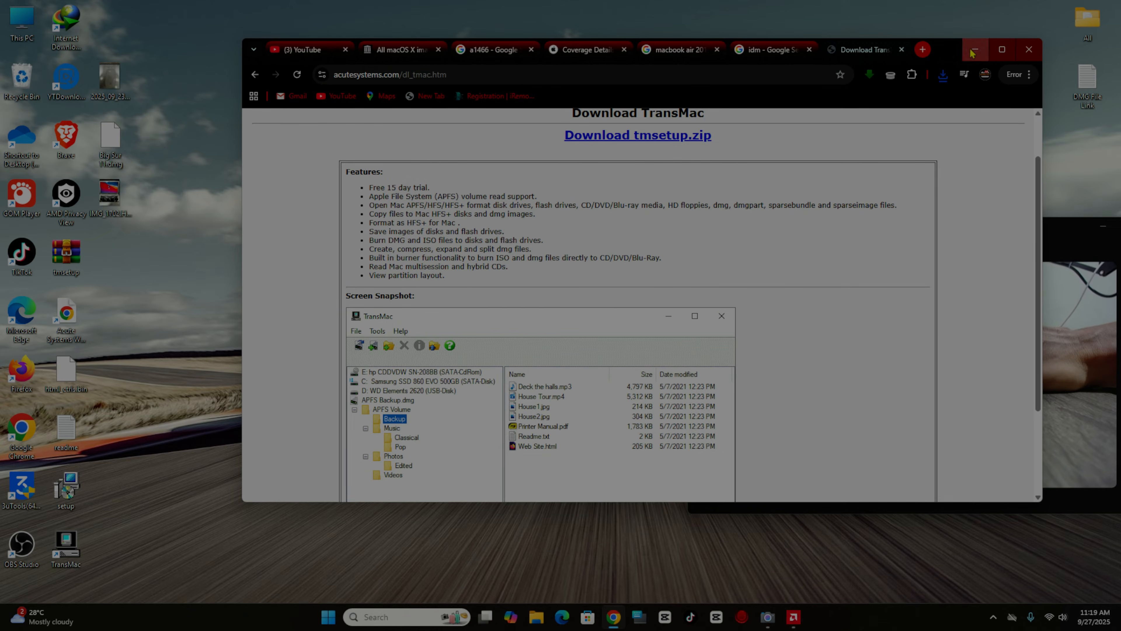
- Minimize the Chrome window showing the TransMac download page
{"action": "left_click", "coordinate": [974, 50]}
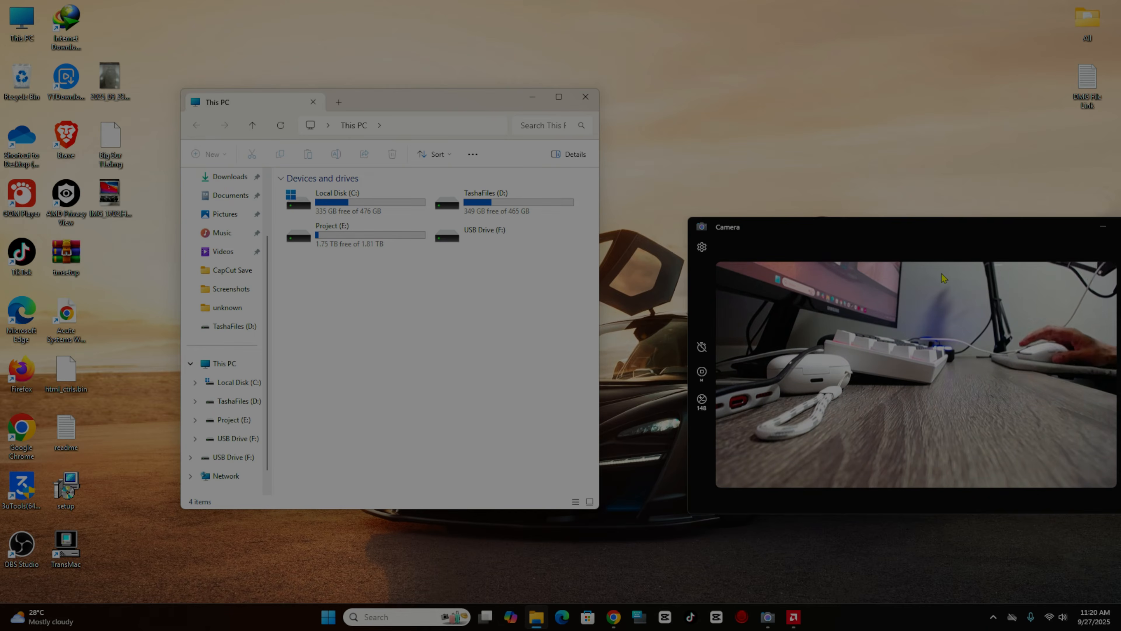
- Format USB Drive (F:) from This PC, close the Format dialog, and reposition the window
{"action": "left_click", "coordinate": [489, 236]}
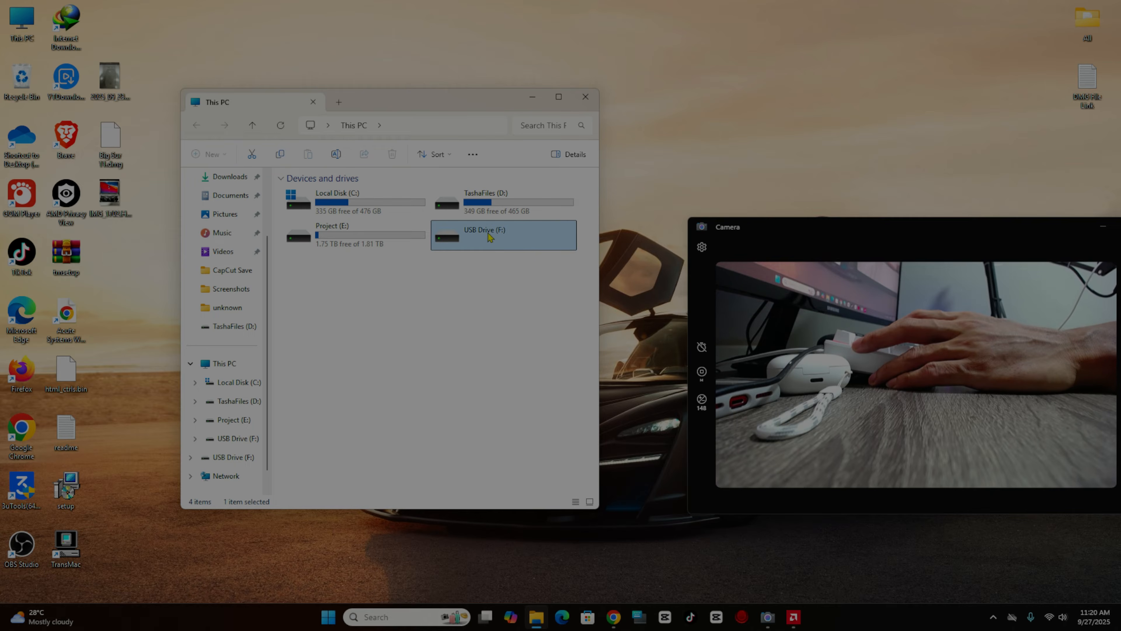
{"action": "right_click", "coordinate": [489, 237]}
{"action": "left_click", "coordinate": [532, 343]}
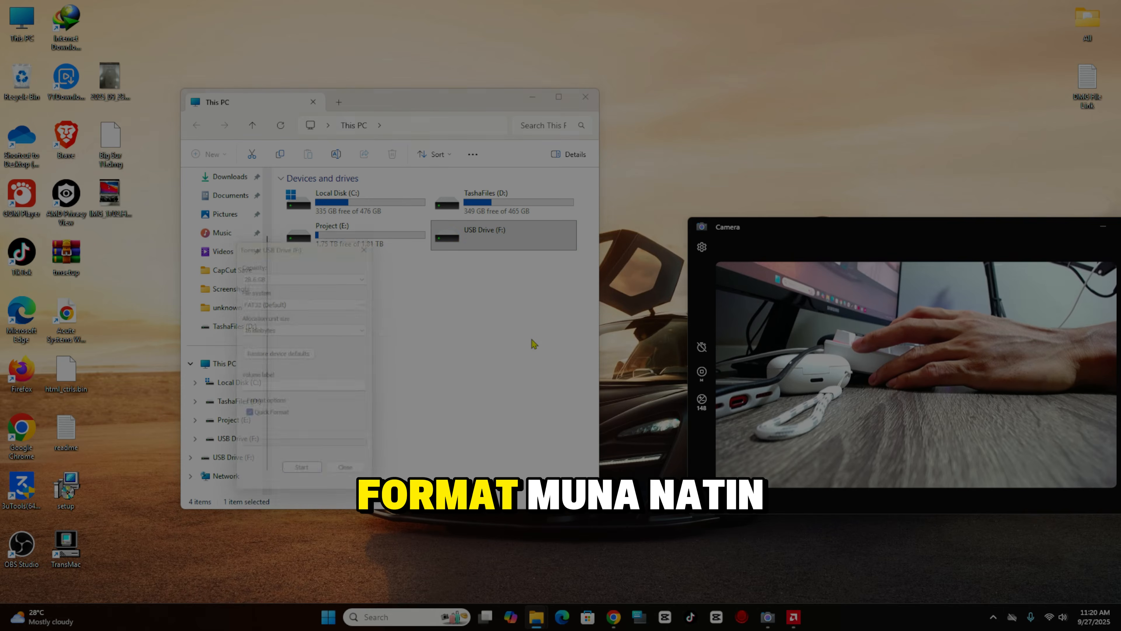
{"action": "left_click", "coordinate": [298, 478]}
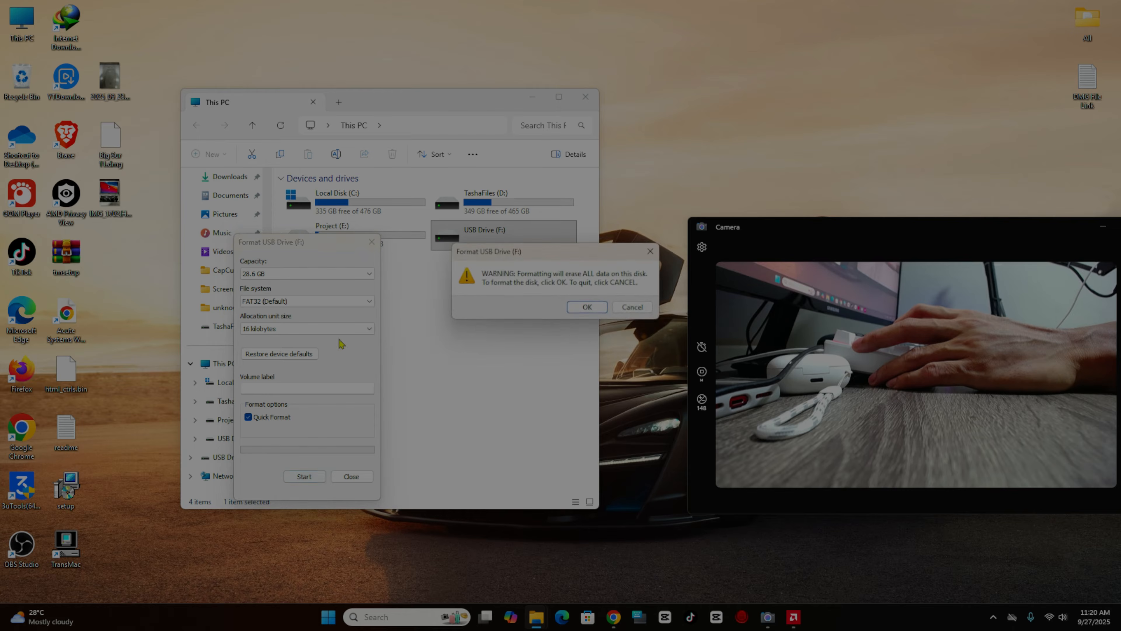
{"action": "left_click", "coordinate": [571, 310]}
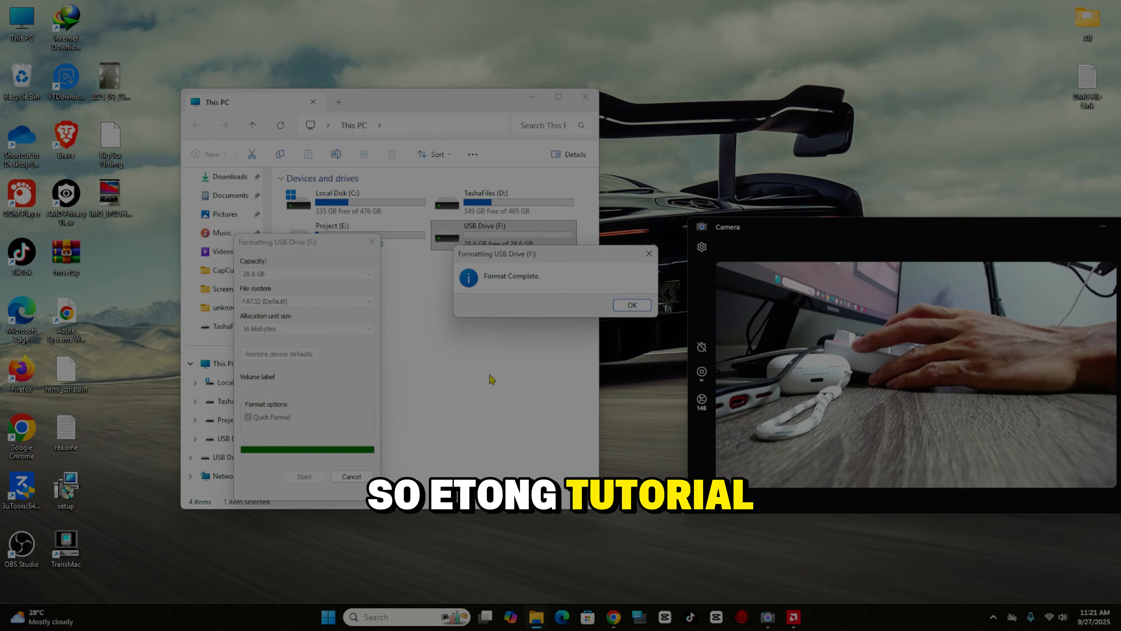
{"action": "left_click", "coordinate": [634, 305]}
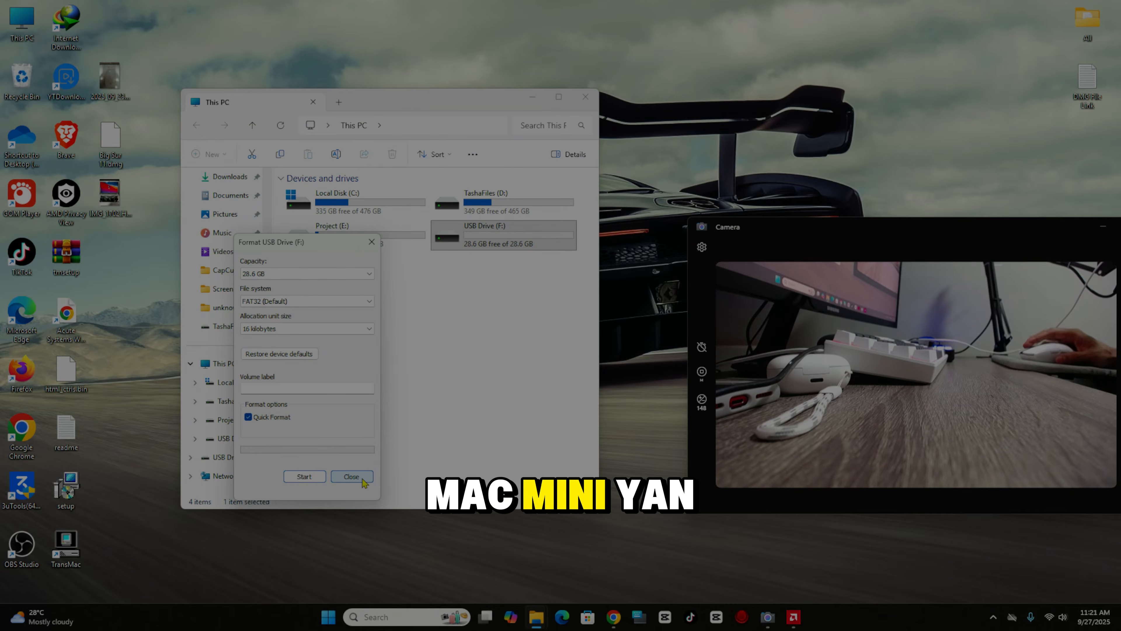
{"action": "left_click", "coordinate": [362, 479]}
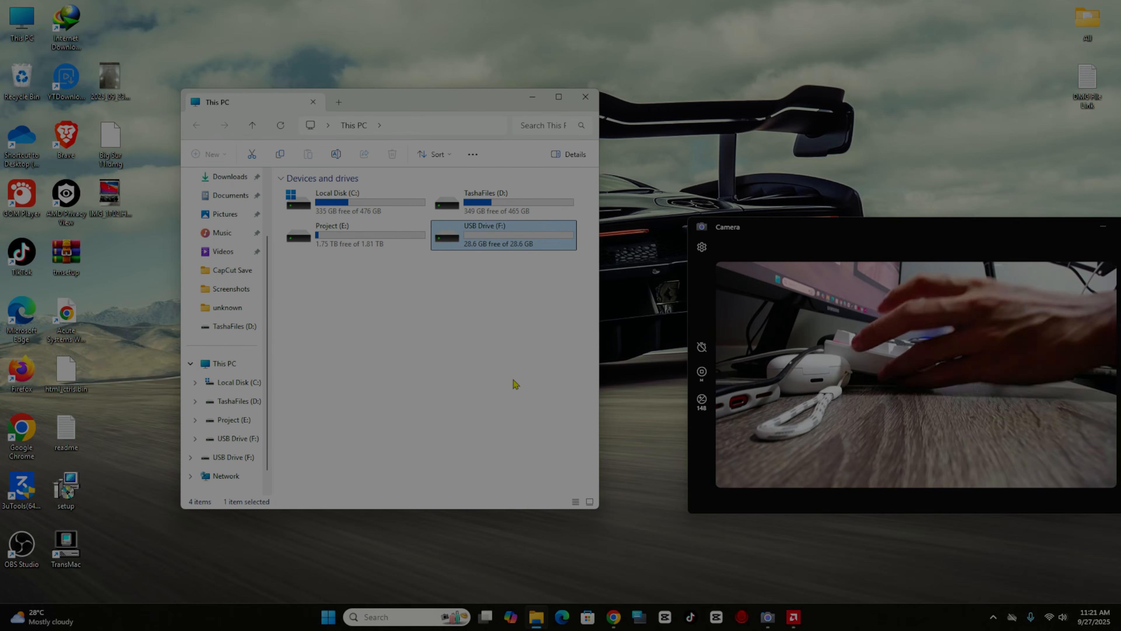
{"action": "left_click_drag", "start_coordinate": [437, 104], "coordinate": [398, 65]}
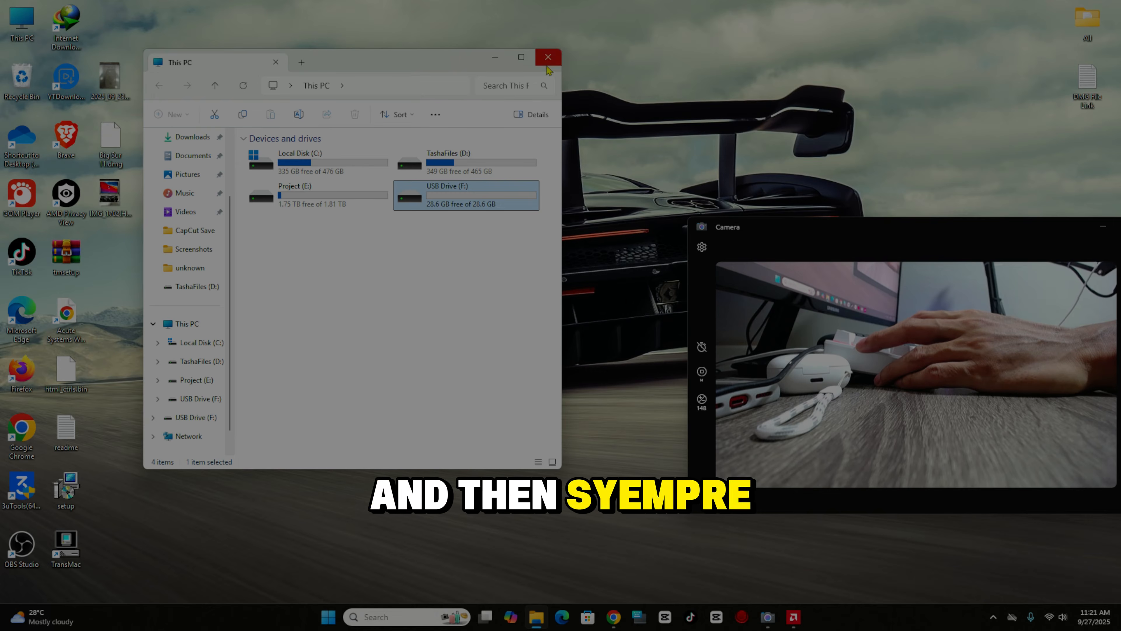
- Close This PC and run TransMac as administrator, continuing past the trial notice
{"action": "left_click", "coordinate": [548, 58]}
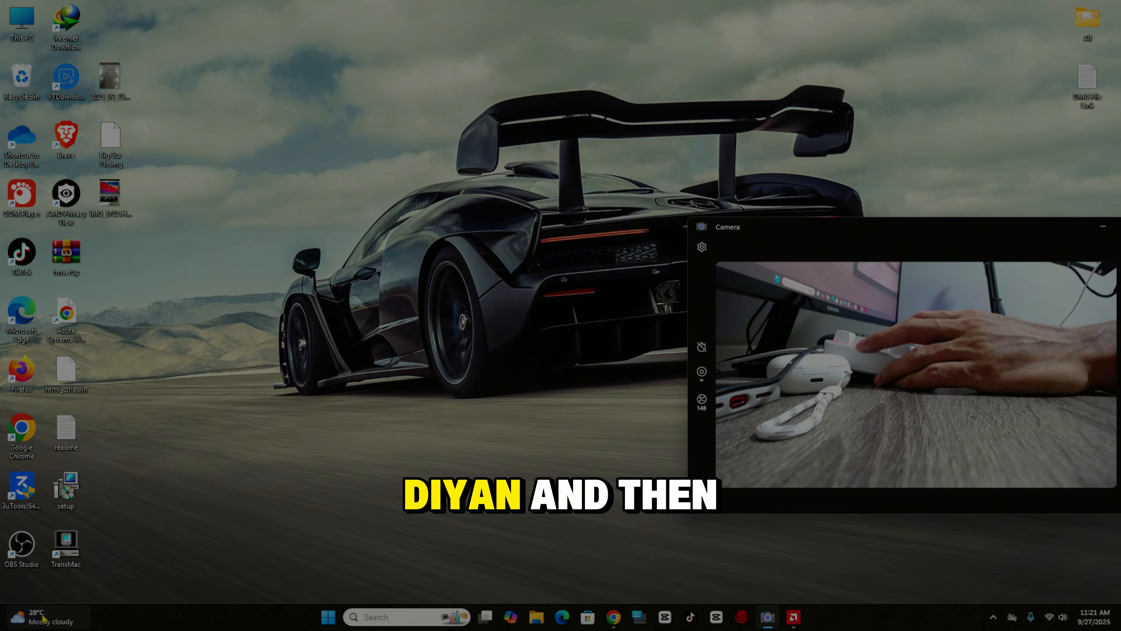
{"action": "right_click", "coordinate": [68, 550]}
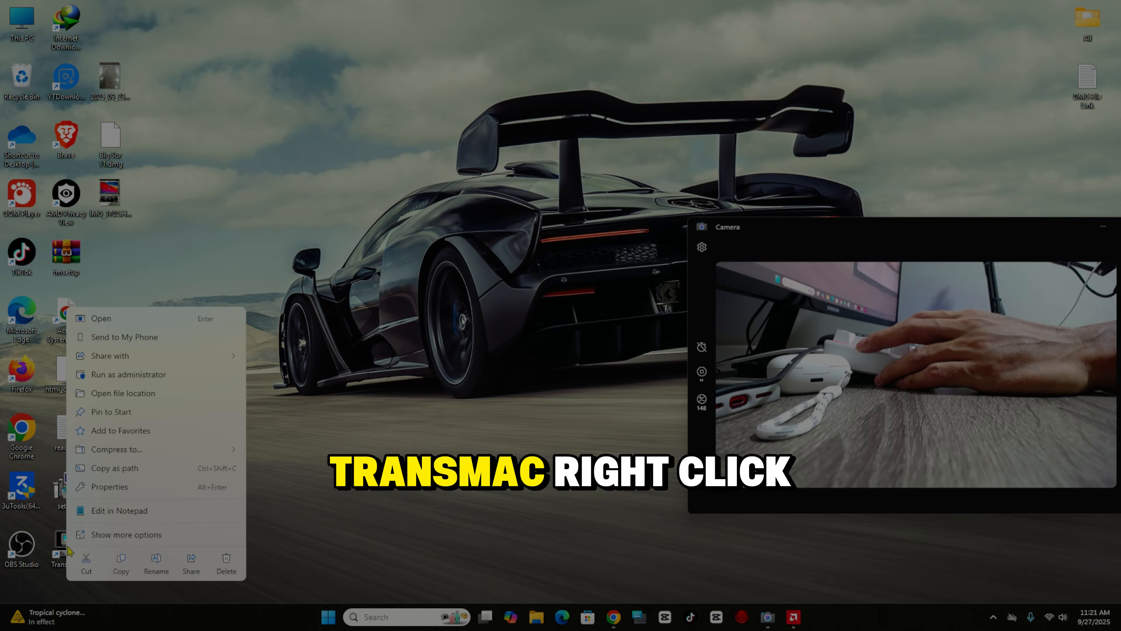
{"action": "left_click", "coordinate": [178, 379]}
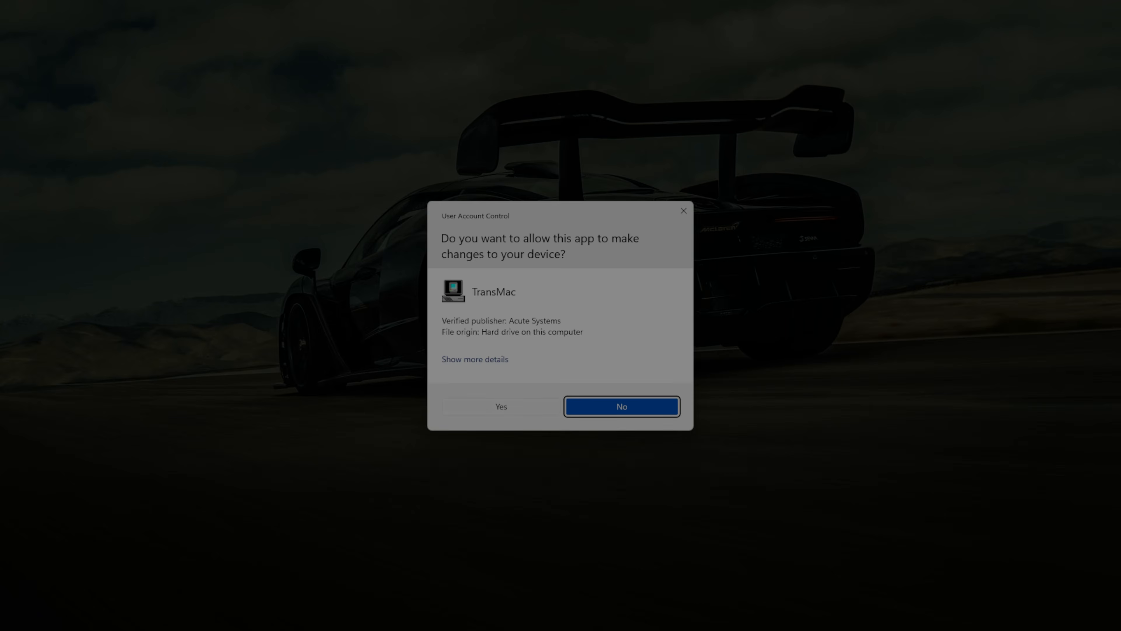
{"action": "left_click", "coordinate": [620, 405]}
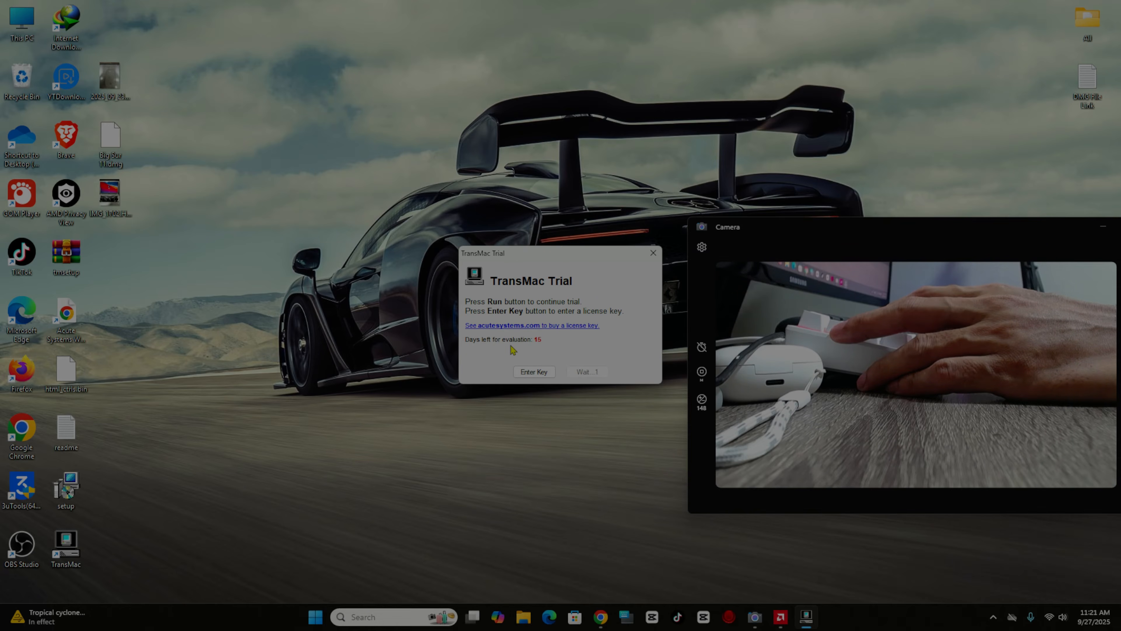
{"action": "left_click", "coordinate": [585, 375]}
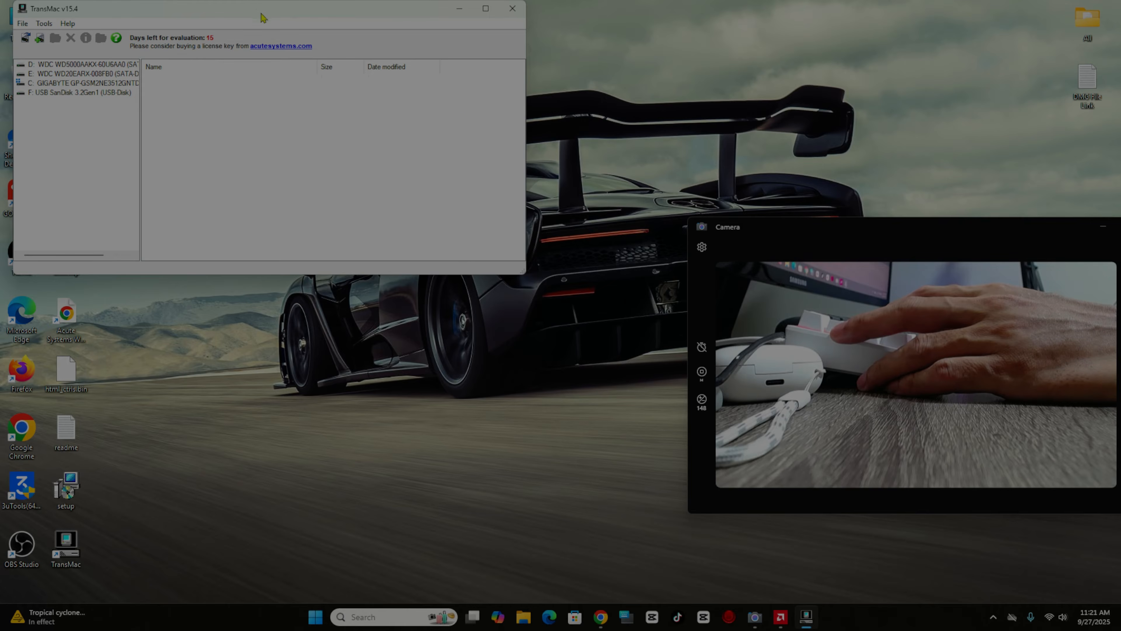
- Format the USB SanDisk (F:) drive for Mac with volume name 'bigsur', confirming all warnings
{"action": "left_click_drag", "start_coordinate": [257, 10], "coordinate": [404, 75]}
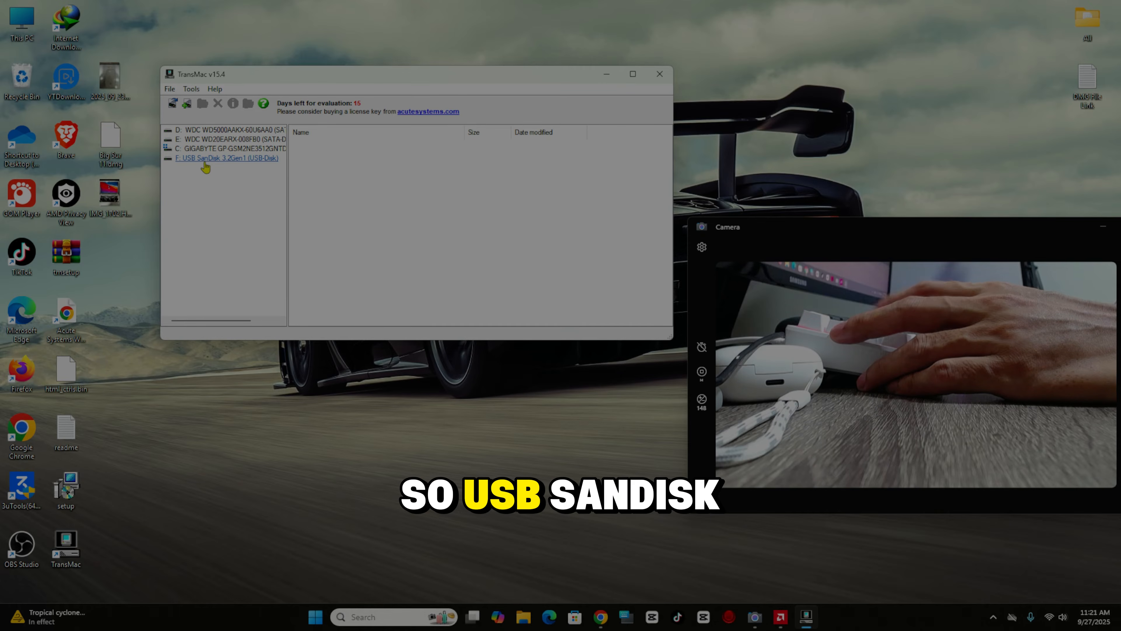
{"action": "right_click", "coordinate": [218, 161]}
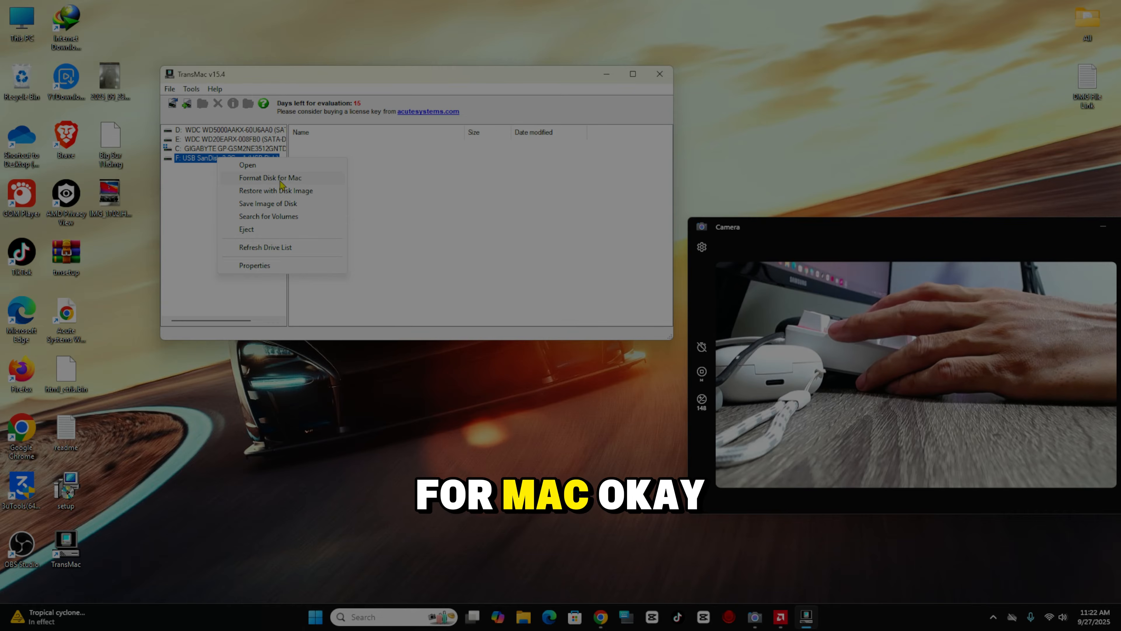
{"action": "left_click", "coordinate": [280, 181]}
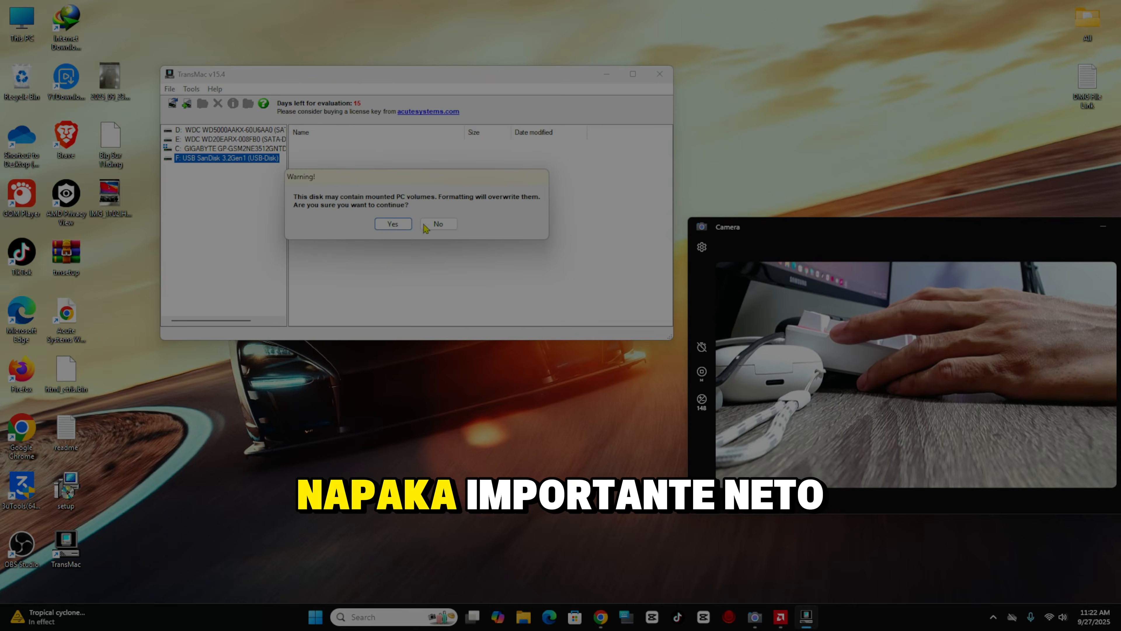
{"action": "left_click", "coordinate": [394, 224]}
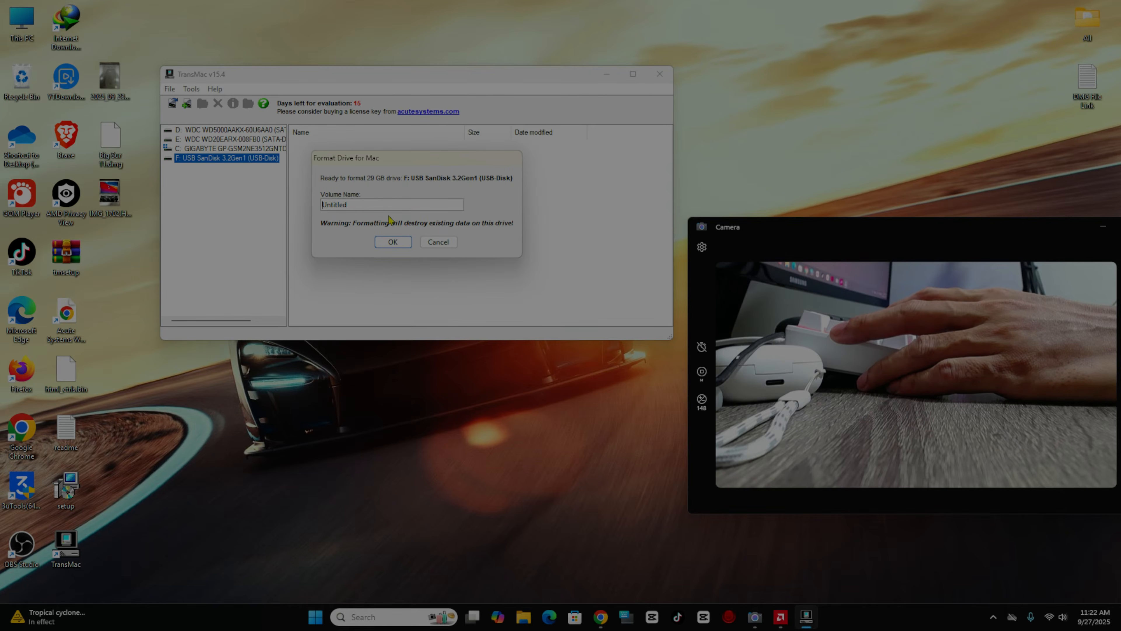
{"action": "left_click_drag", "start_coordinate": [380, 205], "coordinate": [307, 201]}
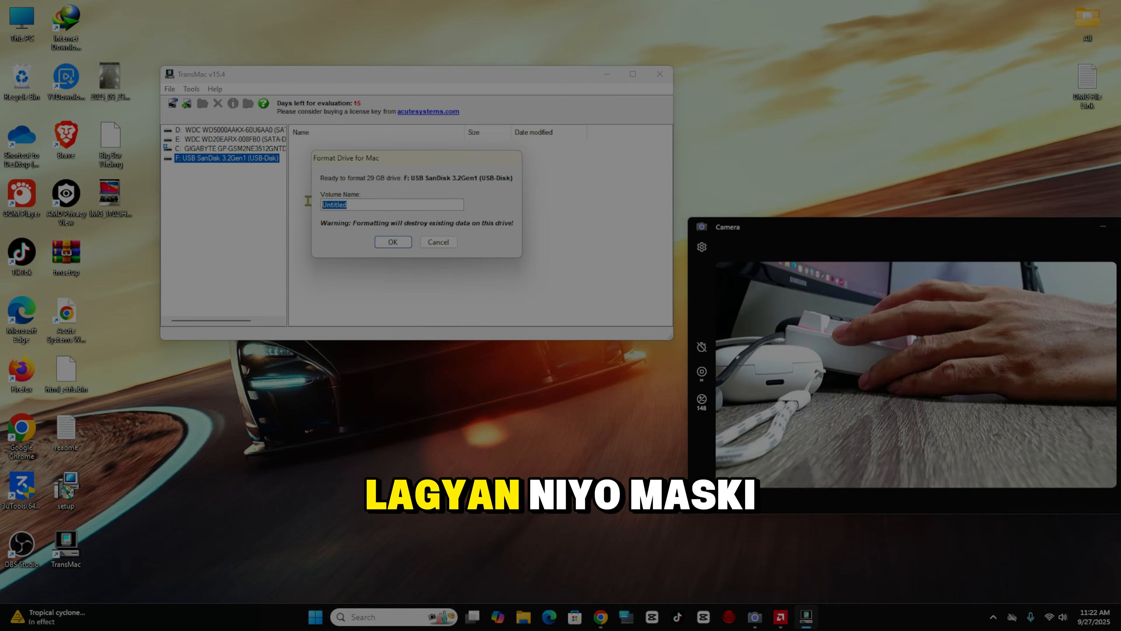
{"action": "type", "text": "bi"}
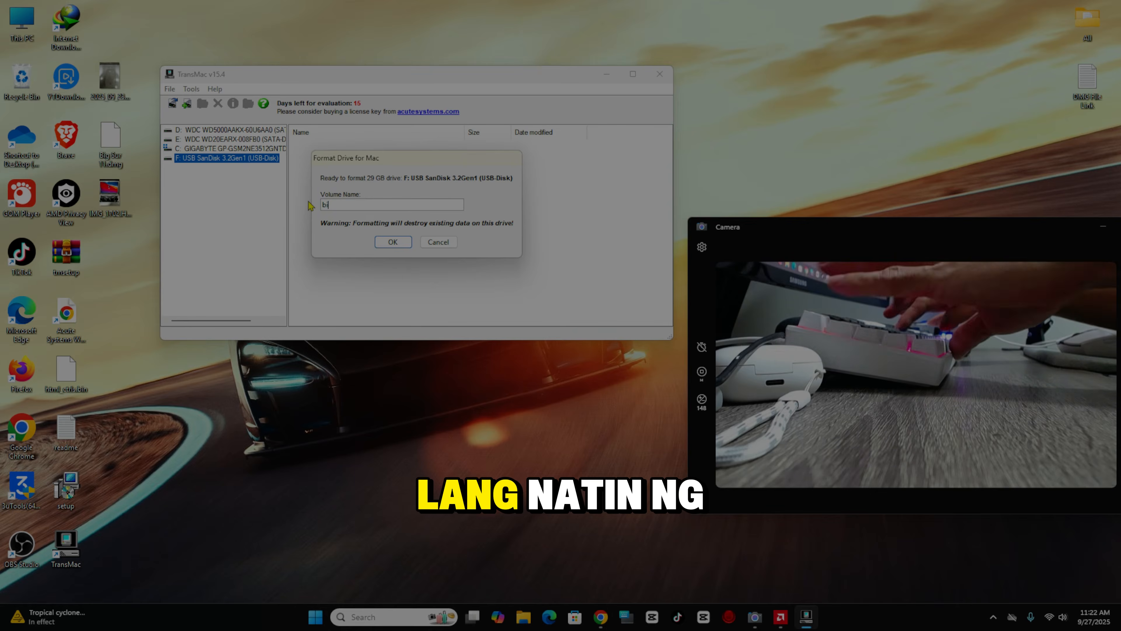
{"action": "type", "text": "gsur"}
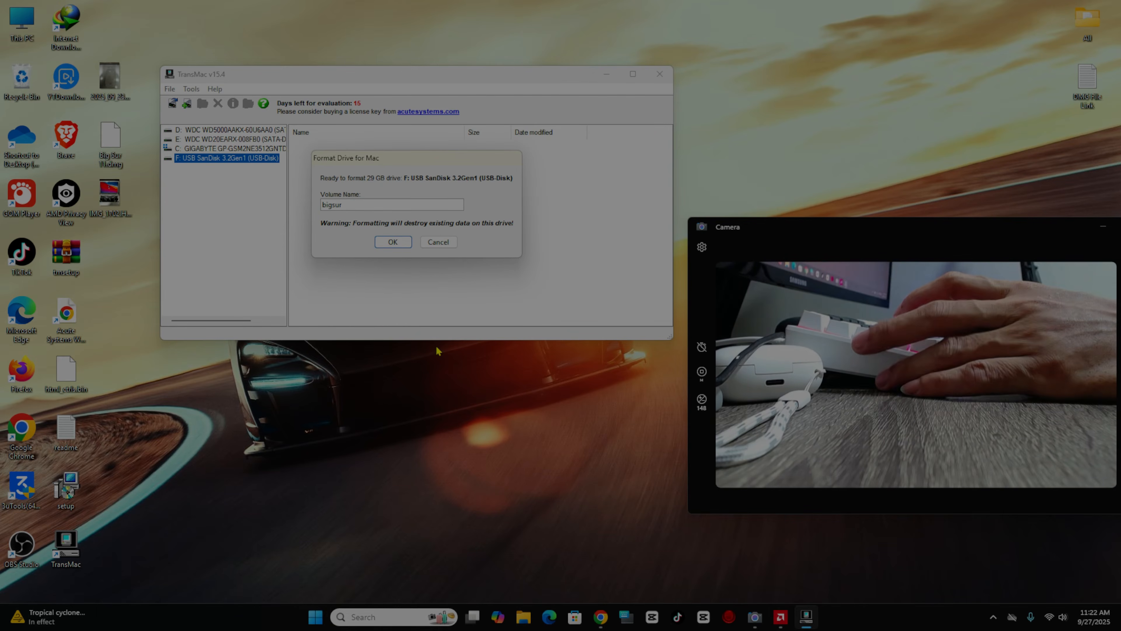
{"action": "key", "text": "Return"}
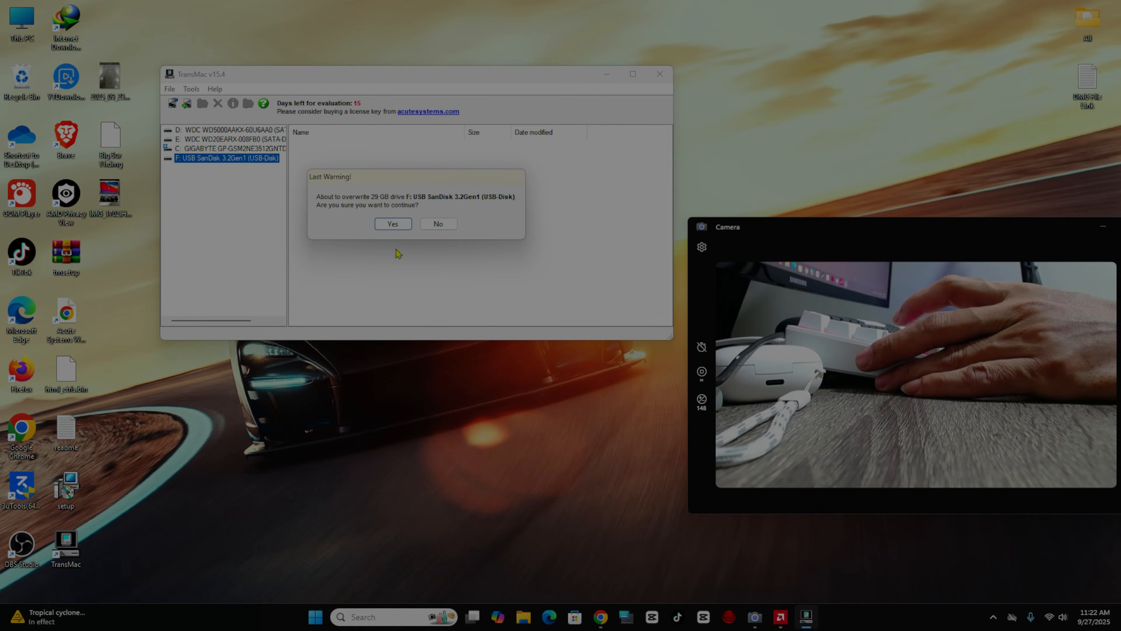
{"action": "left_click", "coordinate": [384, 225]}
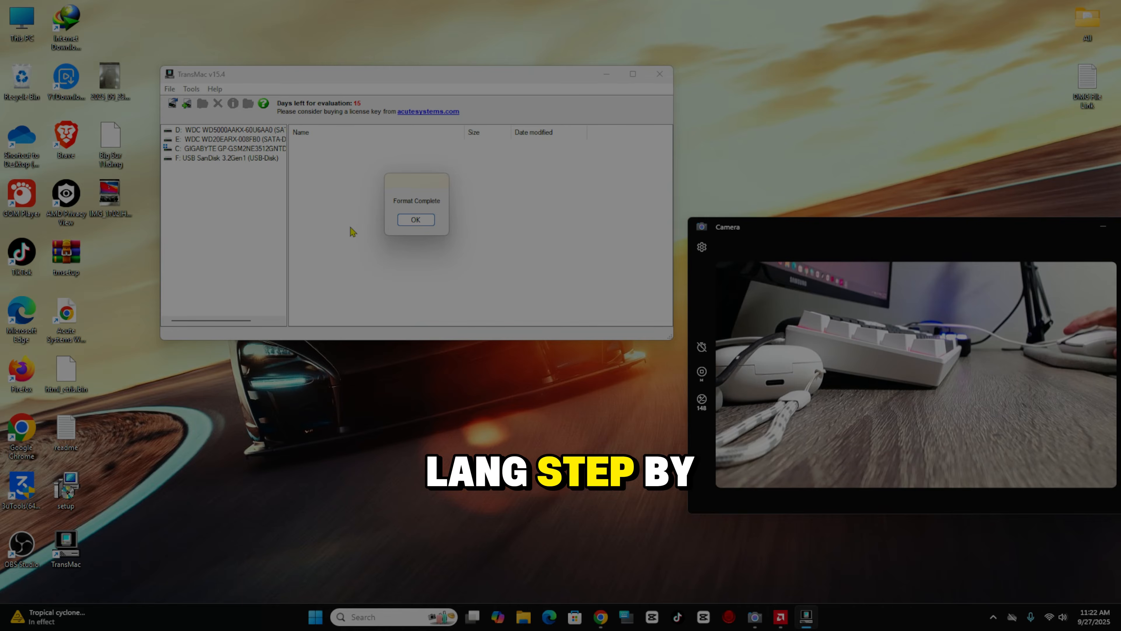
{"action": "left_click", "coordinate": [416, 220]}
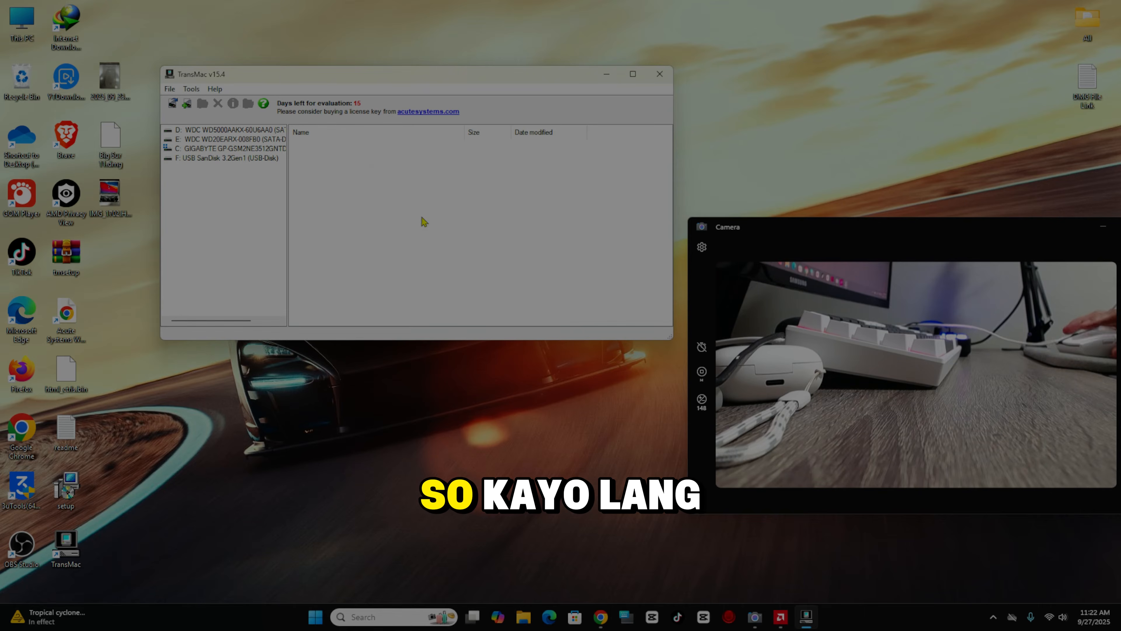
- Restore the Desktop's Big Sur 11.dmg onto USB SanDisk (F:), accepting the overwrite warnings
{"action": "left_click", "coordinate": [224, 160]}
{"action": "right_click", "coordinate": [225, 161]}
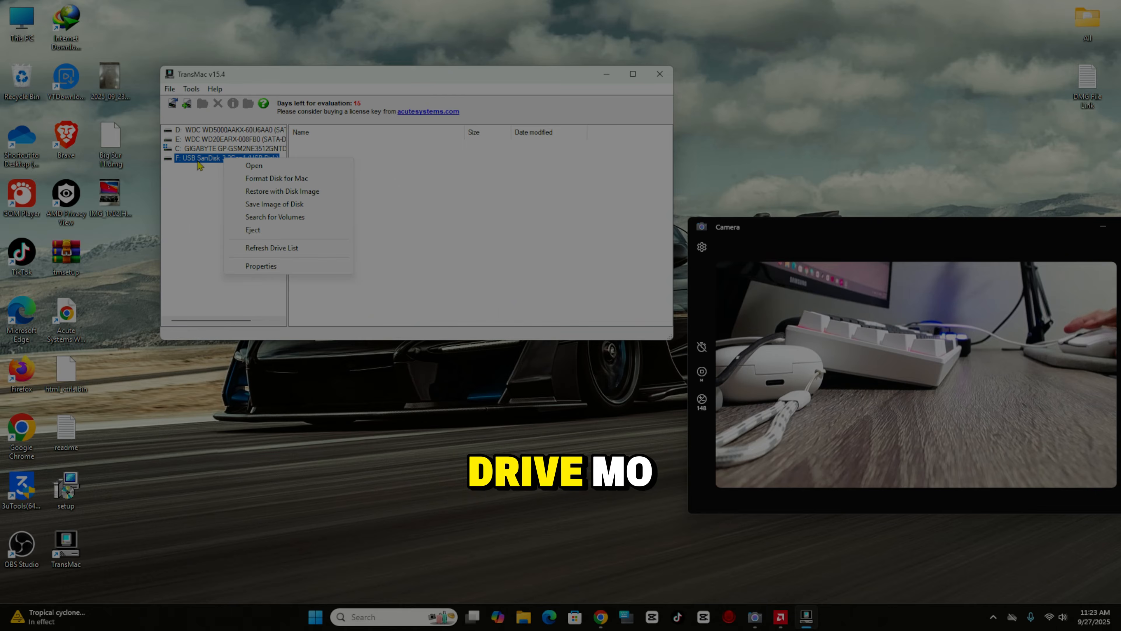
{"action": "left_click", "coordinate": [292, 195]}
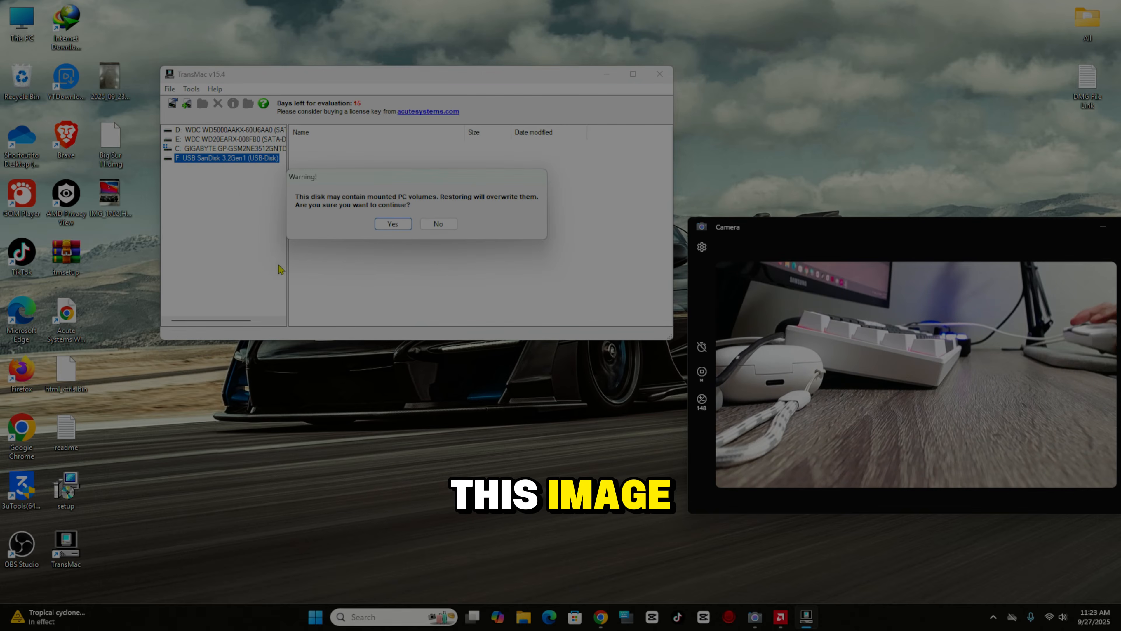
{"action": "left_click", "coordinate": [393, 223]}
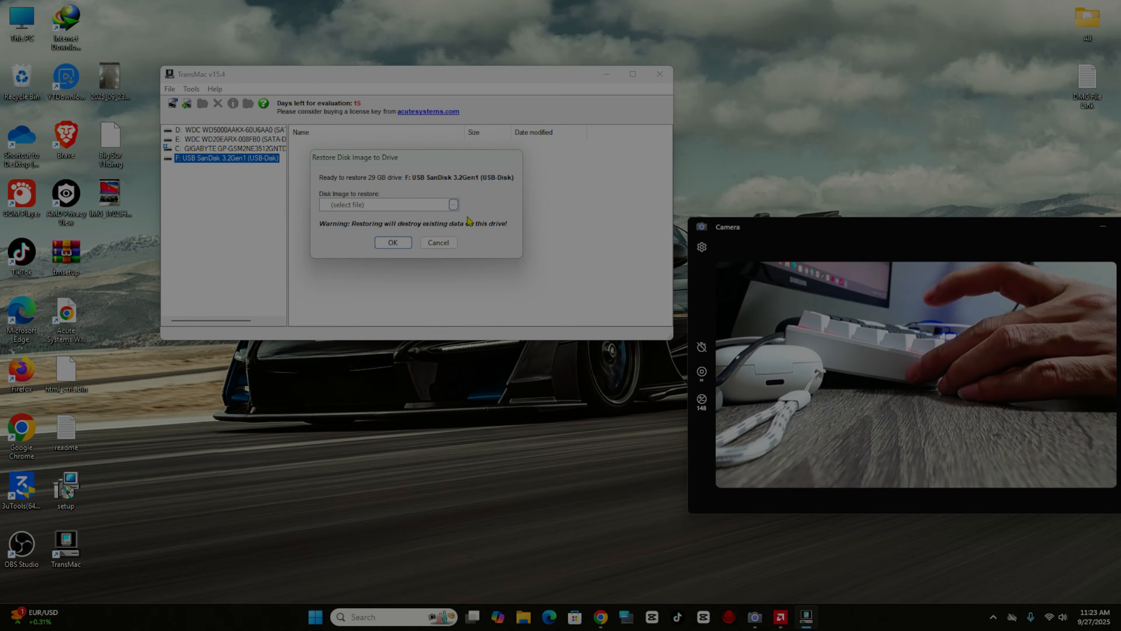
{"action": "left_click", "coordinate": [454, 204]}
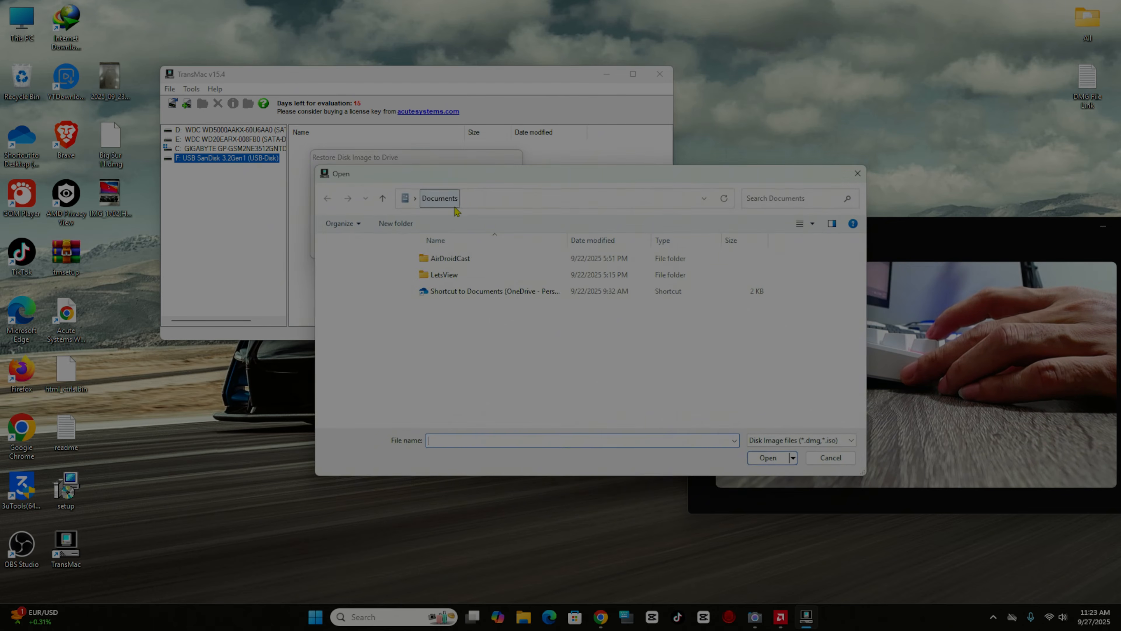
{"action": "left_click", "coordinate": [368, 285]}
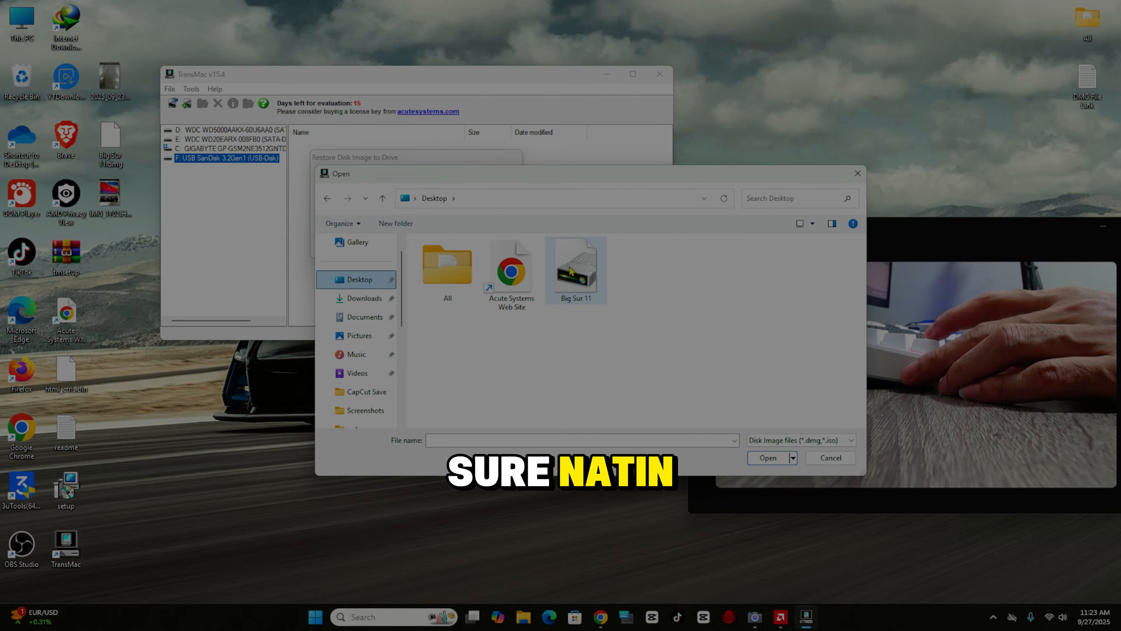
{"action": "double_click", "coordinate": [570, 271]}
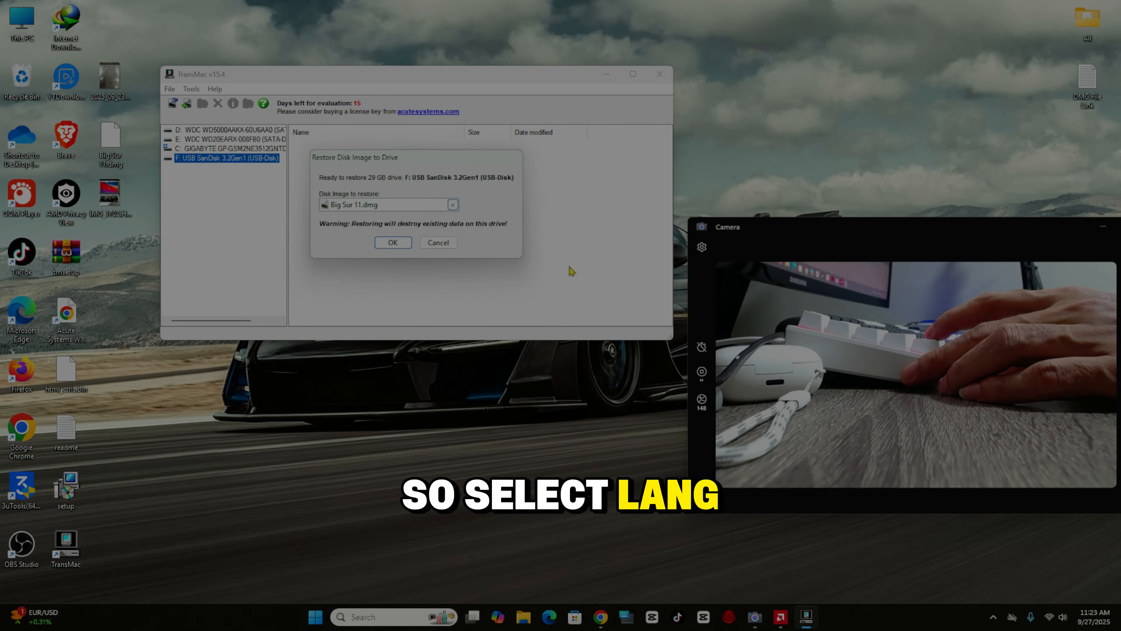
{"action": "left_click", "coordinate": [393, 242]}
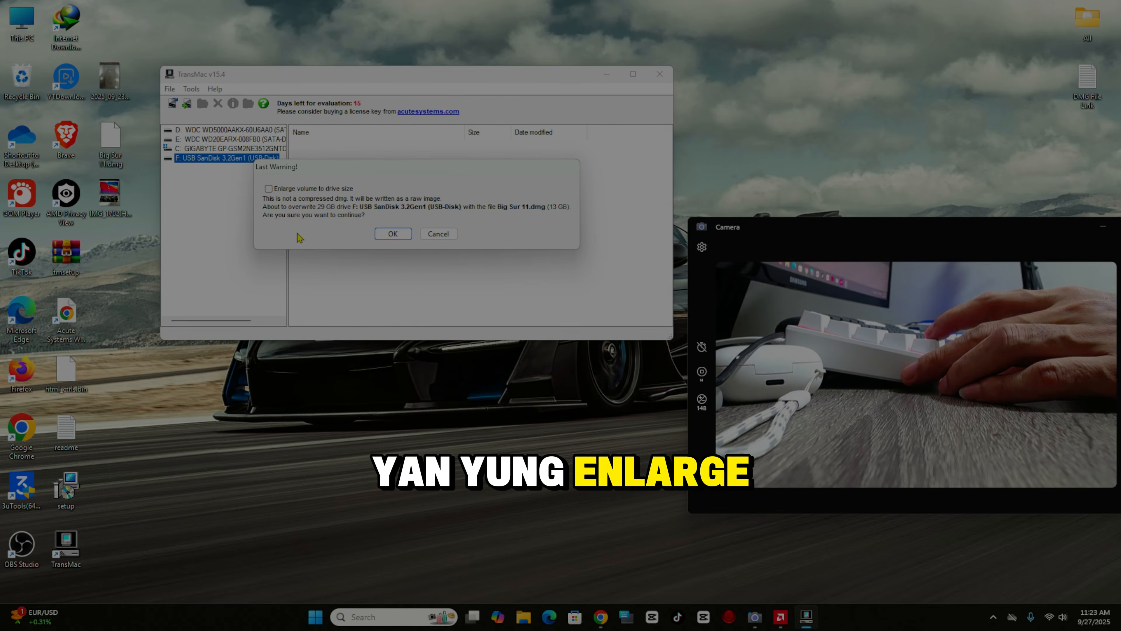
{"action": "left_click", "coordinate": [393, 234]}
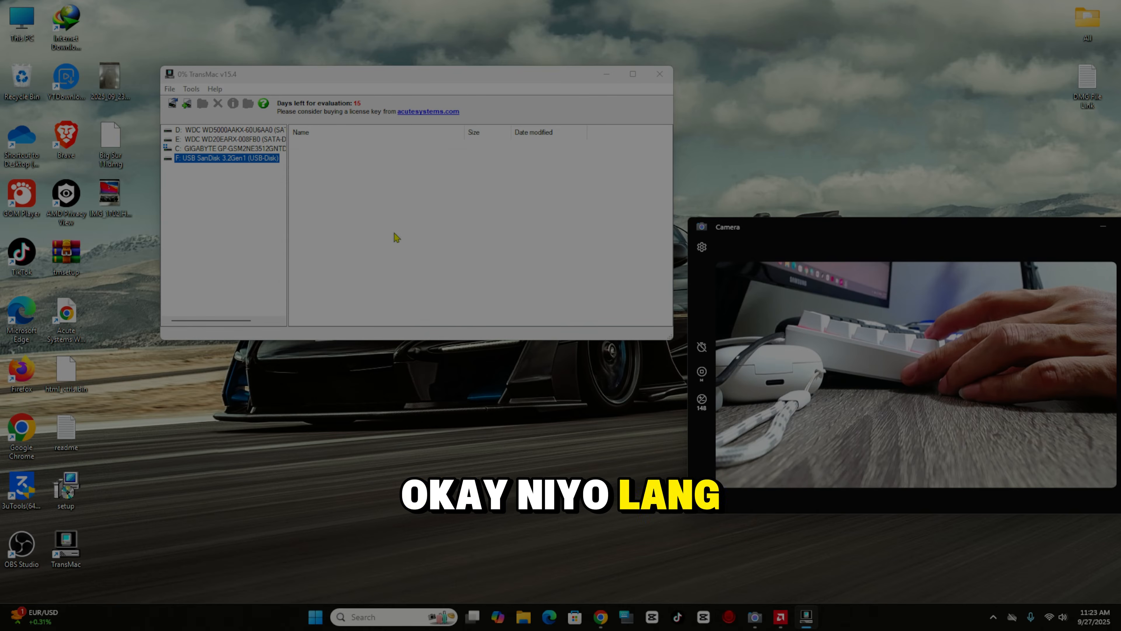
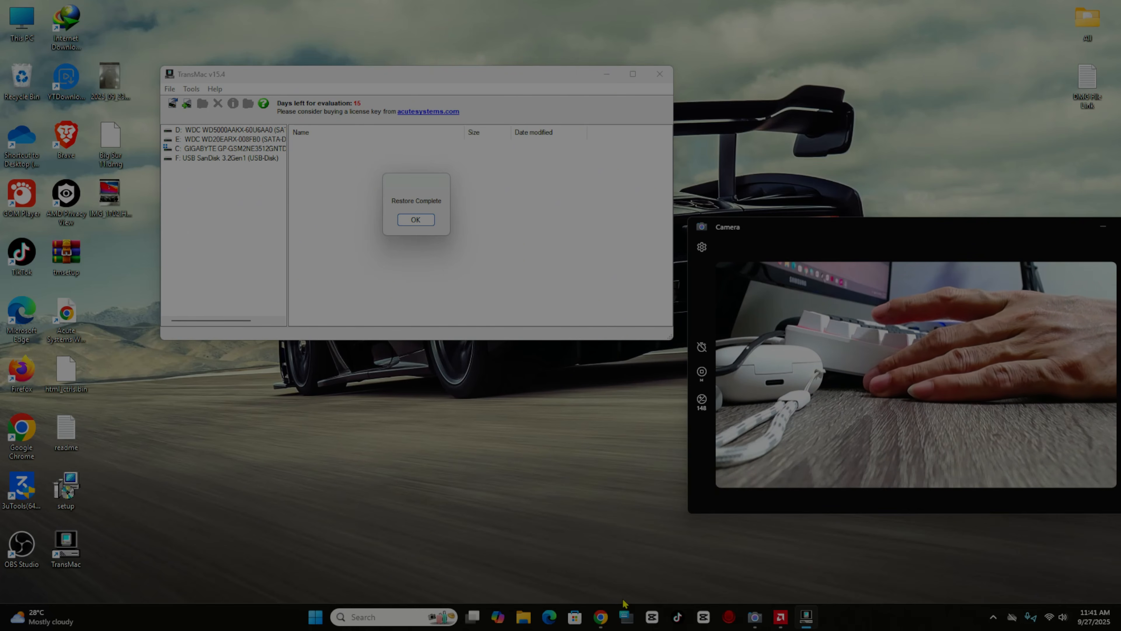
- Search Google for 'mac efi password' in a new Chrome tab
{"action": "mouse_move", "coordinate": [606, 619]}
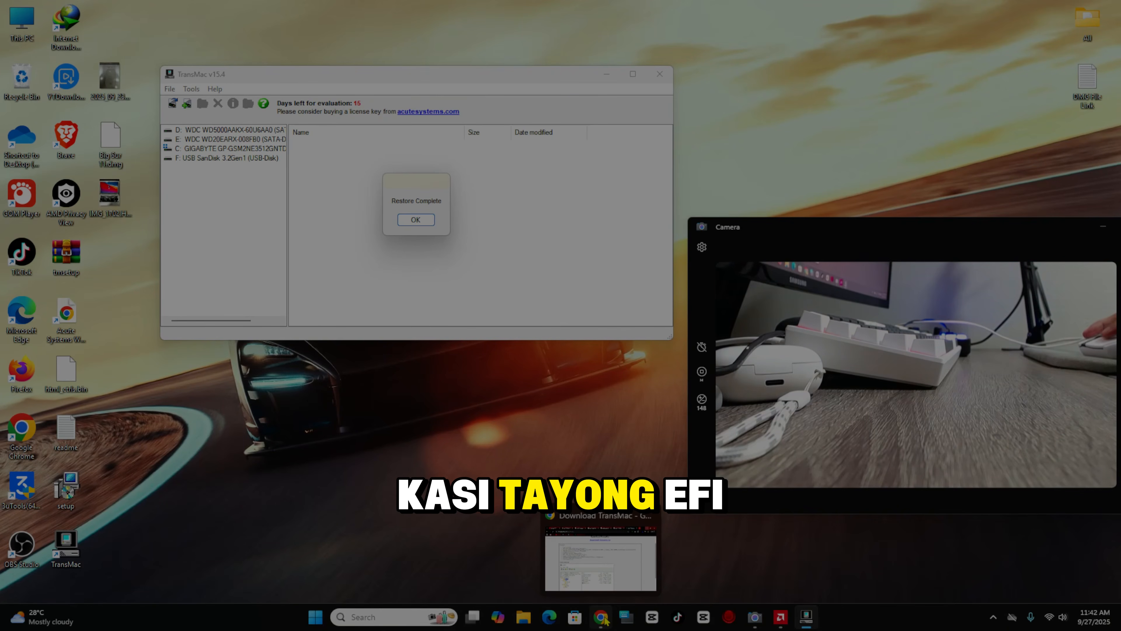
{"action": "left_click", "coordinate": [605, 618]}
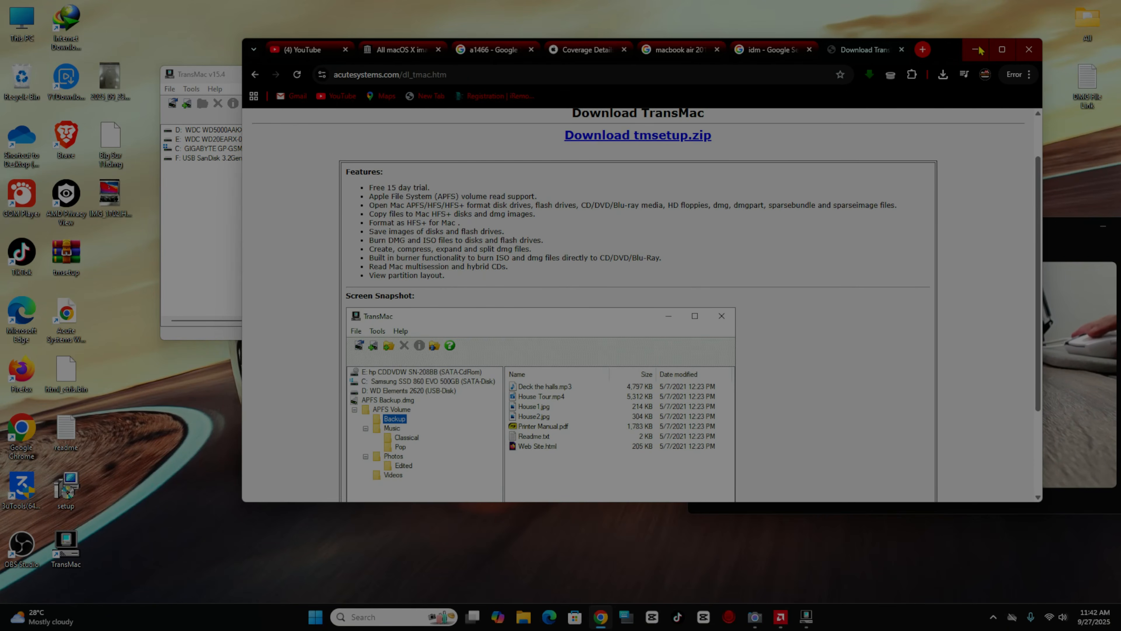
{"action": "left_click_drag", "start_coordinate": [949, 50], "coordinate": [876, 51]}
{"action": "left_click", "coordinate": [851, 50]}
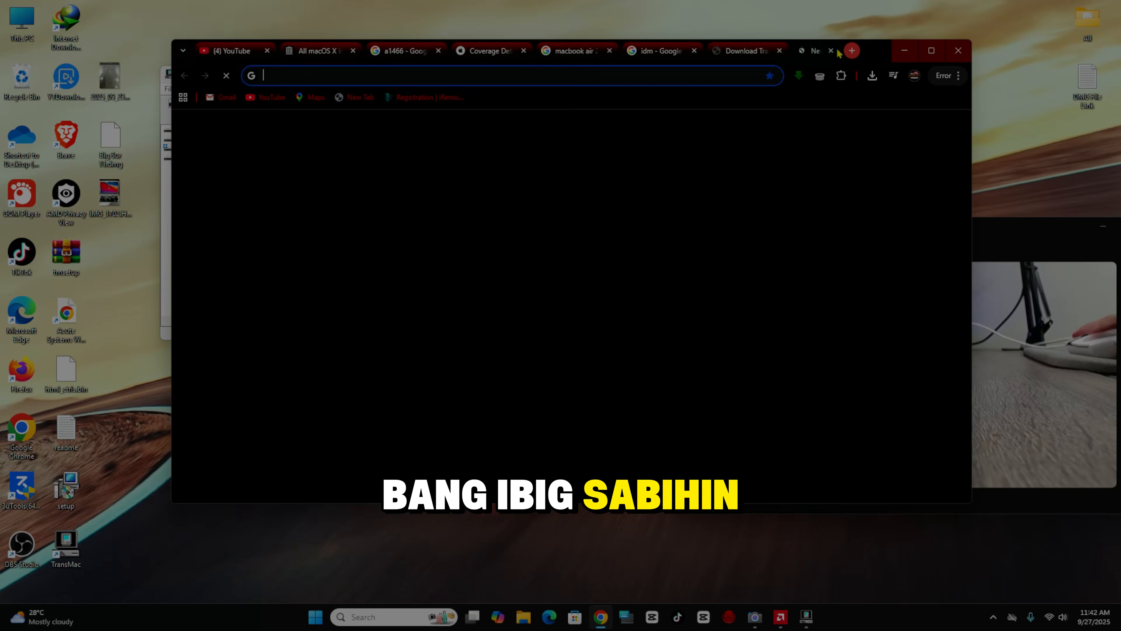
{"action": "left_click", "coordinate": [496, 277]}
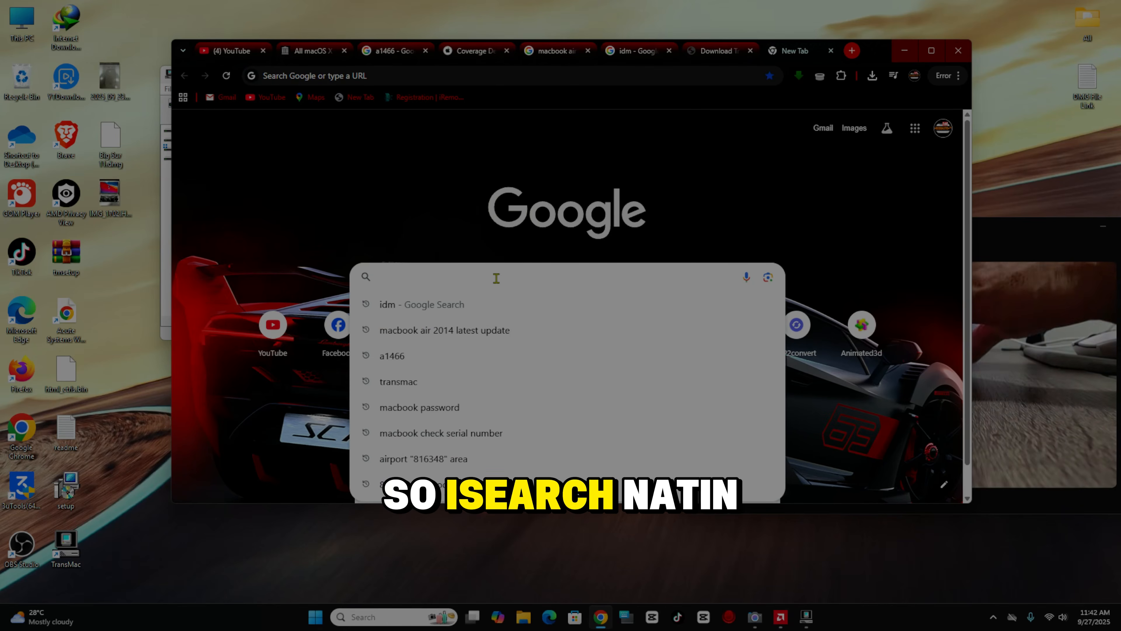
{"action": "type", "text": "ef"}
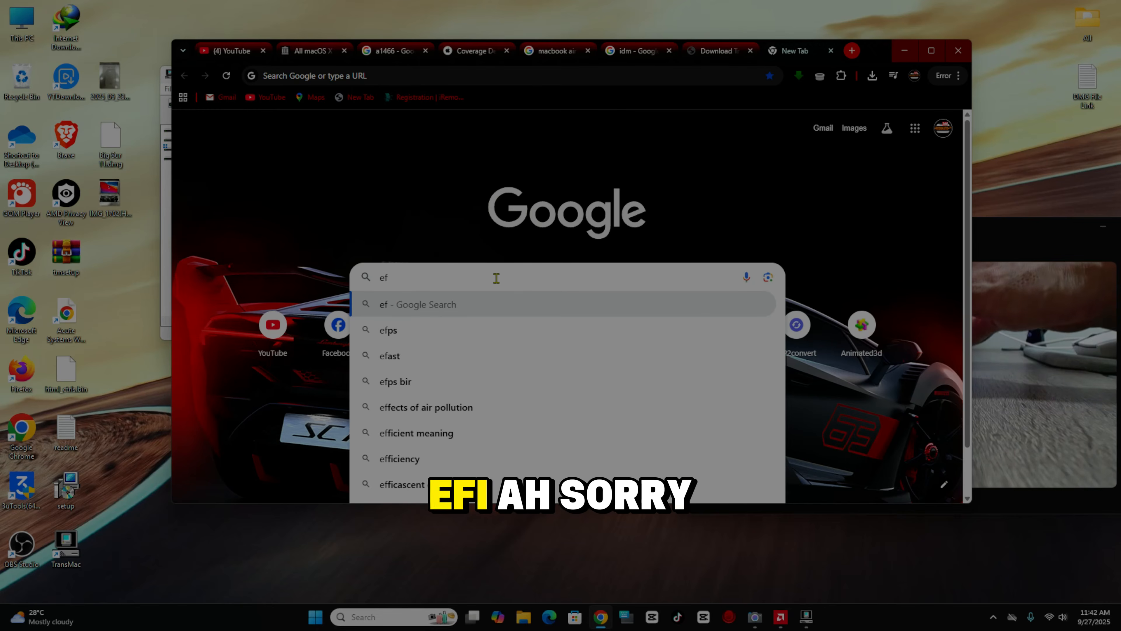
{"action": "type", "text": "i"}
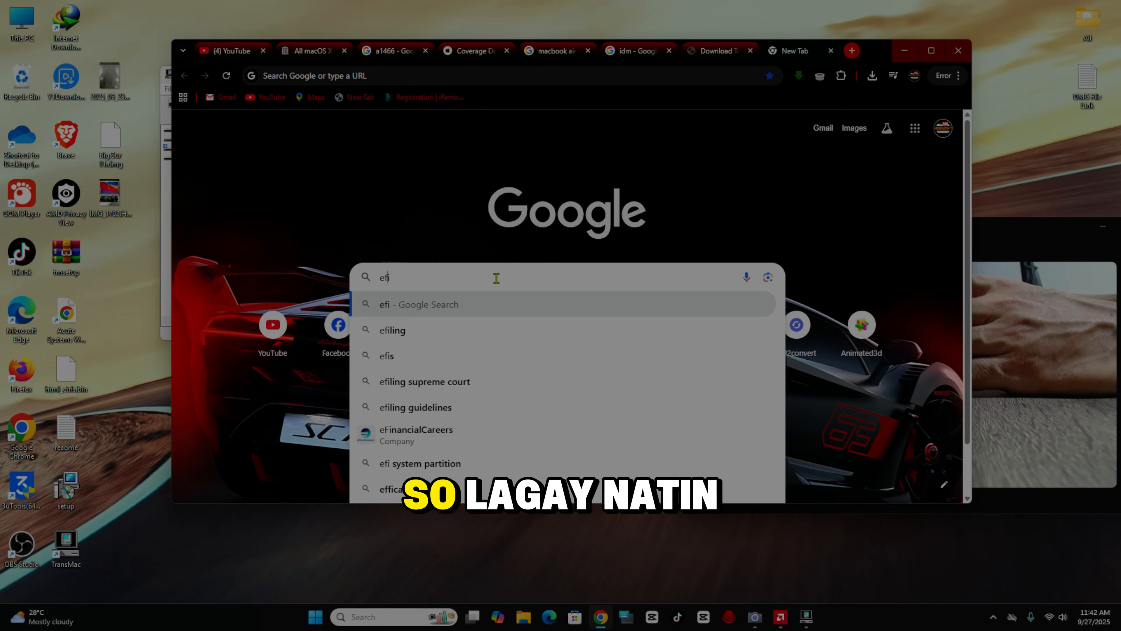
{"action": "type", "text": "mac"}
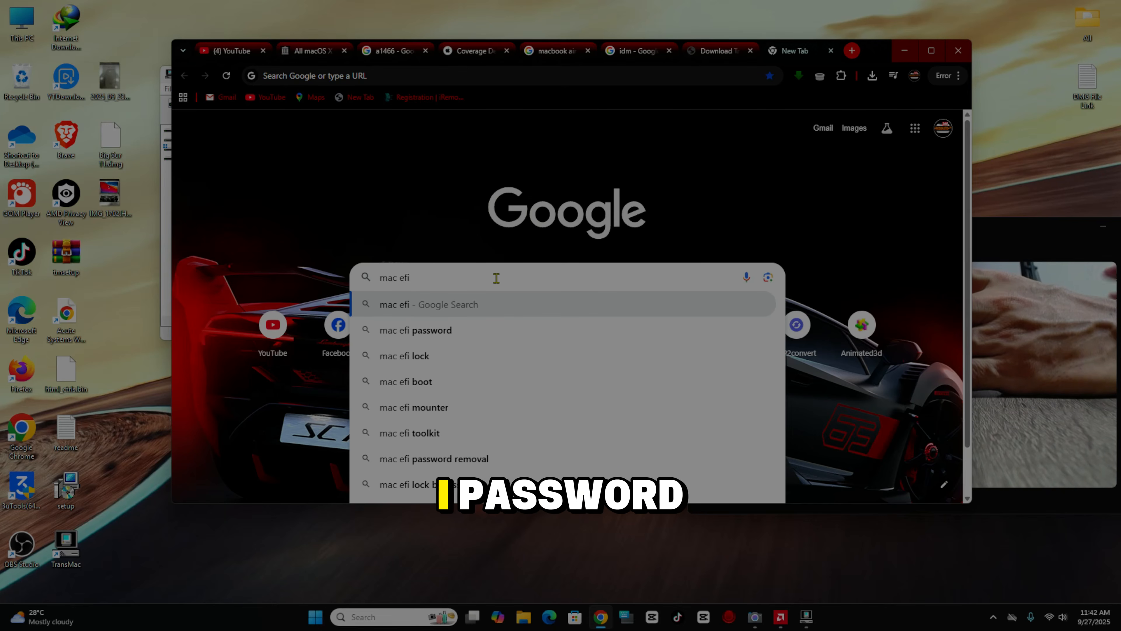
{"action": "left_click", "coordinate": [490, 334]}
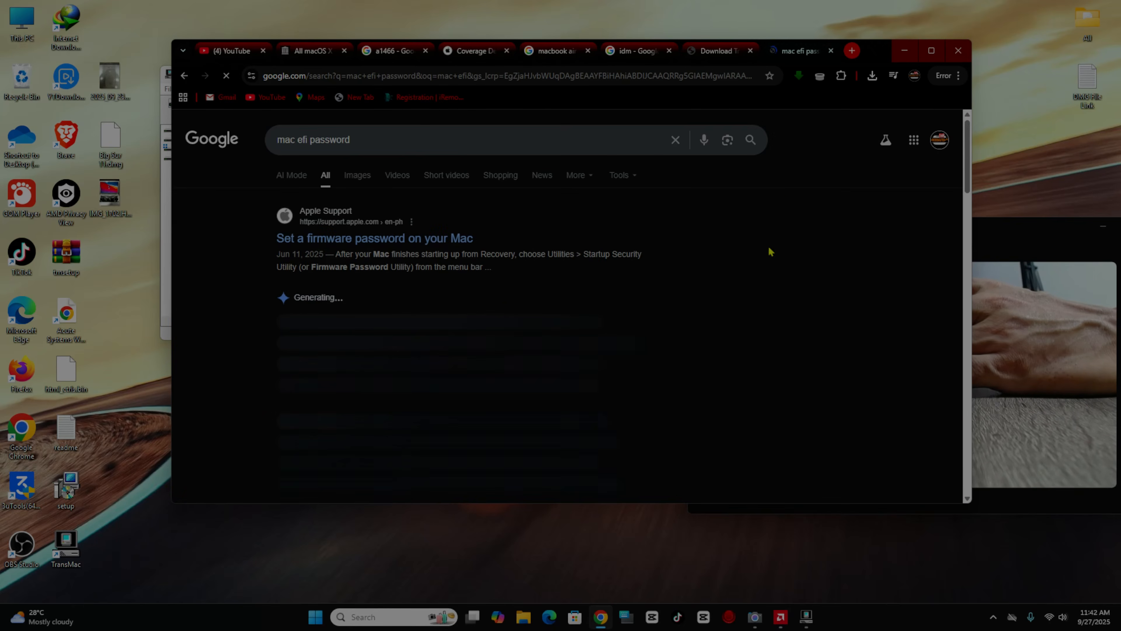
- View image results for 'mac efi password' maximized, preview the Checkm8 image, then get the AI Mode answer
{"action": "left_click", "coordinate": [358, 175]}
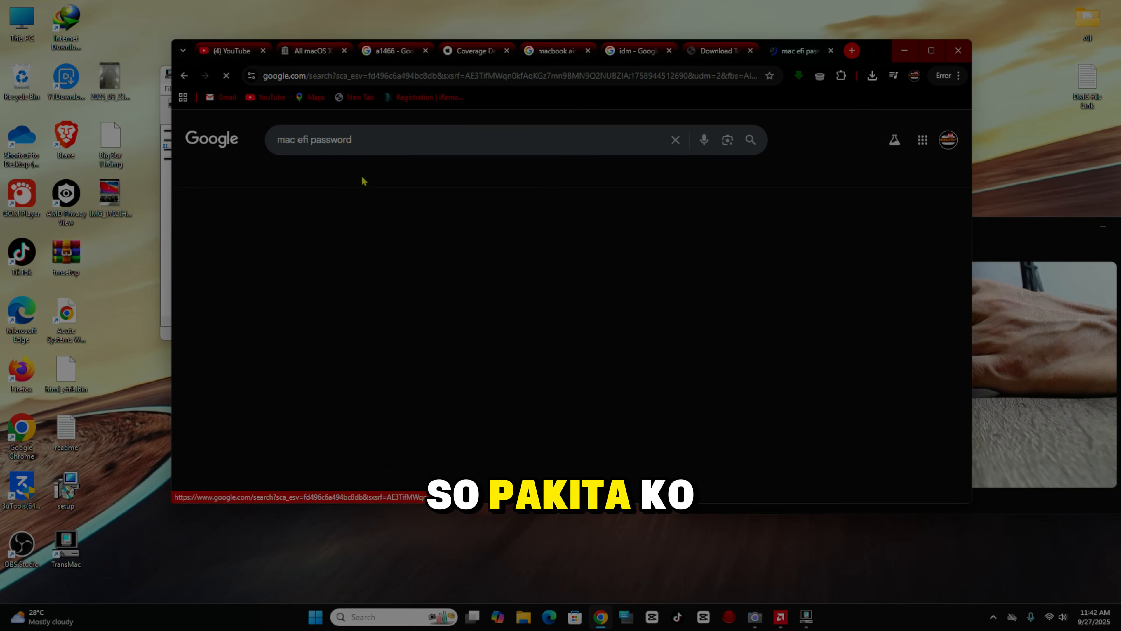
{"action": "left_click", "coordinate": [931, 50]}
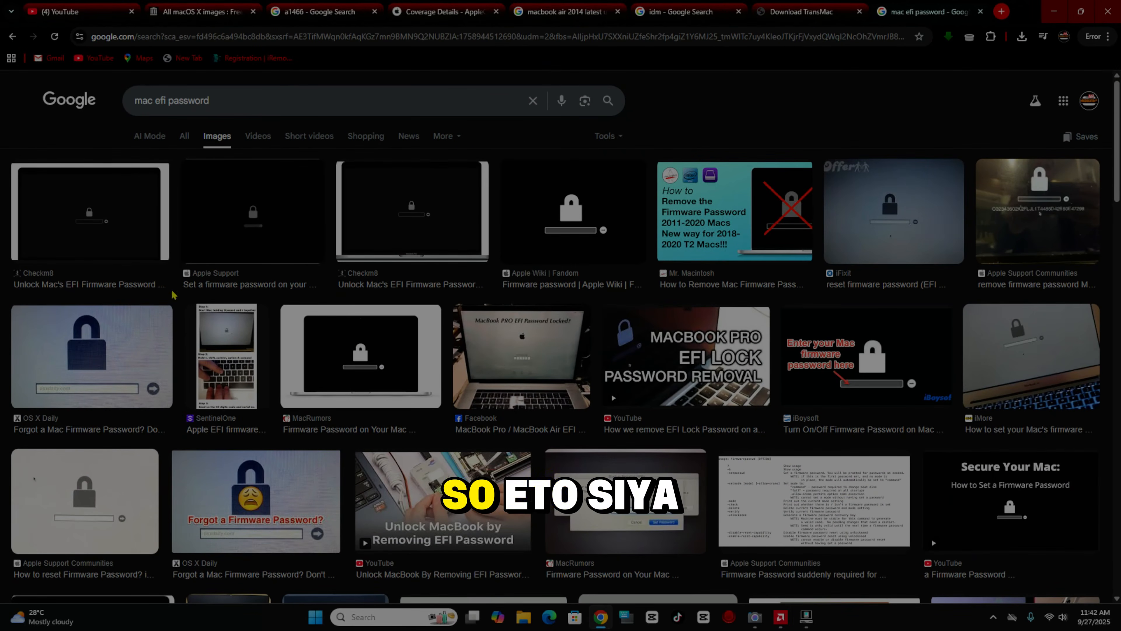
{"action": "left_click", "coordinate": [105, 216]}
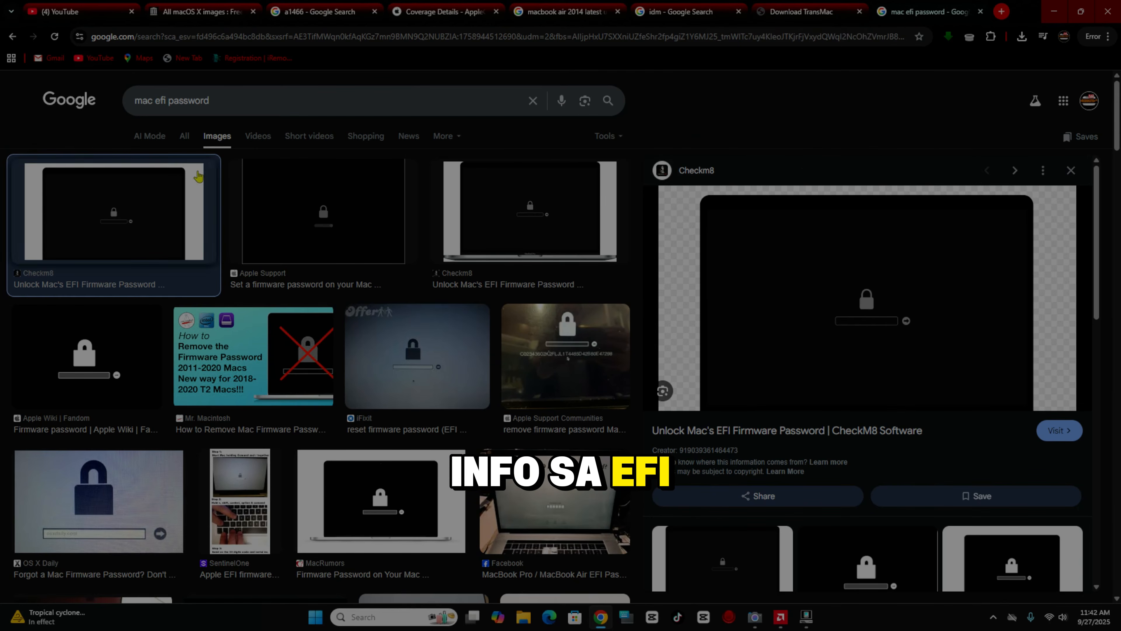
{"action": "left_click", "coordinate": [152, 136]}
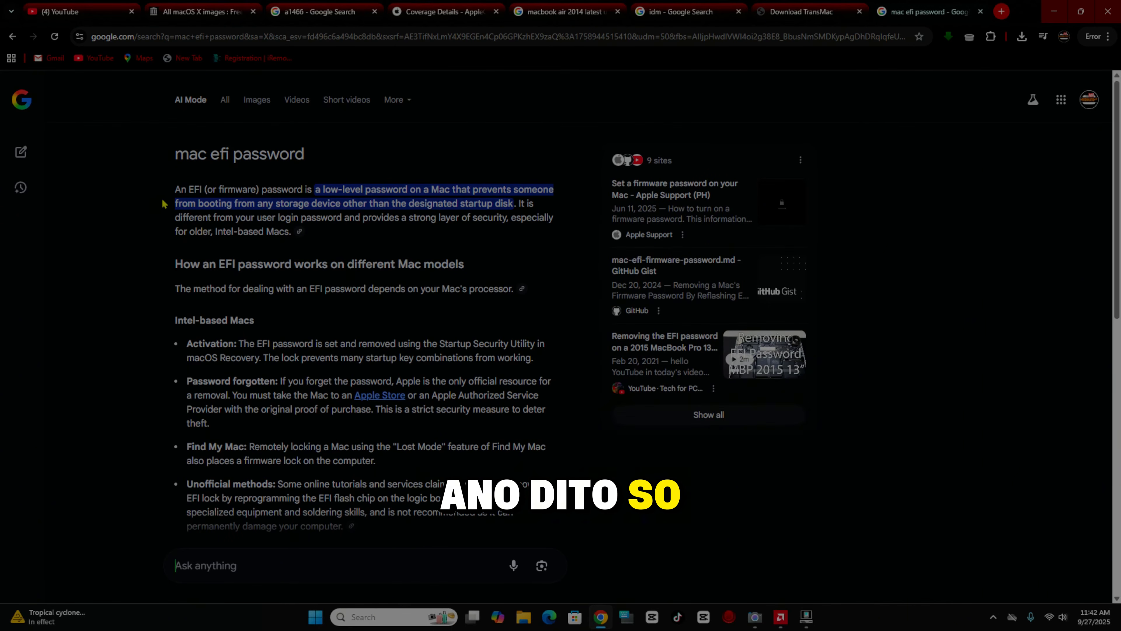
- Highlight the AI Mode paragraphs on EFI passwords and the words 'EFI password is', then restore Chrome's window size
{"action": "left_click_drag", "start_coordinate": [467, 205], "coordinate": [556, 296]}
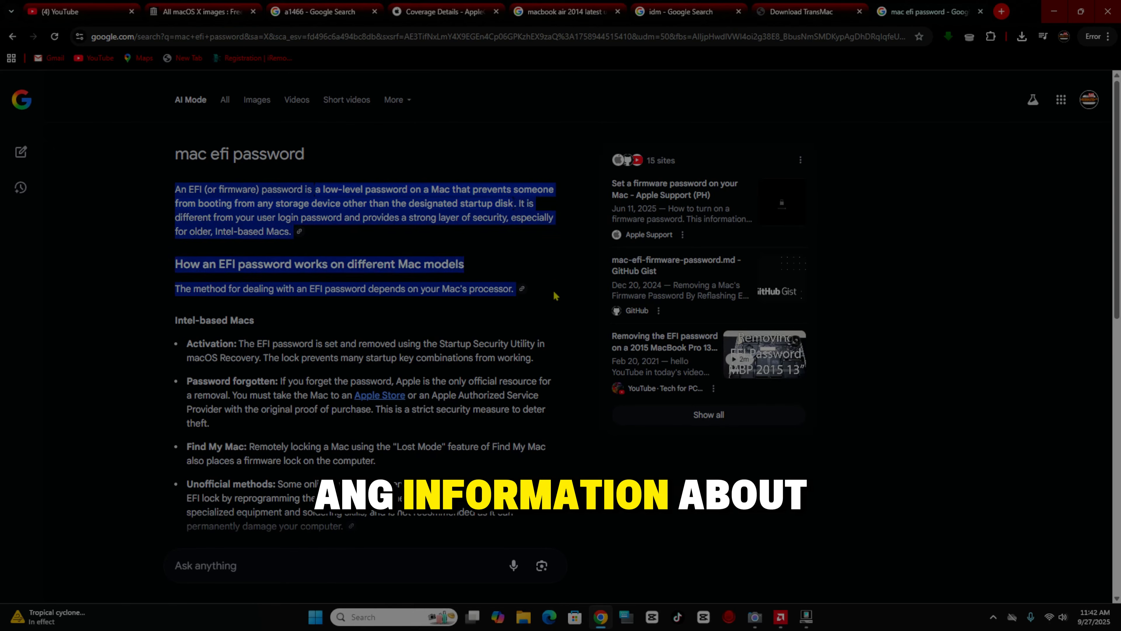
{"action": "left_click_drag", "start_coordinate": [555, 342], "coordinate": [561, 274]}
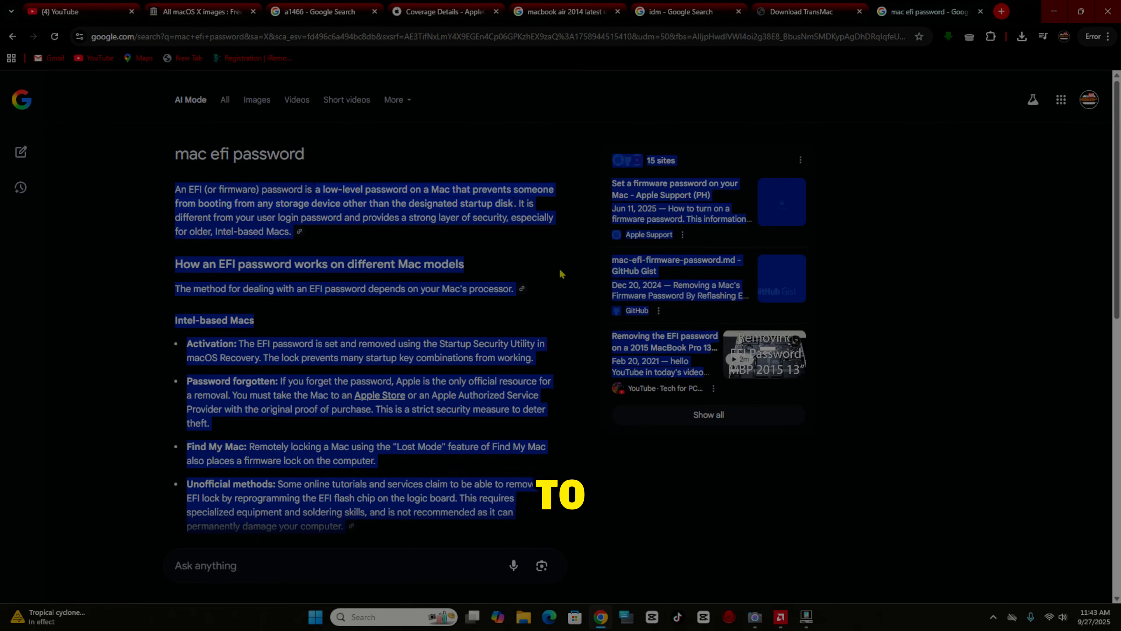
{"action": "left_click", "coordinate": [562, 274]}
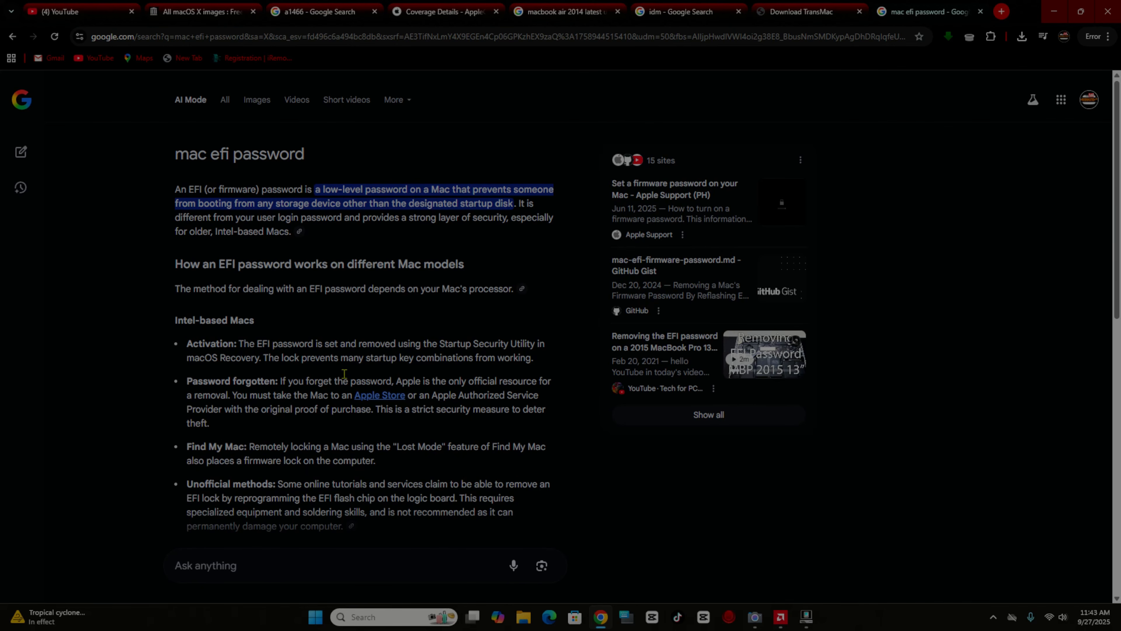
{"action": "left_click_drag", "start_coordinate": [256, 343], "coordinate": [329, 342]}
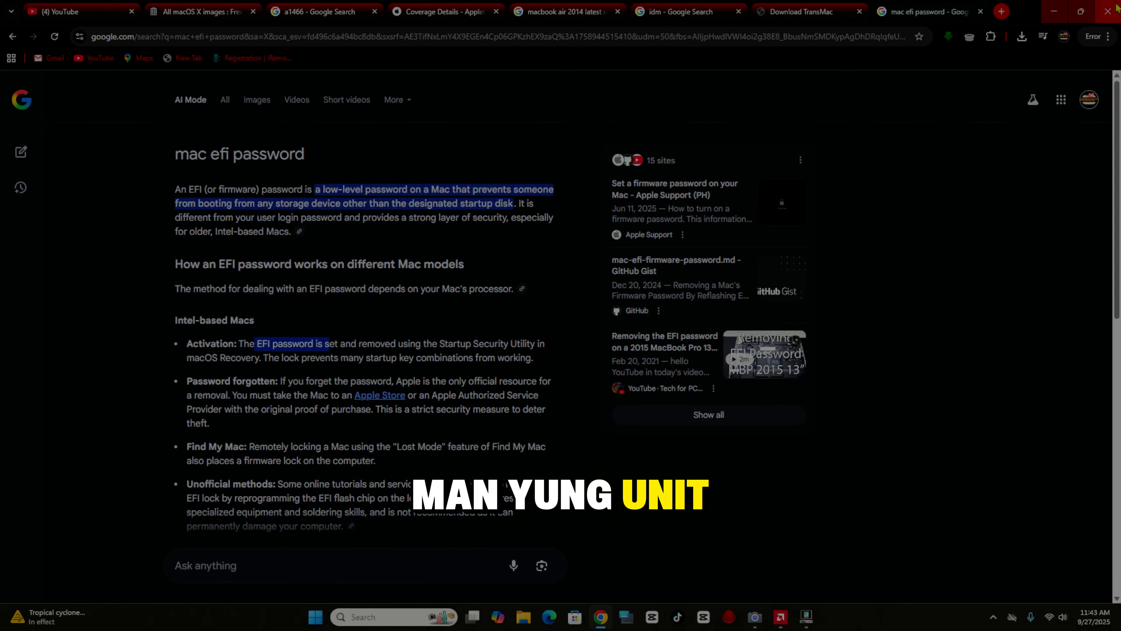
{"action": "left_click", "coordinate": [1082, 11]}
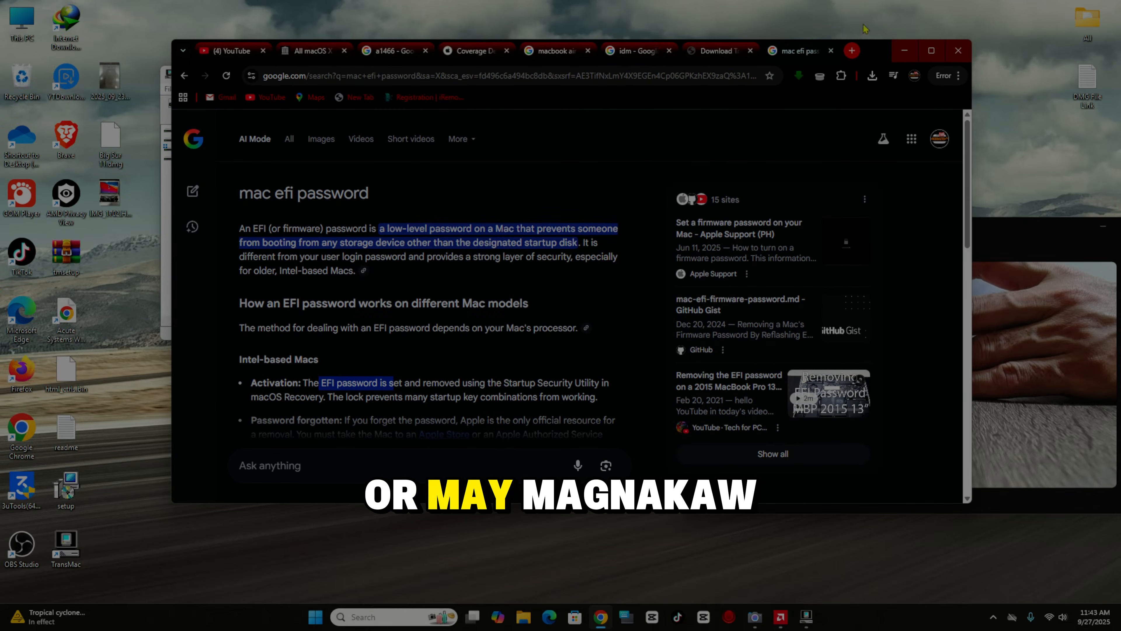
- Move Chrome aside and minimize it so TransMac's Restore Complete message for the SanDisk drive shows
{"action": "left_click_drag", "start_coordinate": [884, 60], "coordinate": [776, 168]}
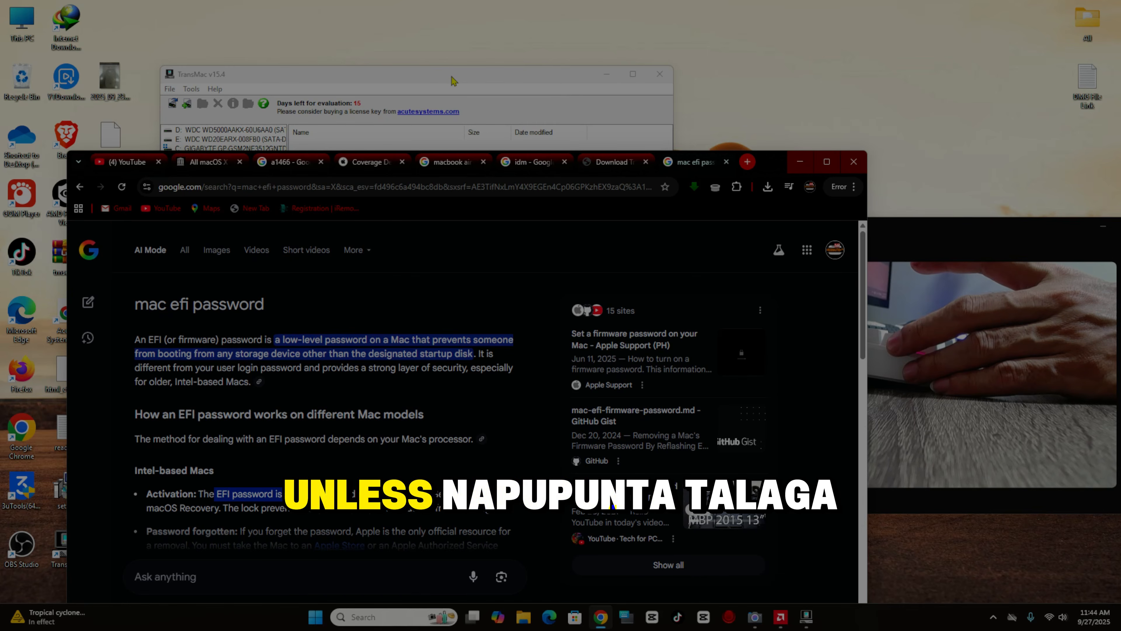
{"action": "left_click", "coordinate": [800, 161]}
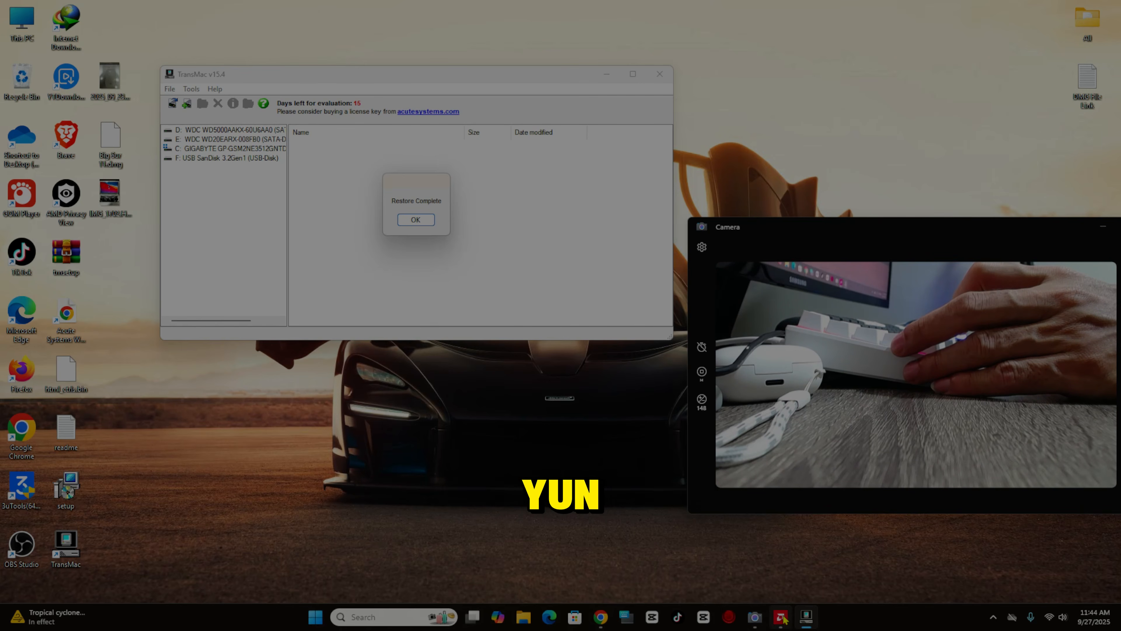
{"action": "mouse_move", "coordinate": [785, 620]}
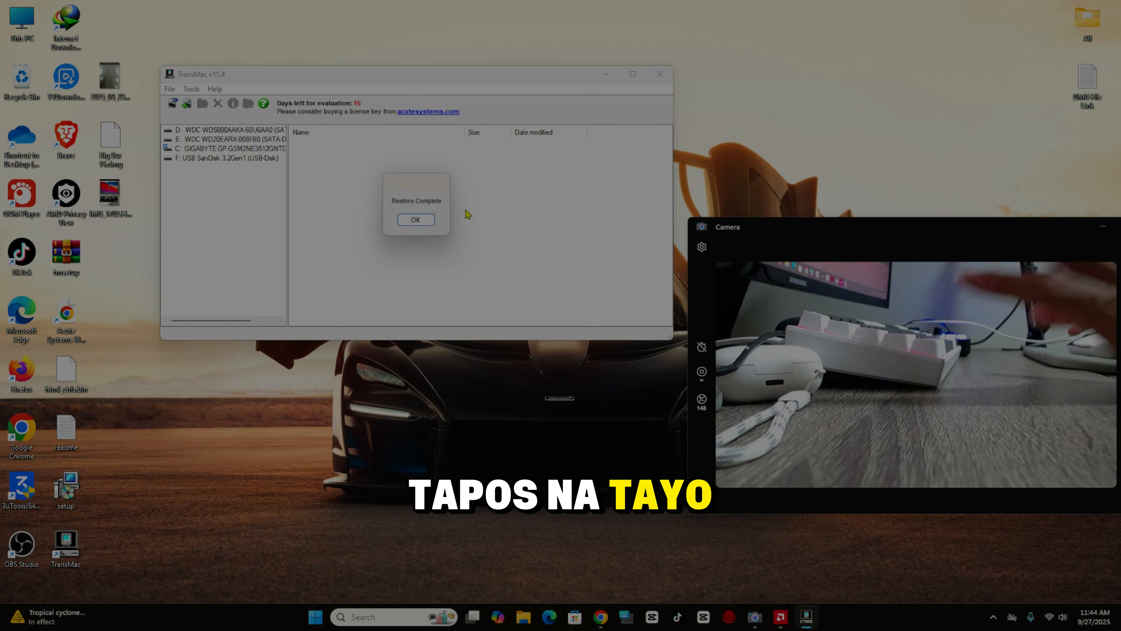